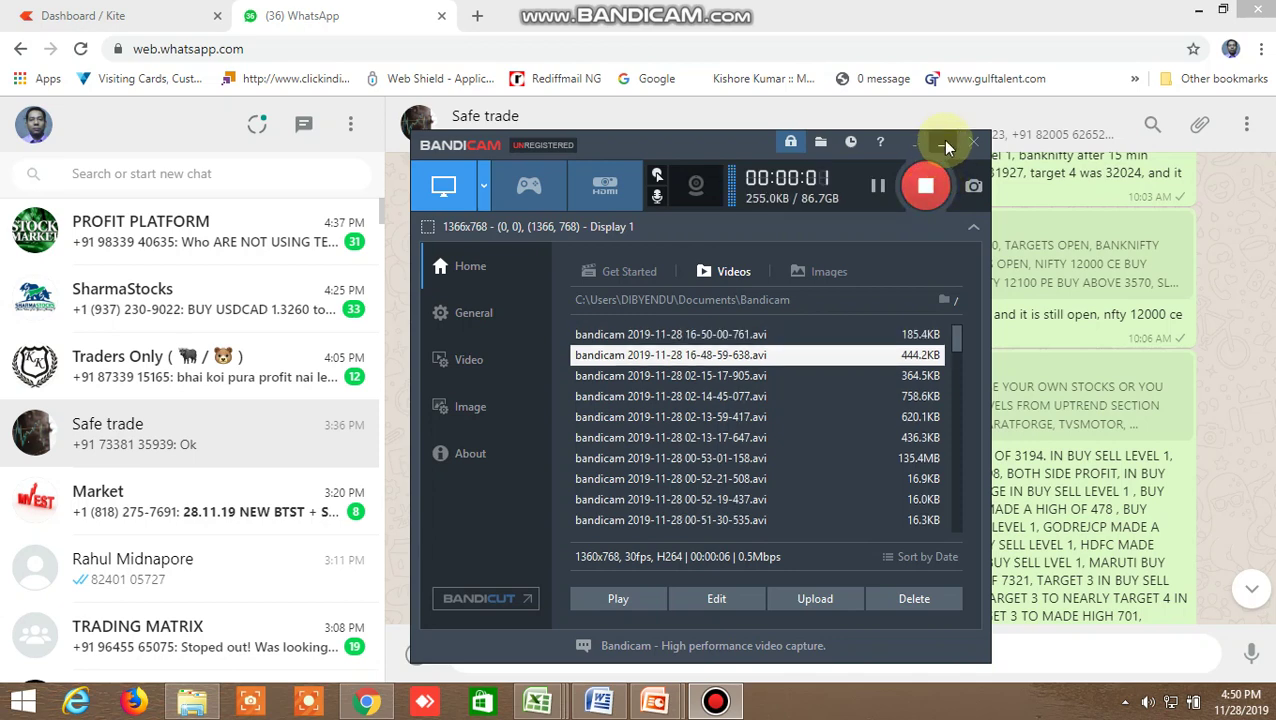
# - Minimize the Bandicam panel and dismiss the workbook previews to show the Safe trade chat
pyautogui.click(946, 145)
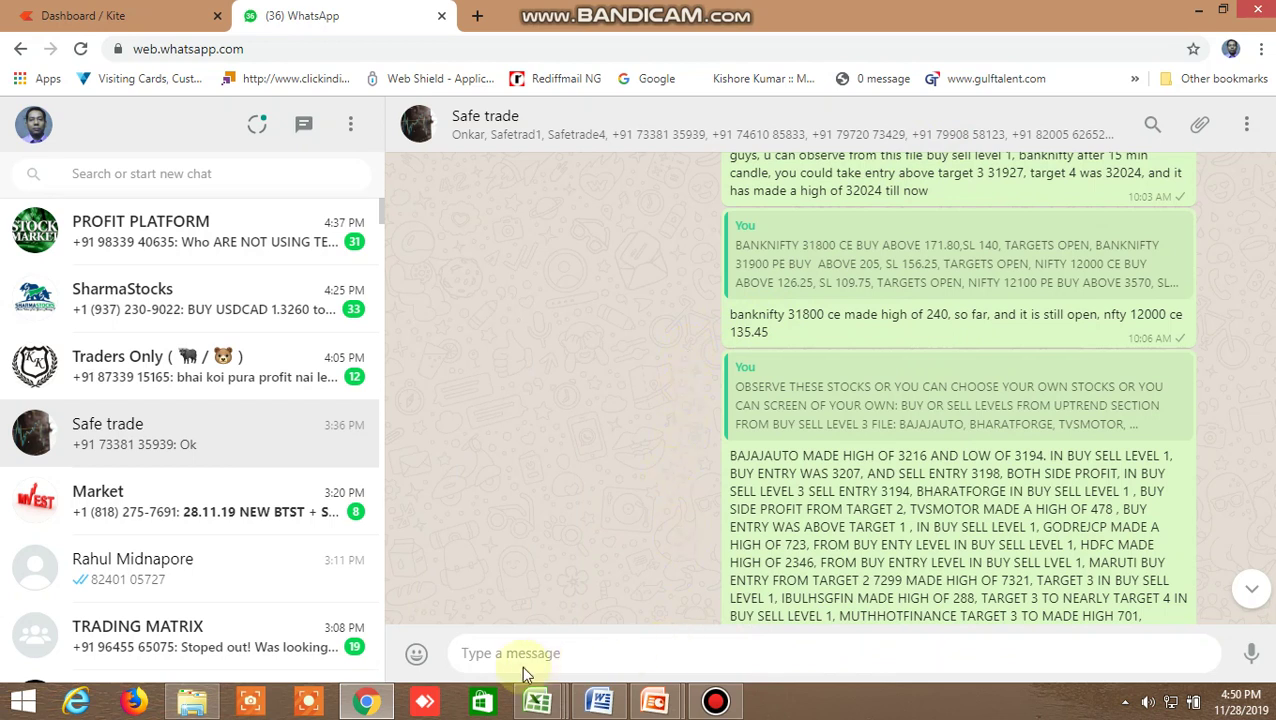
pyautogui.moveTo(540, 705)
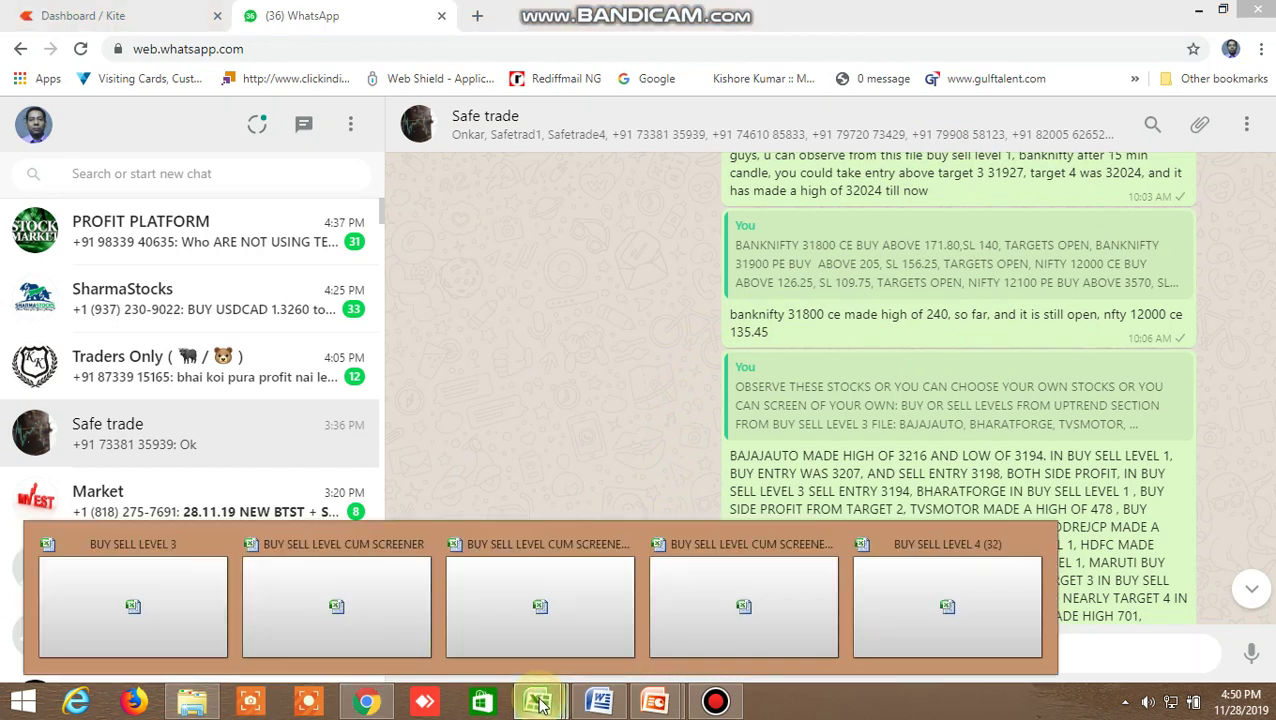
pyautogui.click(529, 365)
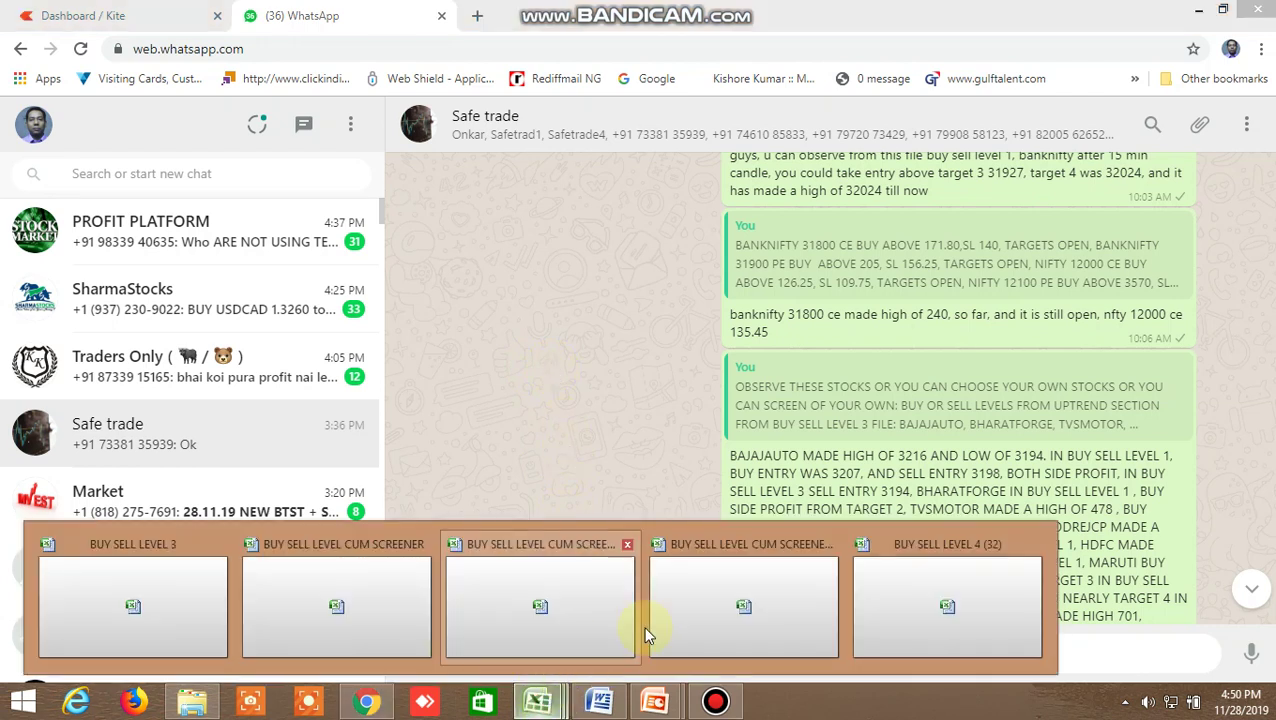
# - Switch from the screener workbook to the BUY SELL LEVEL workbook, scrolled back to column A
pyautogui.click(378, 619)
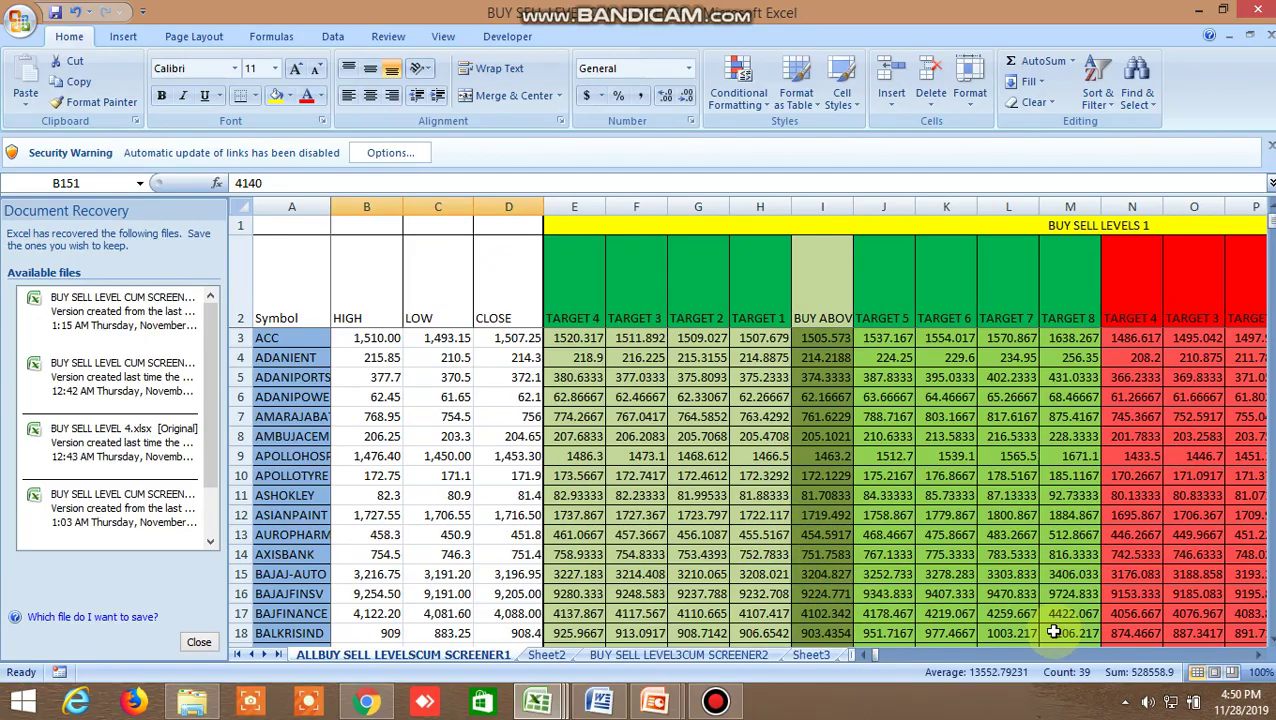
pyautogui.moveTo(874, 650)
pyautogui.mouseDown()
pyautogui.moveTo(950, 650)
pyautogui.moveTo(914, 657)
pyautogui.mouseUp()
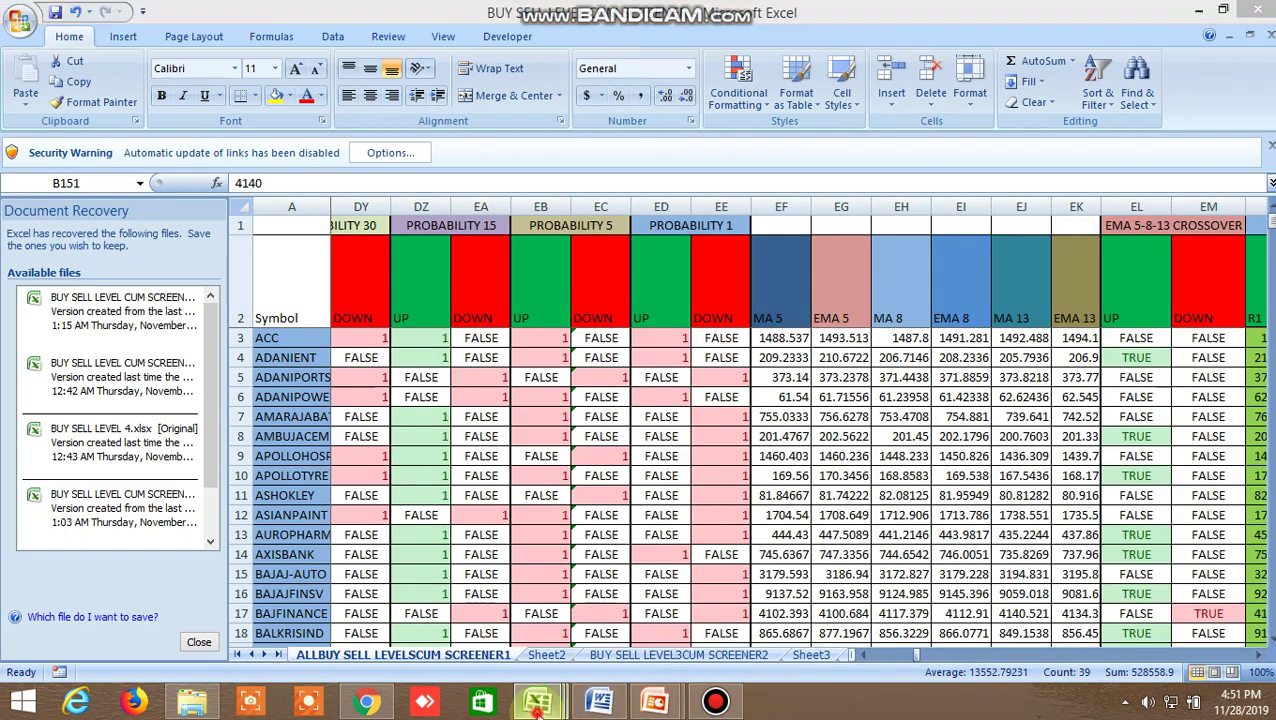
pyautogui.moveTo(537, 700)
pyautogui.click(180, 605)
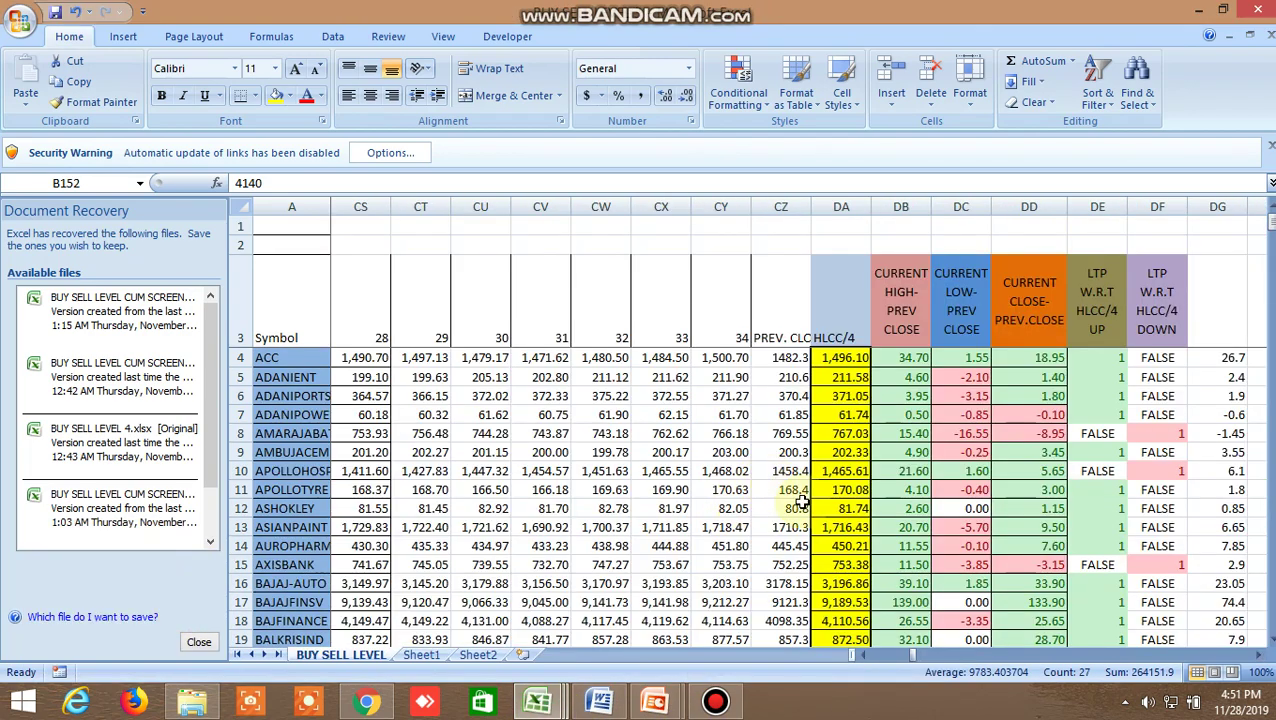
pyautogui.moveTo(912, 655); pyautogui.dragTo(866, 657)
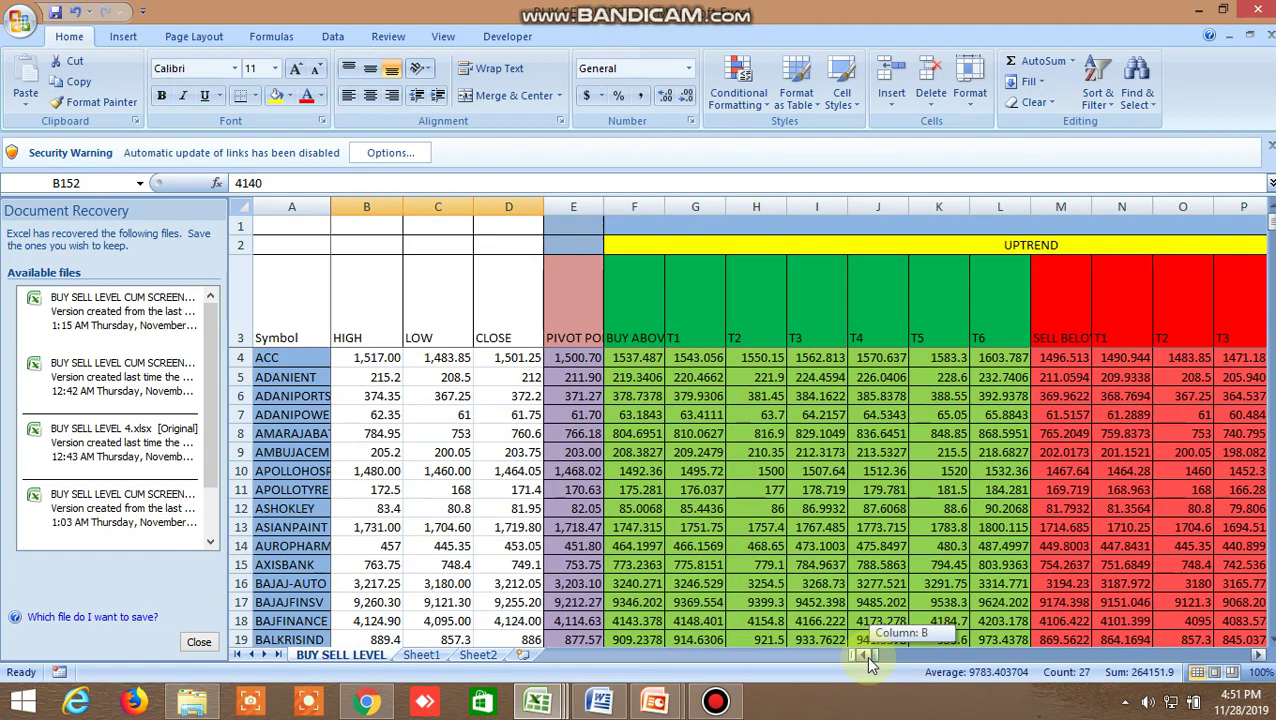
# - Switch back to the screener workbook showing the BUY SELL LEVELS 1 targets
pyautogui.moveTo(537, 700)
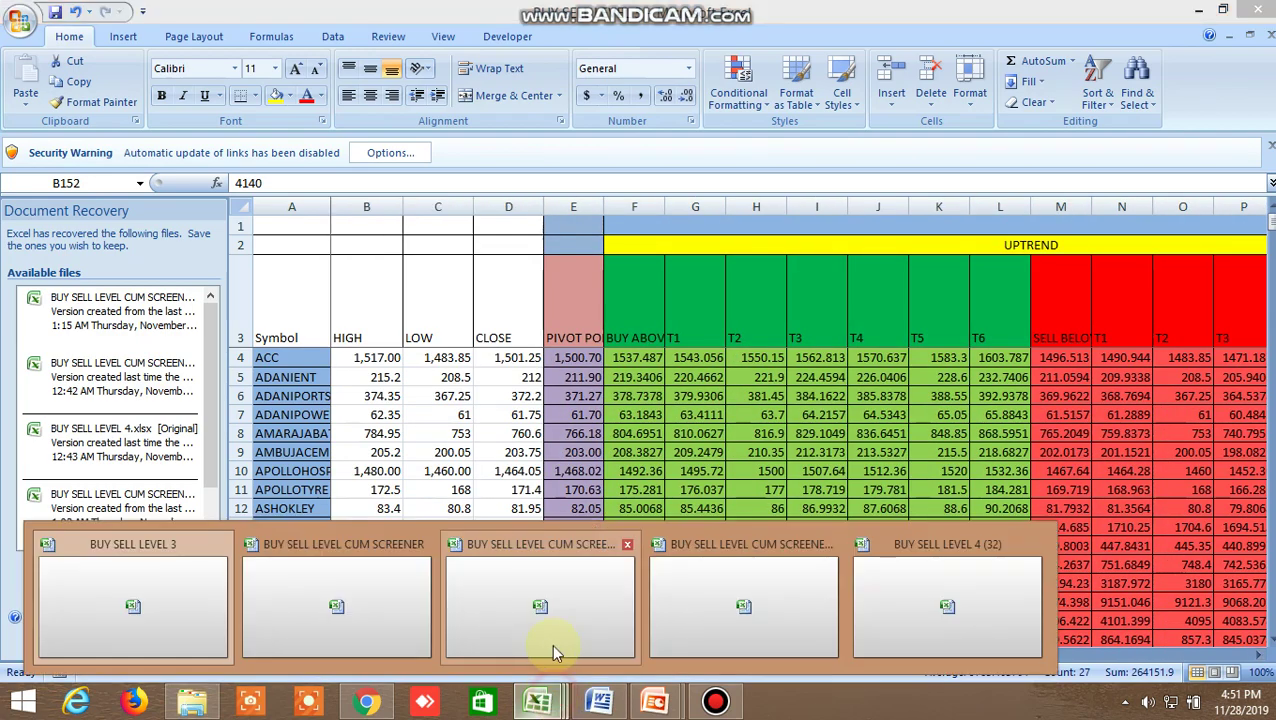
pyautogui.click(370, 612)
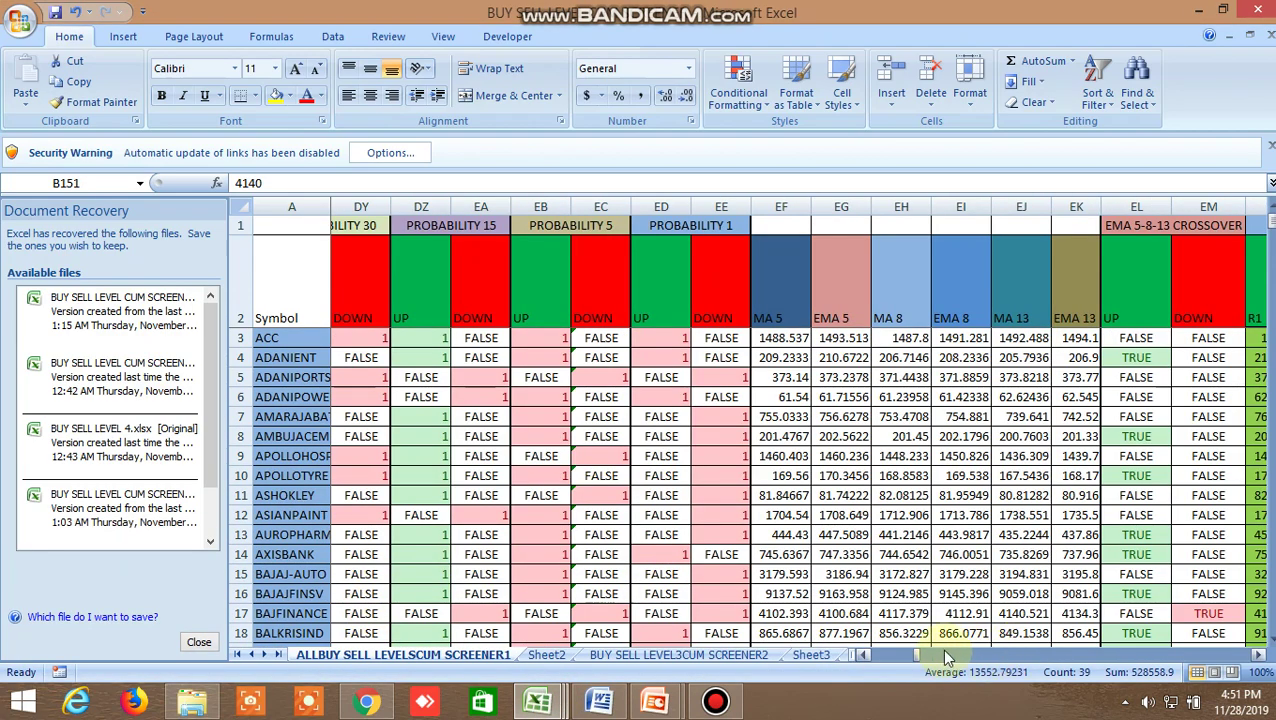
pyautogui.moveTo(912, 655); pyautogui.dragTo(866, 655)
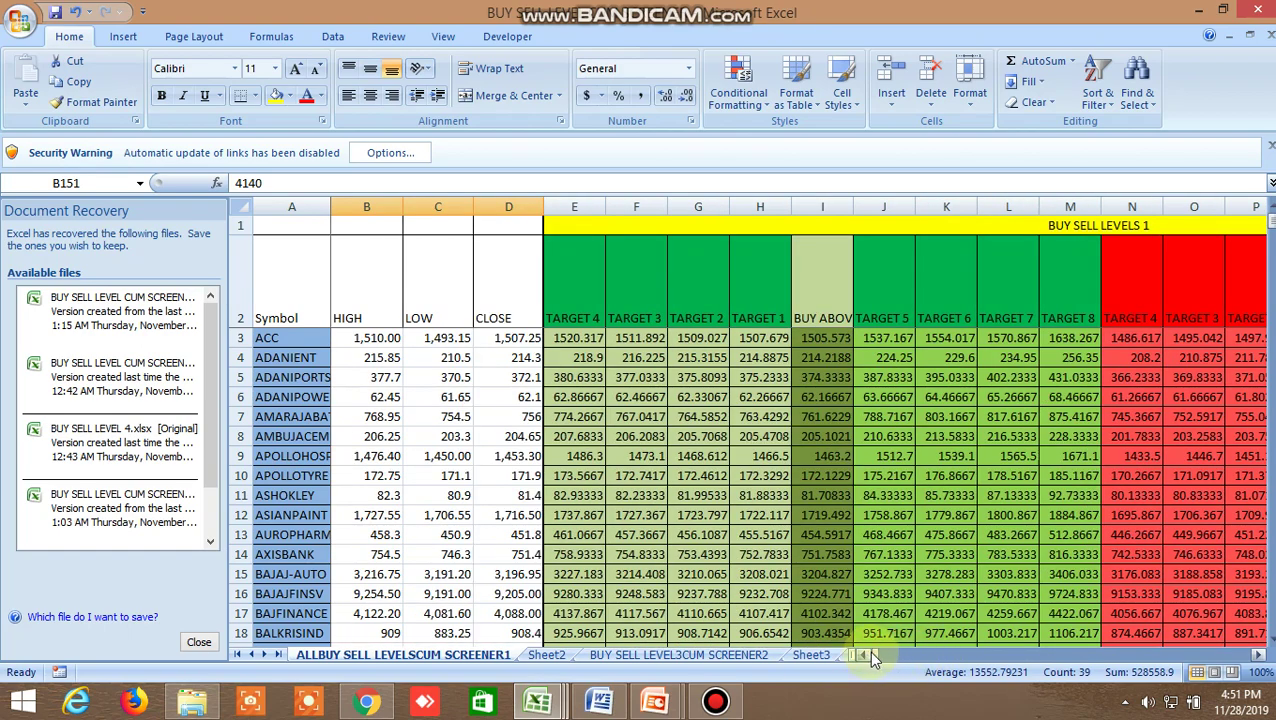
# - Inspect the 5-30 MA CROSS headings IZ2, JA2 and IZ1, then return to column A
pyautogui.moveTo(870, 650); pyautogui.dragTo(953, 655)
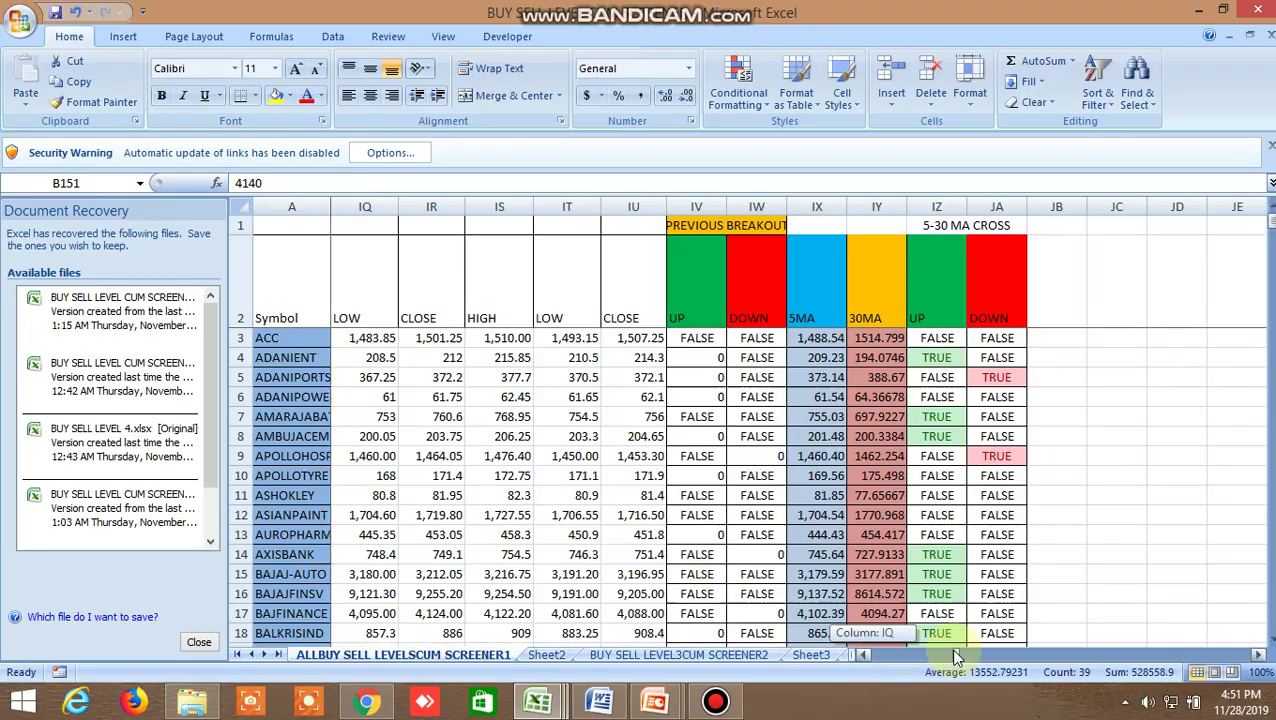
pyautogui.click(947, 288)
pyautogui.click(989, 269)
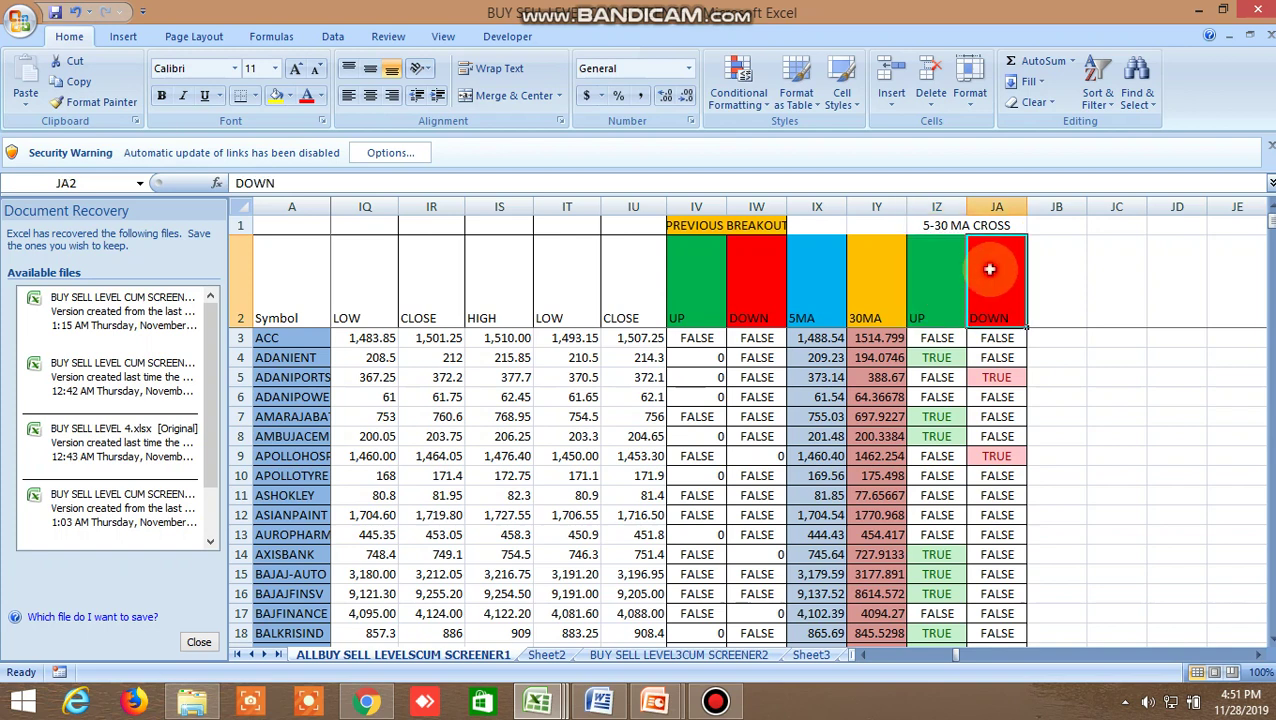
pyautogui.click(960, 226)
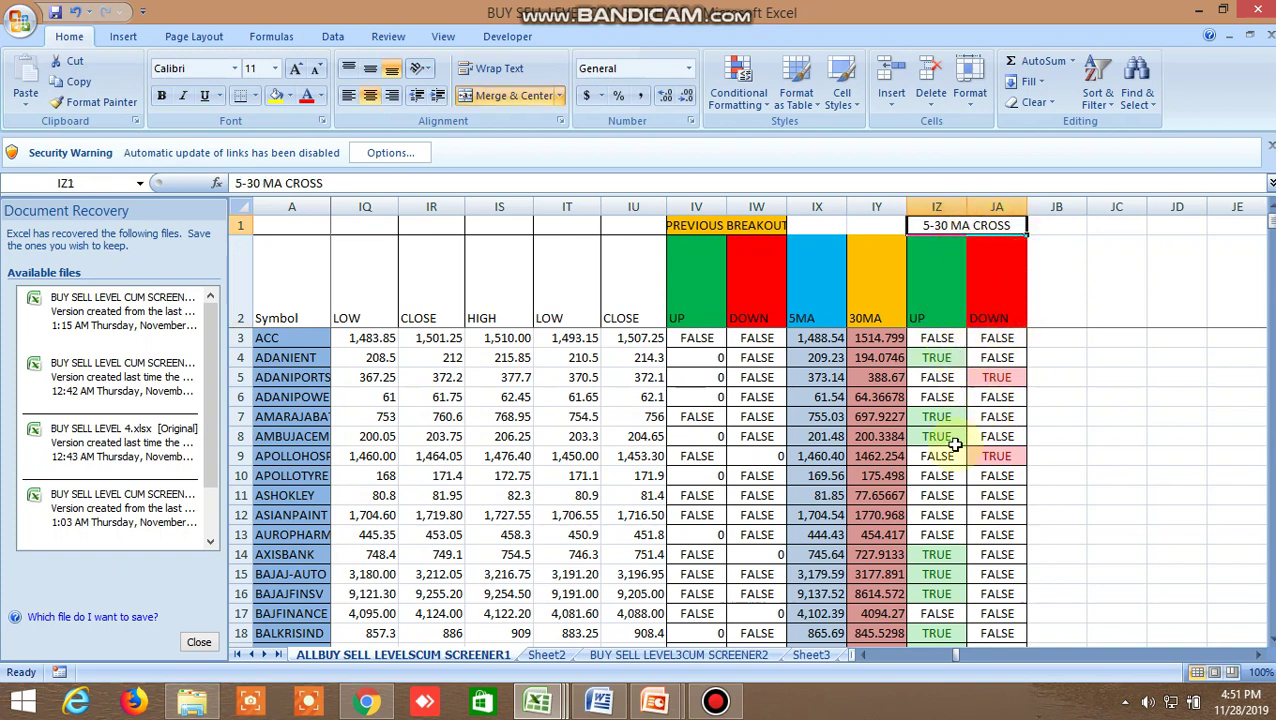
pyautogui.moveTo(956, 655); pyautogui.dragTo(860, 658)
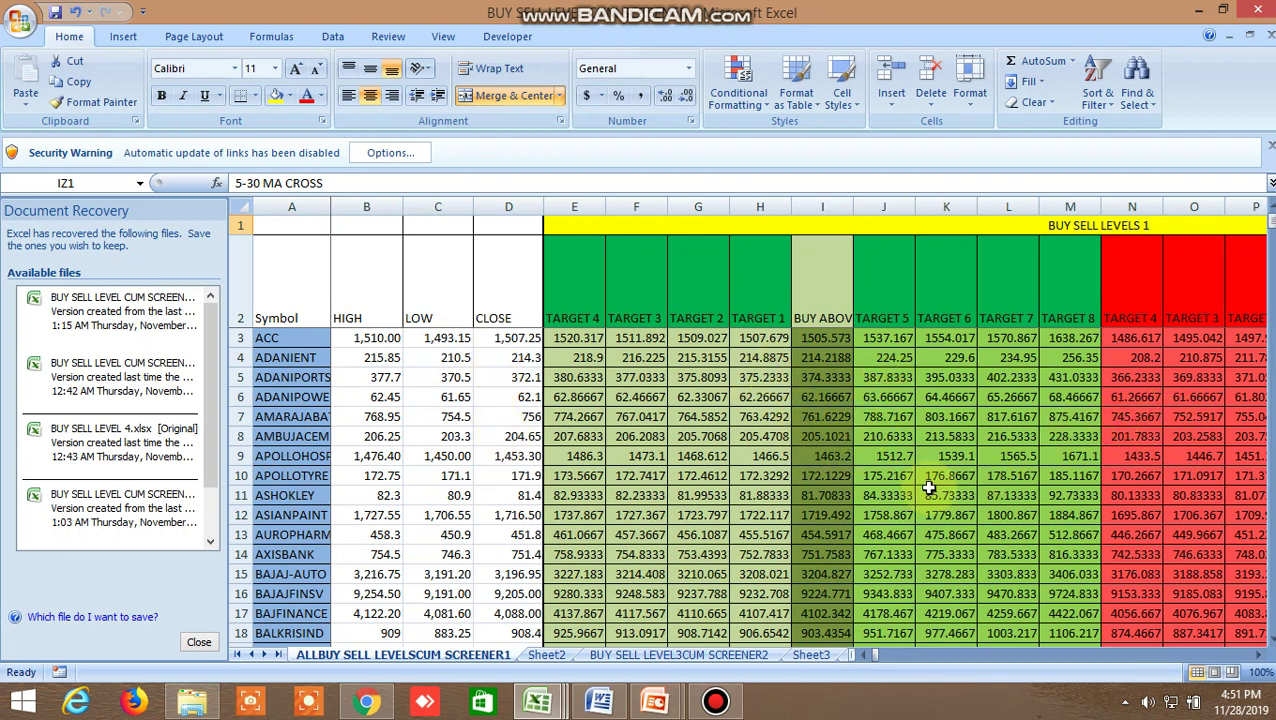
# - Scroll right past the LTP>TARGET and LTP<sell target flags to the PIVOT POINT R1–R3/S1–S3 columns
pyautogui.click(1258, 657)
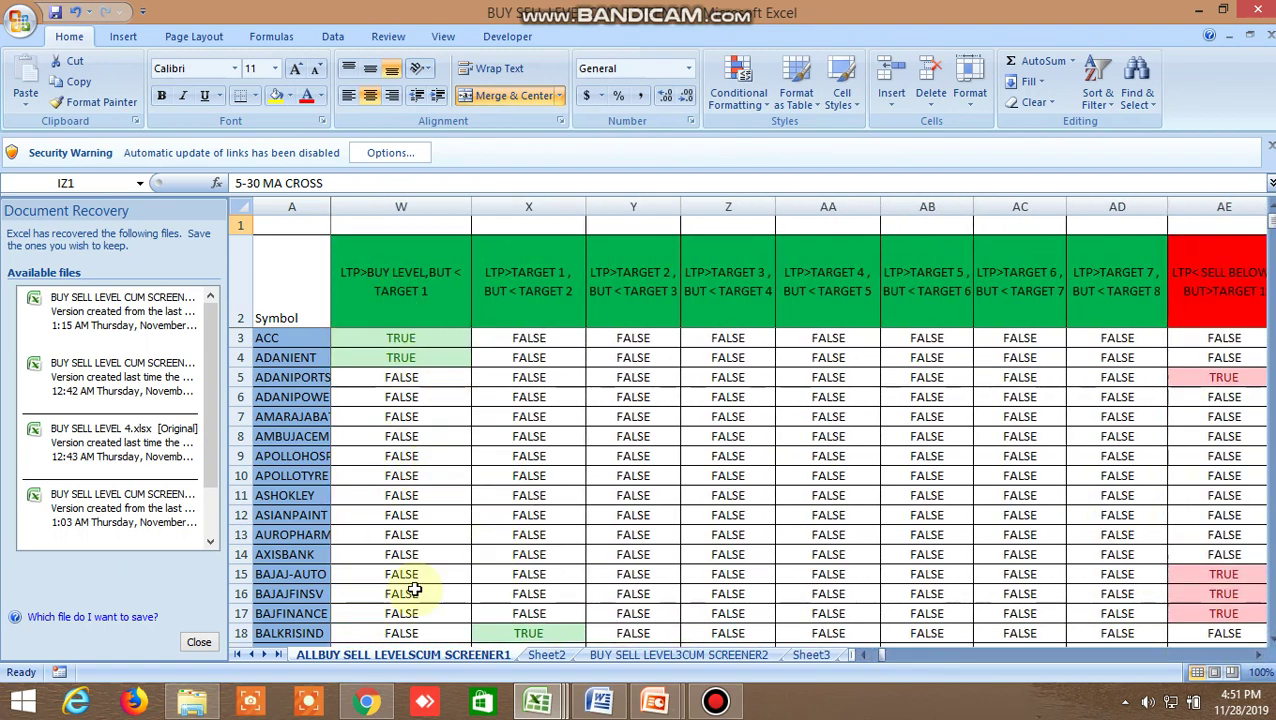
pyautogui.click(1259, 656)
pyautogui.click(1261, 657)
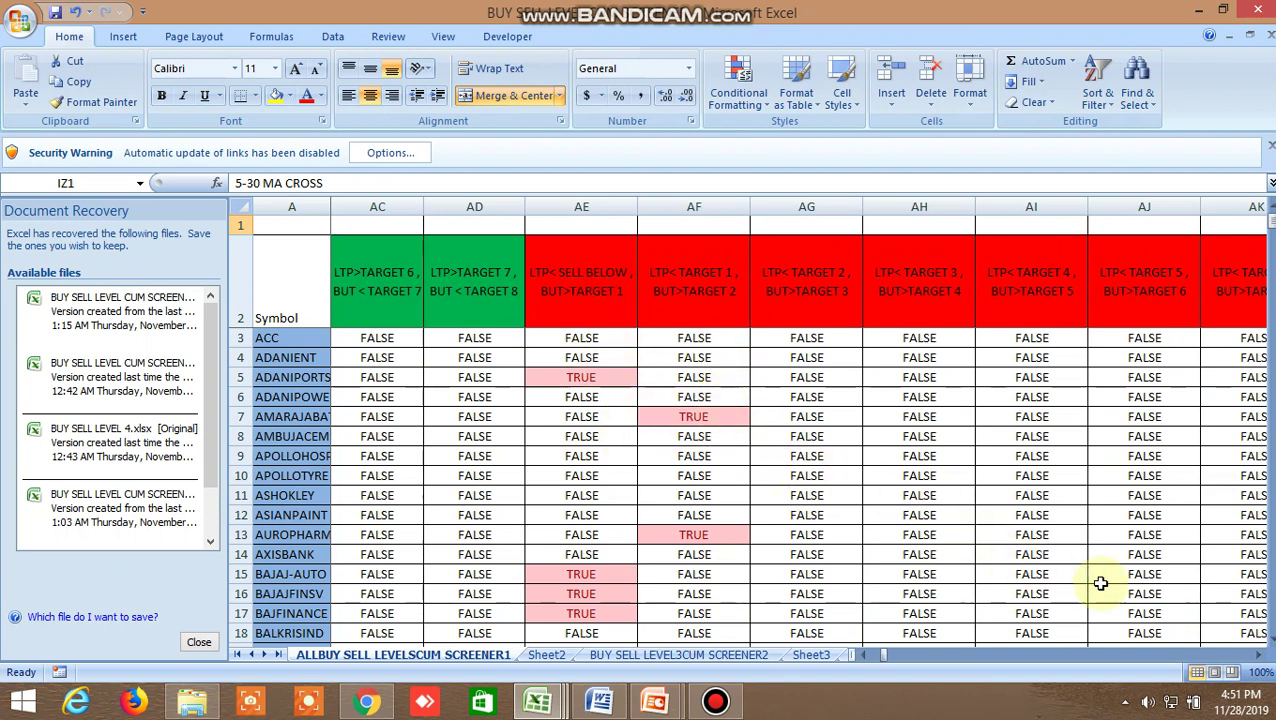
pyautogui.moveTo(1262, 656); pyautogui.dragTo(1259, 657)
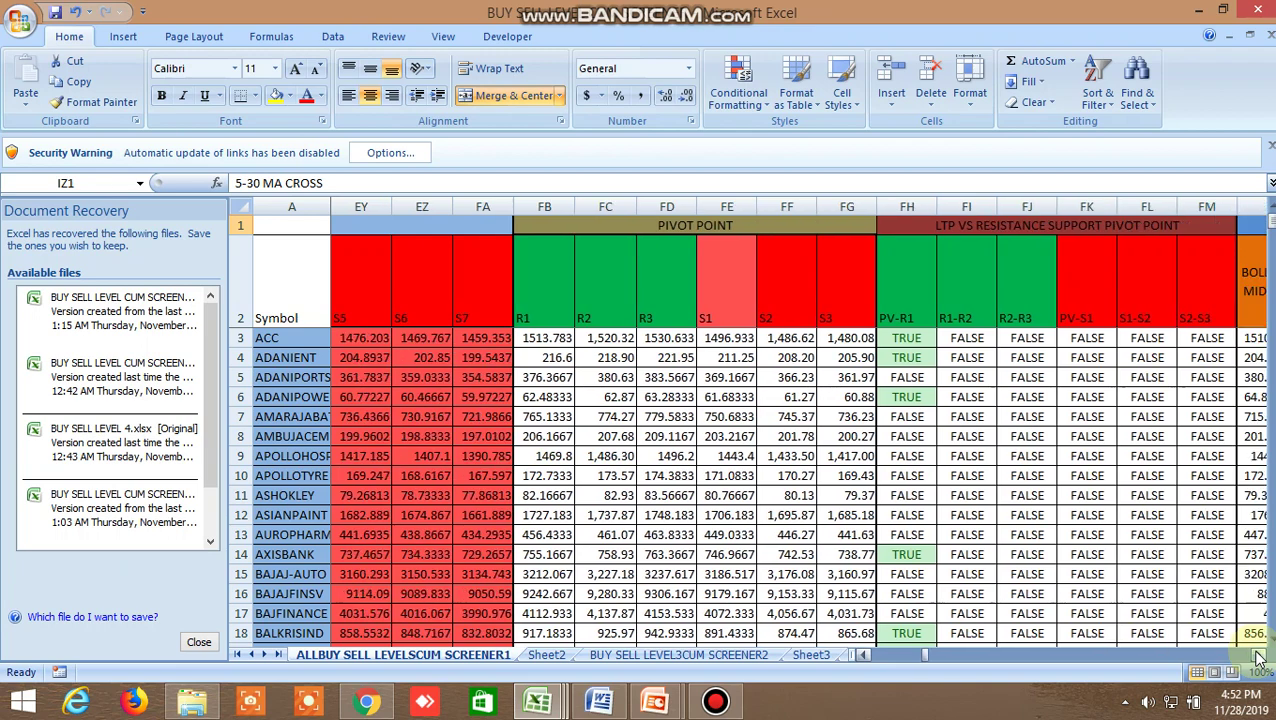
# - Switch to the BUY SELL LEVEL workbook and check the BUY SELL LEVELS 3 and UPTREND headings in F1–F2
pyautogui.moveTo(537, 702)
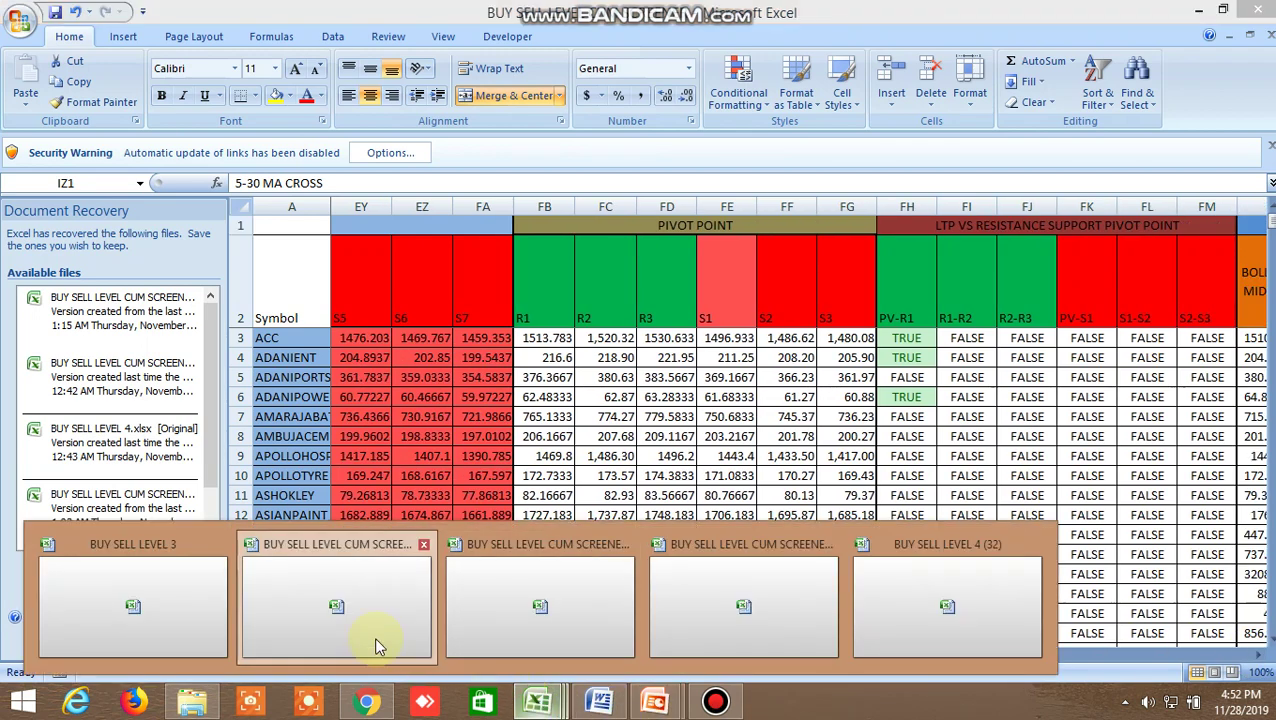
pyautogui.click(164, 606)
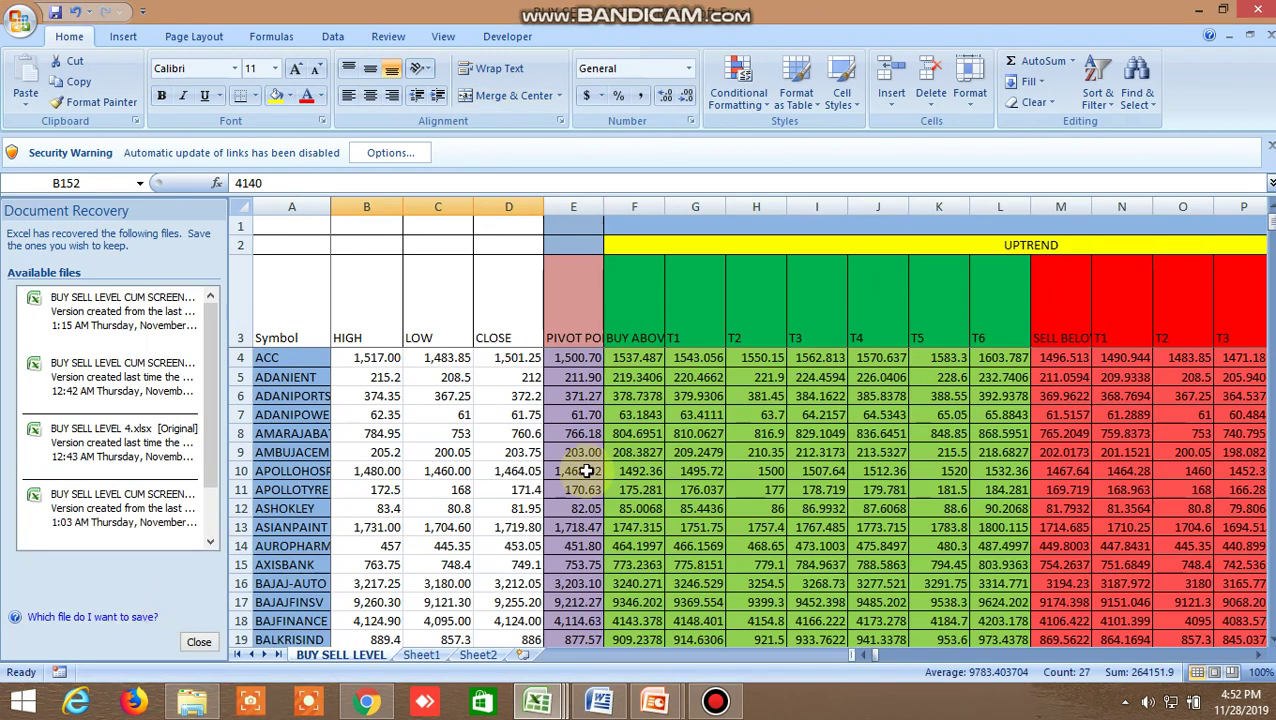
pyautogui.click(1047, 229)
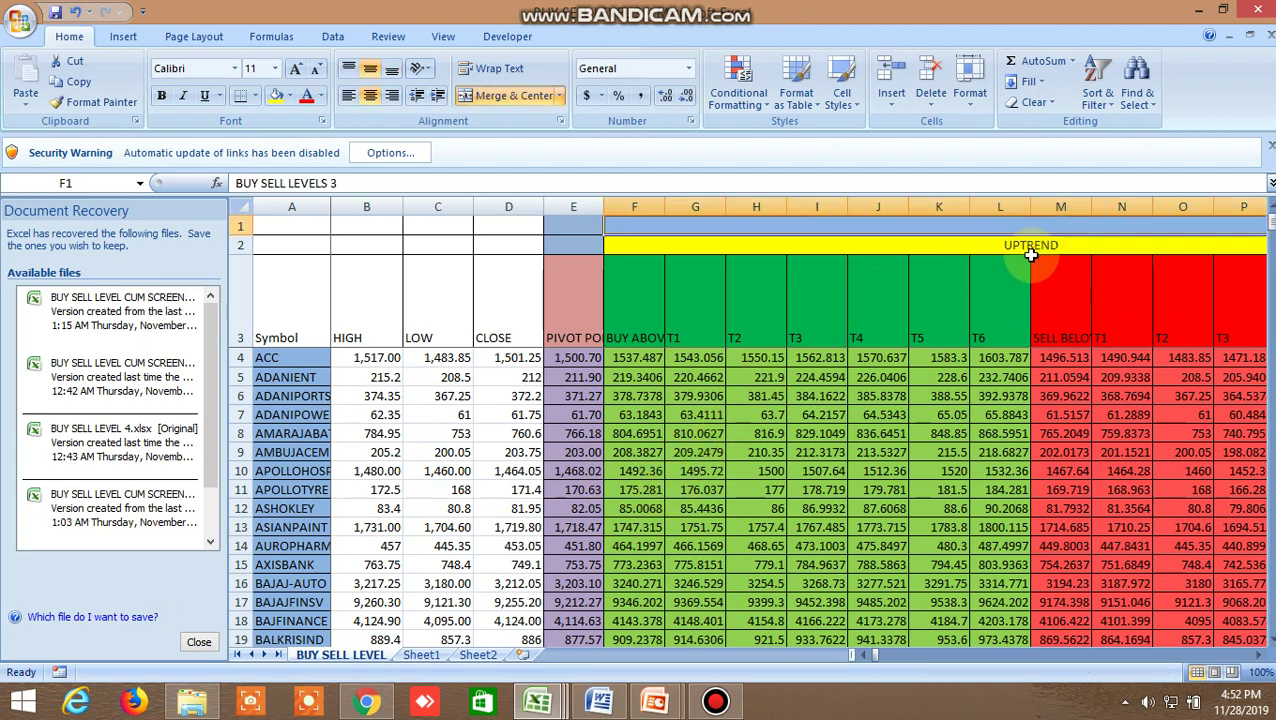
pyautogui.click(1031, 246)
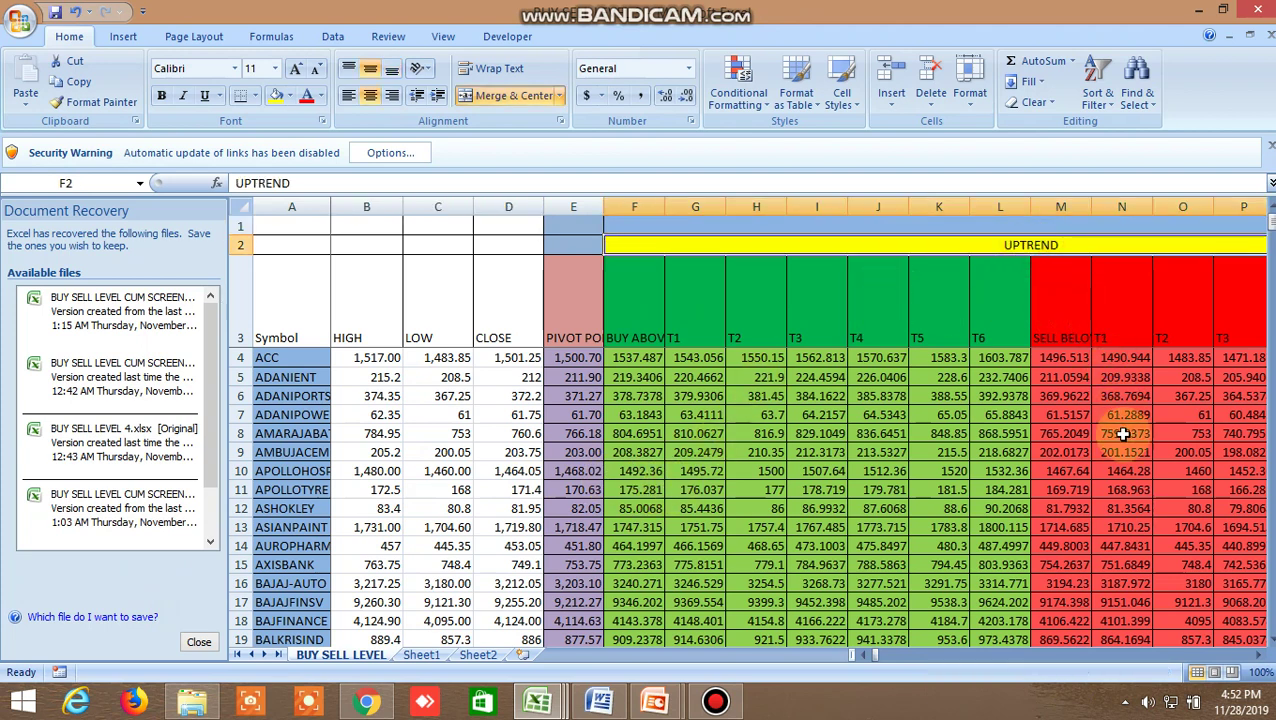
# - Scroll across the sheet to columns R–AF with the downtrend buy-above and sell-below targets T1–T6
pyautogui.click(1256, 655)
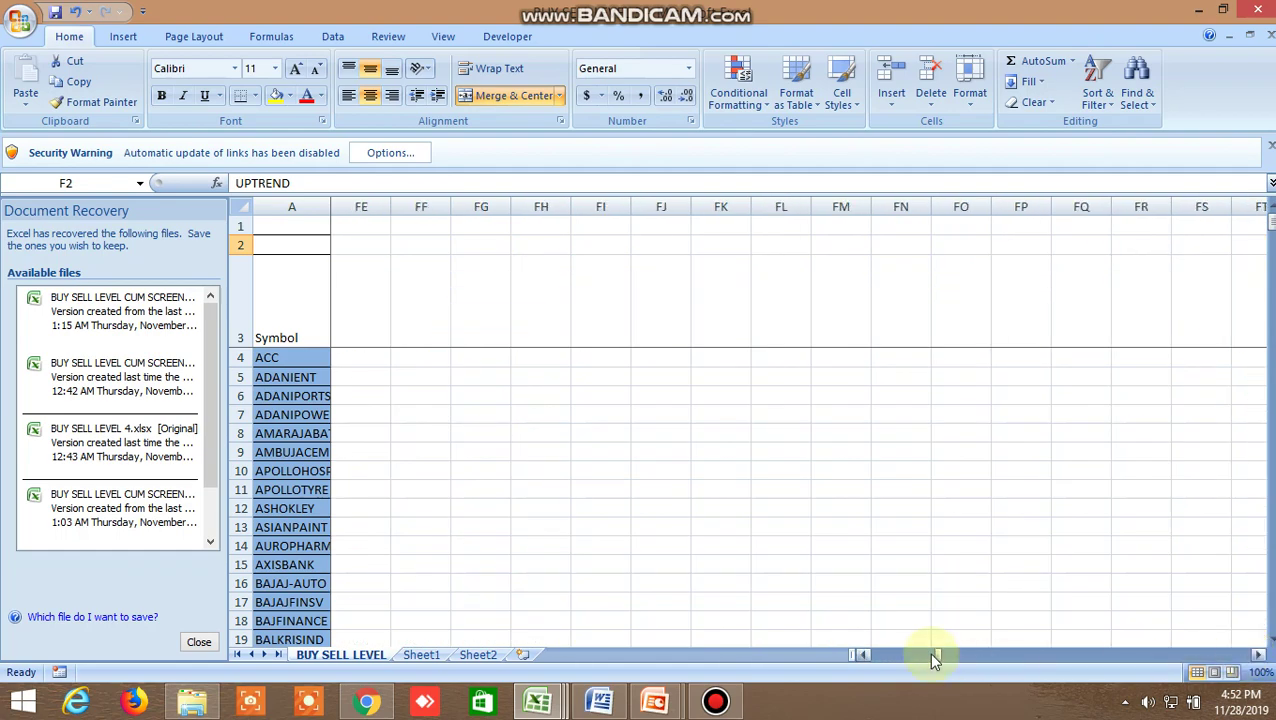
pyautogui.moveTo(932, 655); pyautogui.dragTo(913, 655)
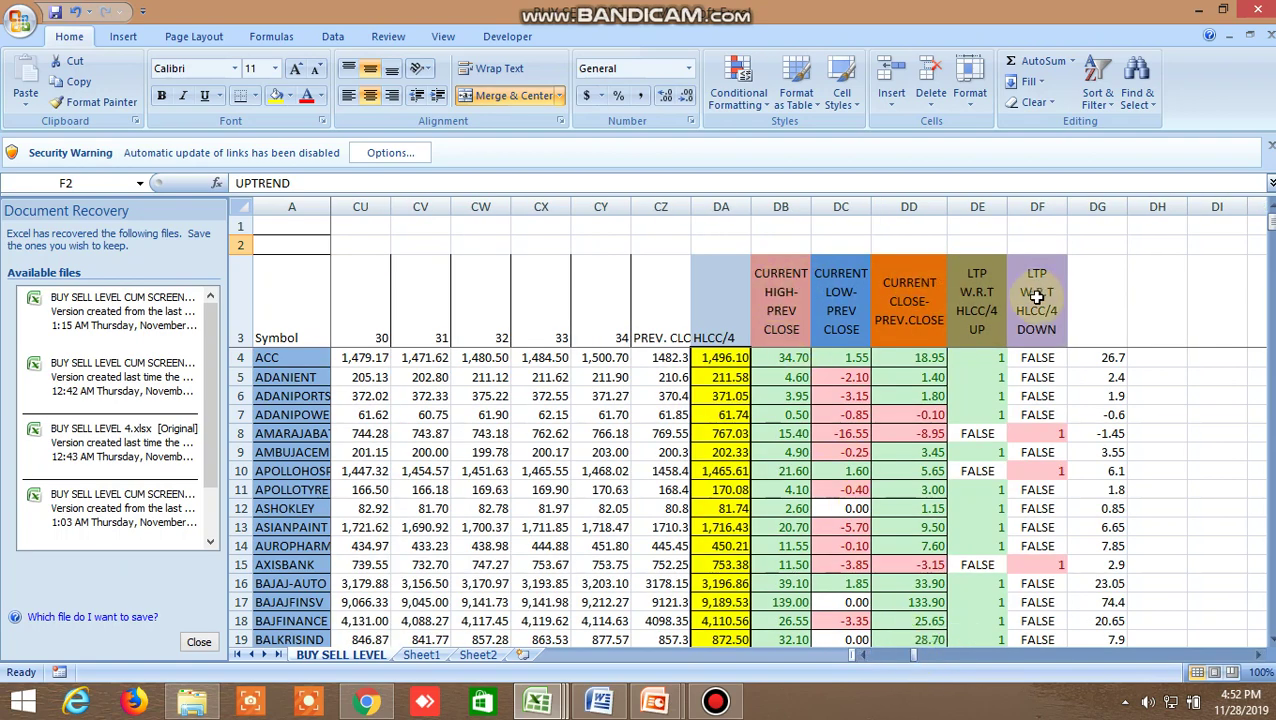
pyautogui.click(917, 655)
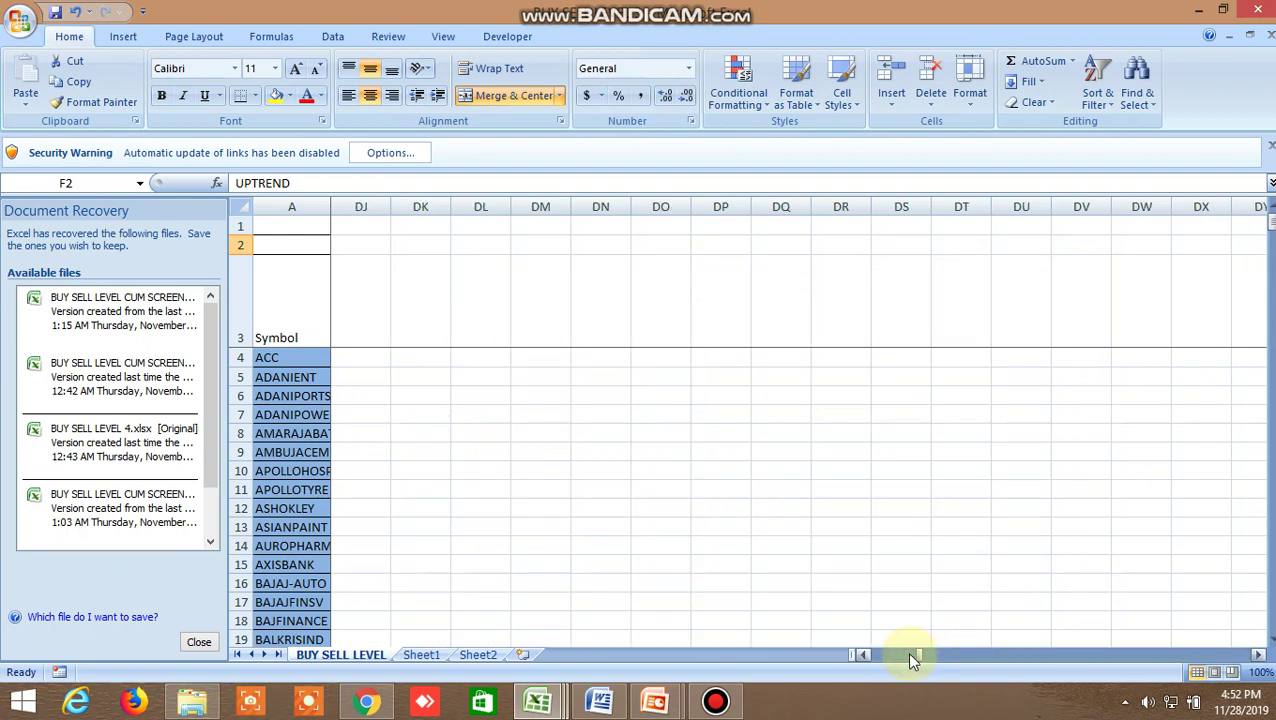
pyautogui.click(866, 656)
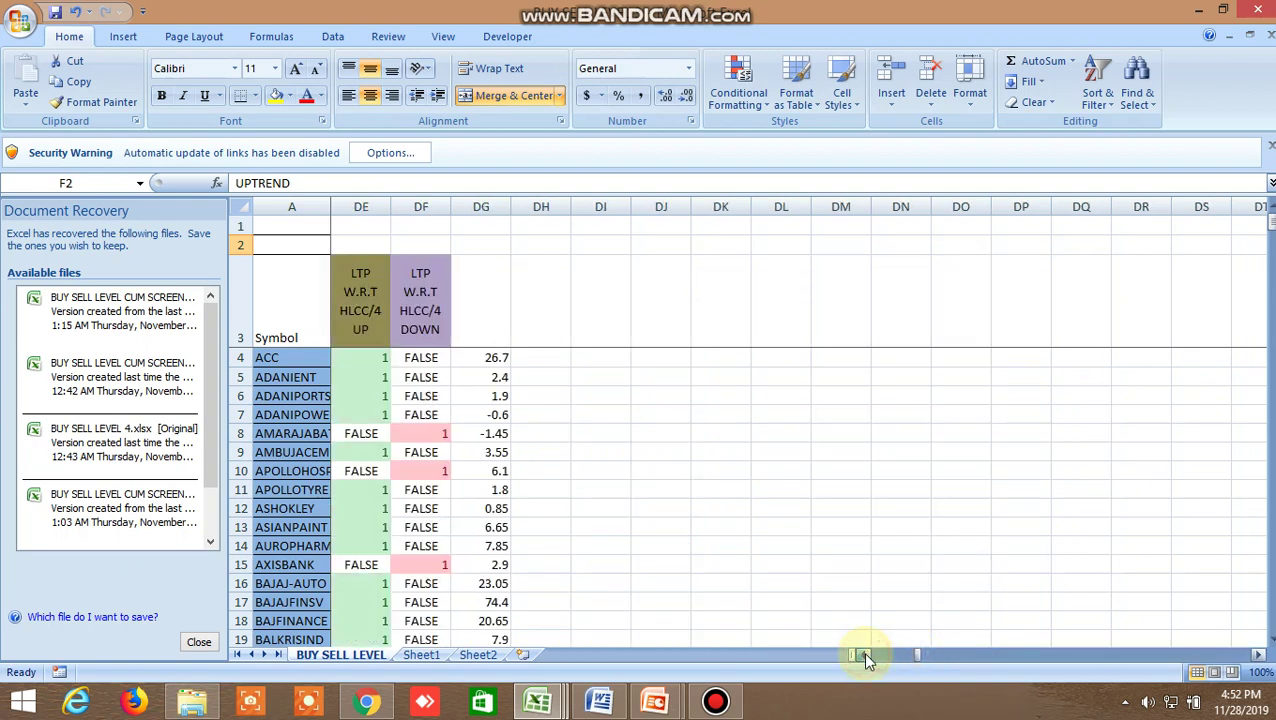
pyautogui.moveTo(866, 657); pyautogui.dragTo(866, 659)
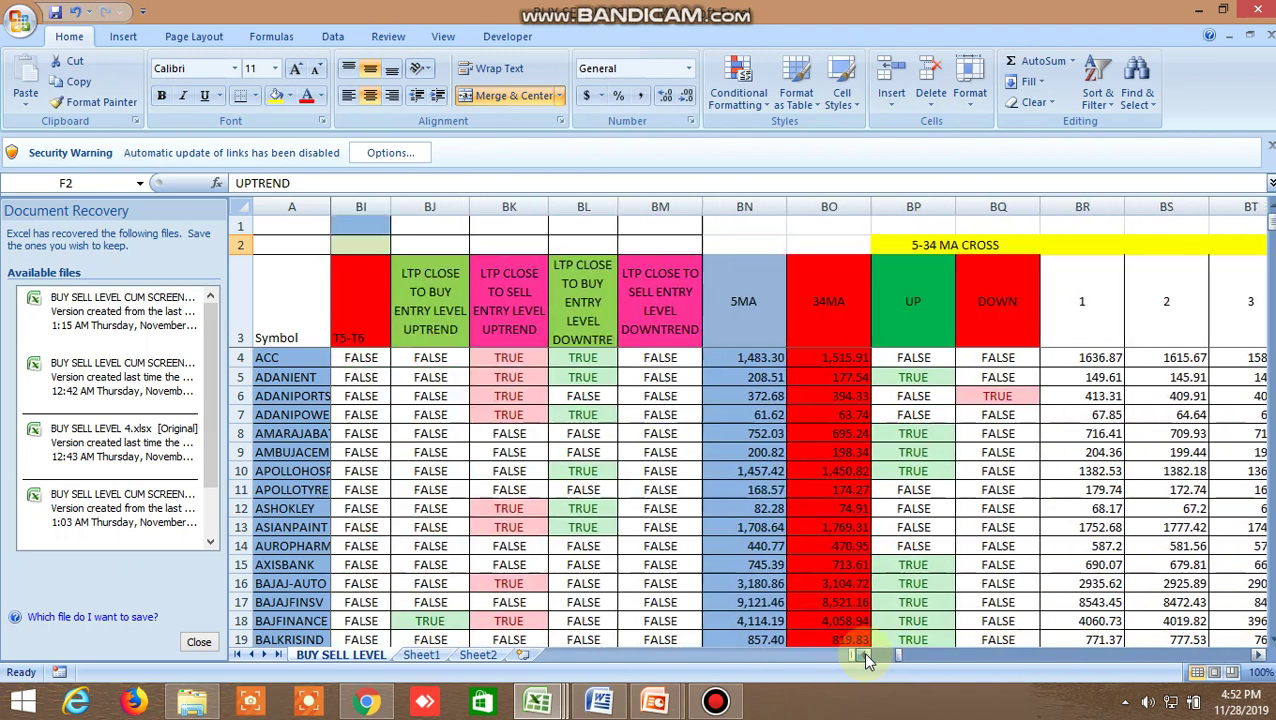
pyautogui.click(864, 657)
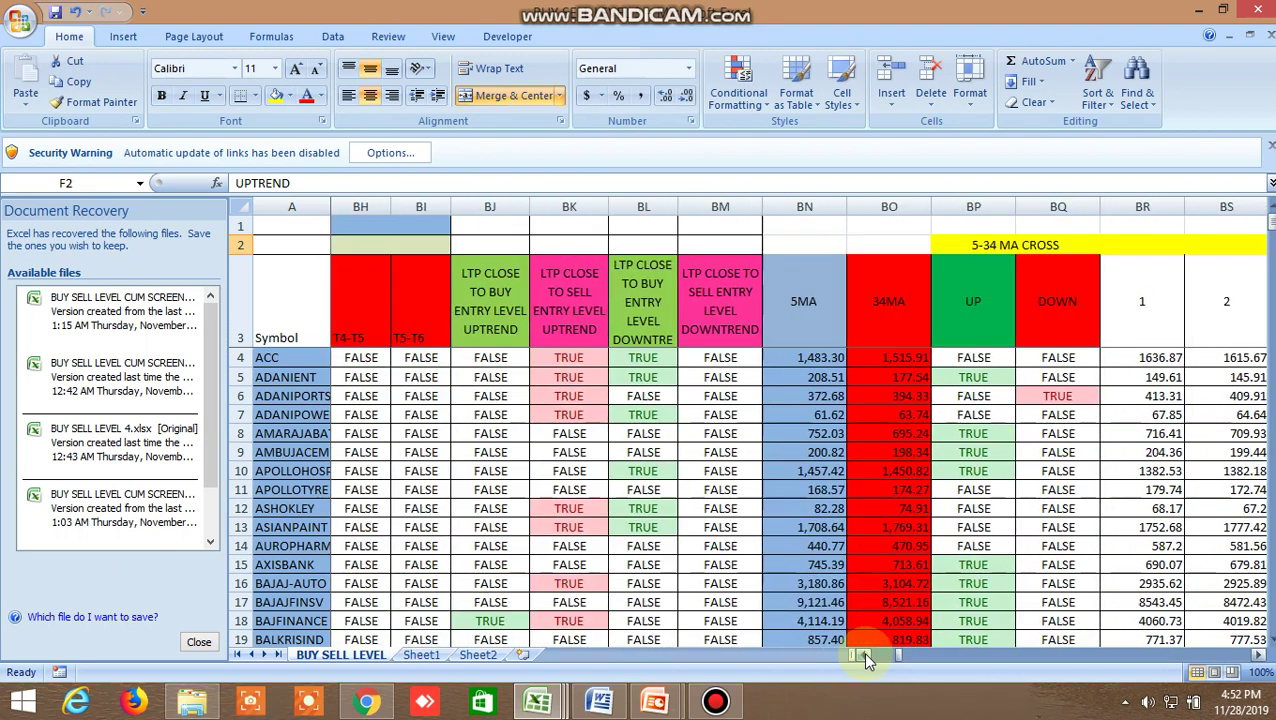
pyautogui.moveTo(864, 657); pyautogui.dragTo(866, 657)
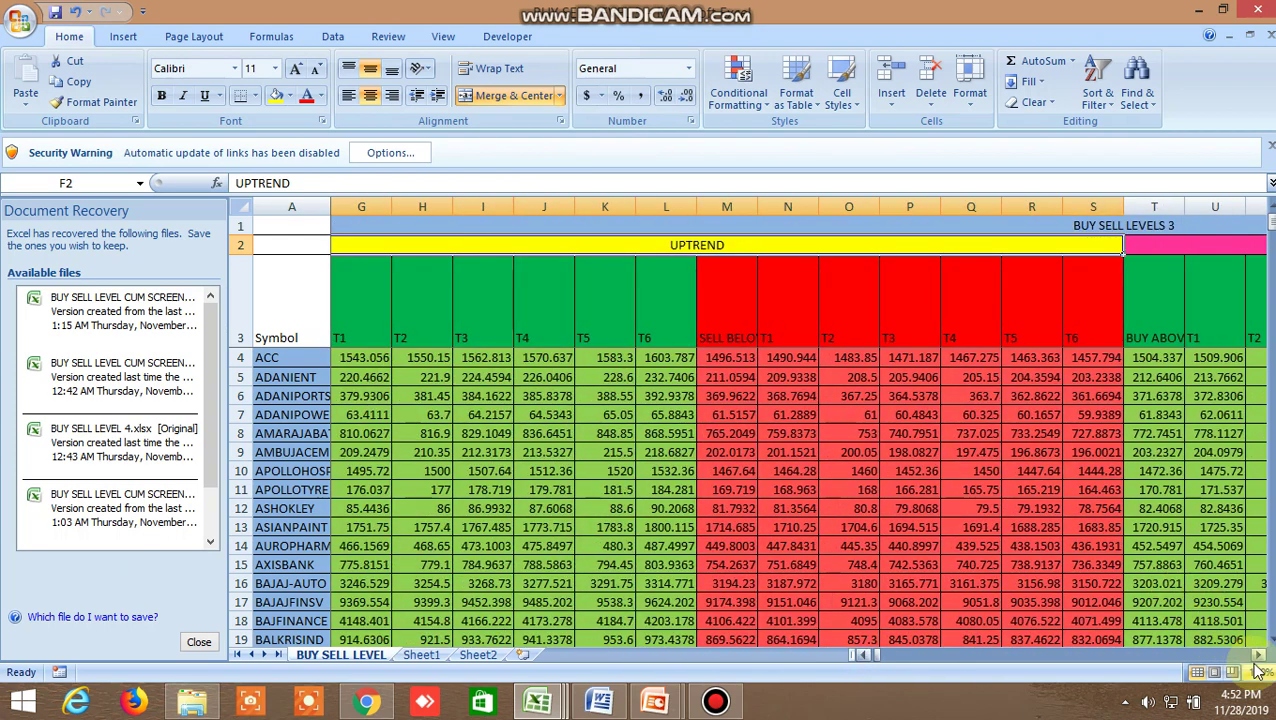
pyautogui.moveTo(1258, 660); pyautogui.dragTo(1258, 660)
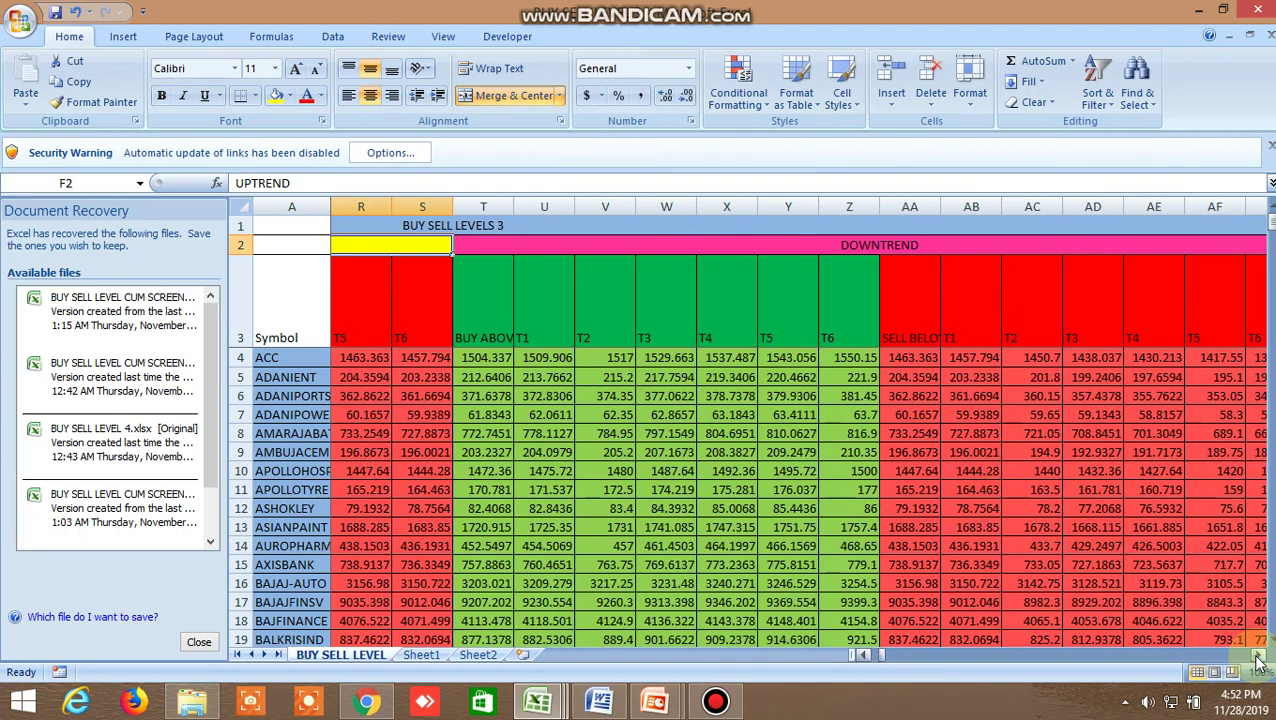
pyautogui.click(540, 703)
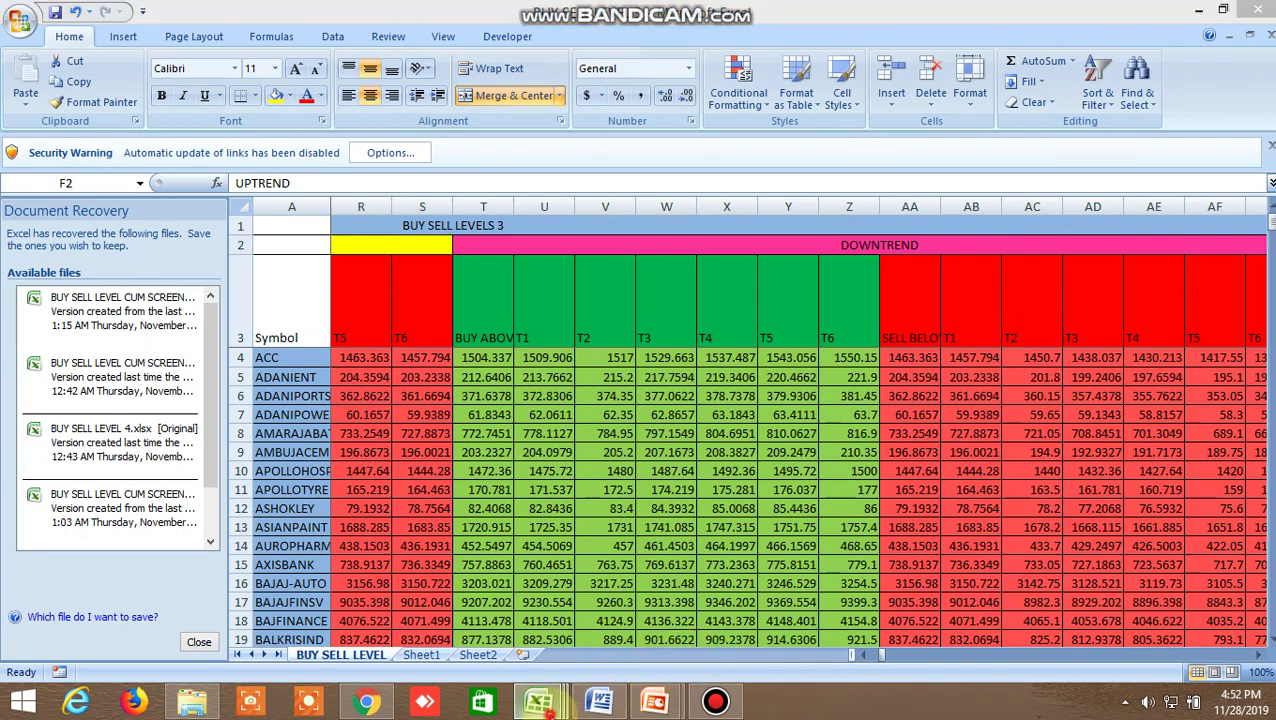
pyautogui.moveTo(540, 705)
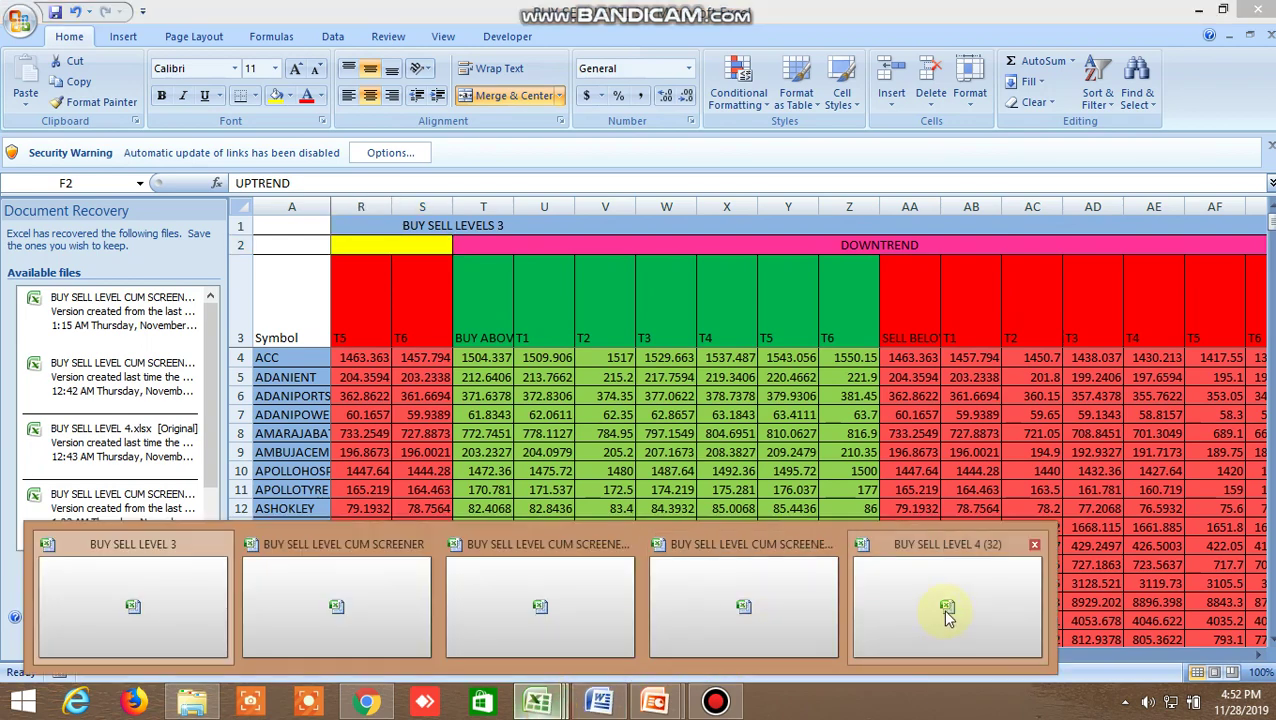
# - Return to the Safe trade chat in Chrome and scroll up through earlier buy/sell level messages
pyautogui.click(367, 702)
pyautogui.scroll(1, 530, 440)
pyautogui.scroll(3, 527, 438)
pyautogui.scroll(3, 527, 438)
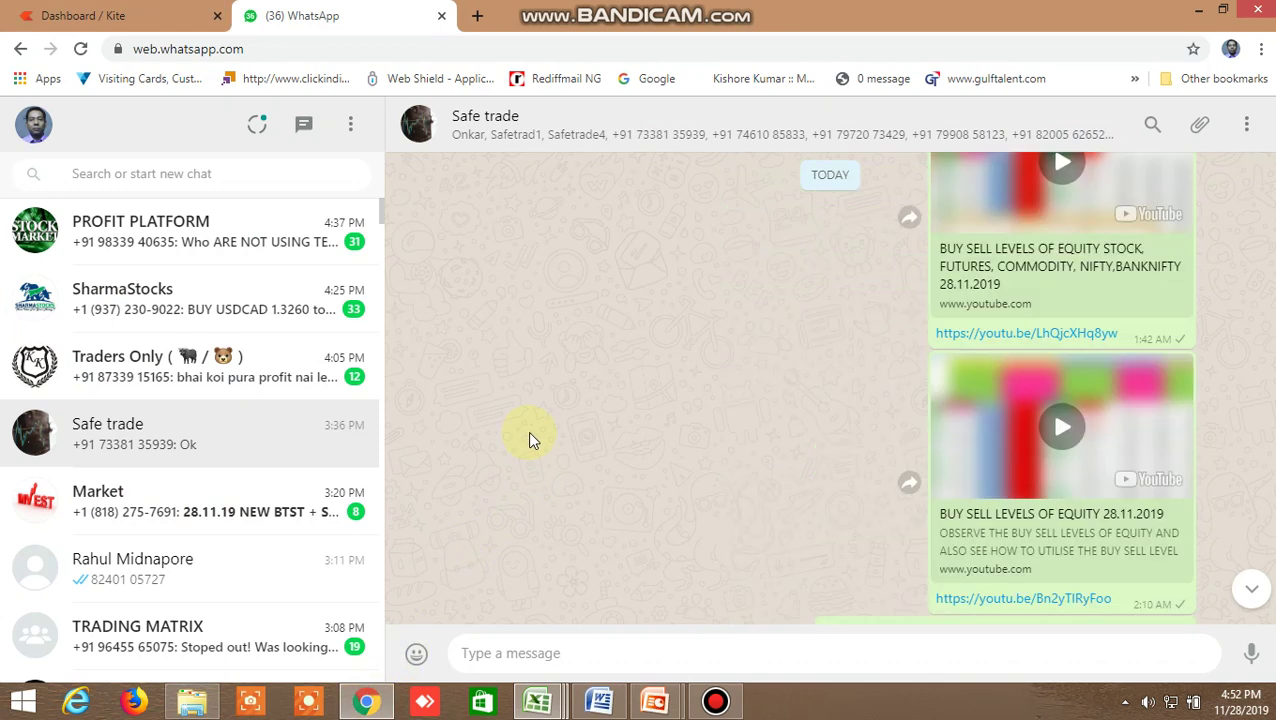
pyautogui.scroll(3, 530, 440)
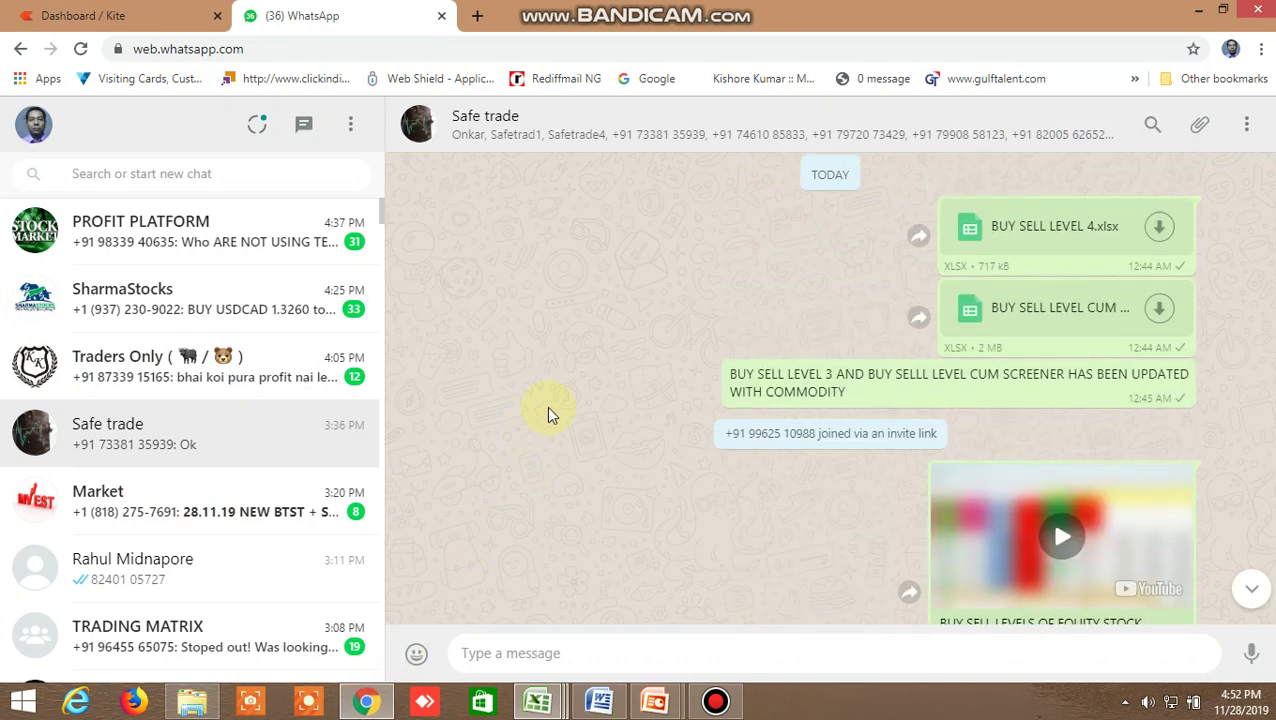
pyautogui.scroll(3, 513, 358)
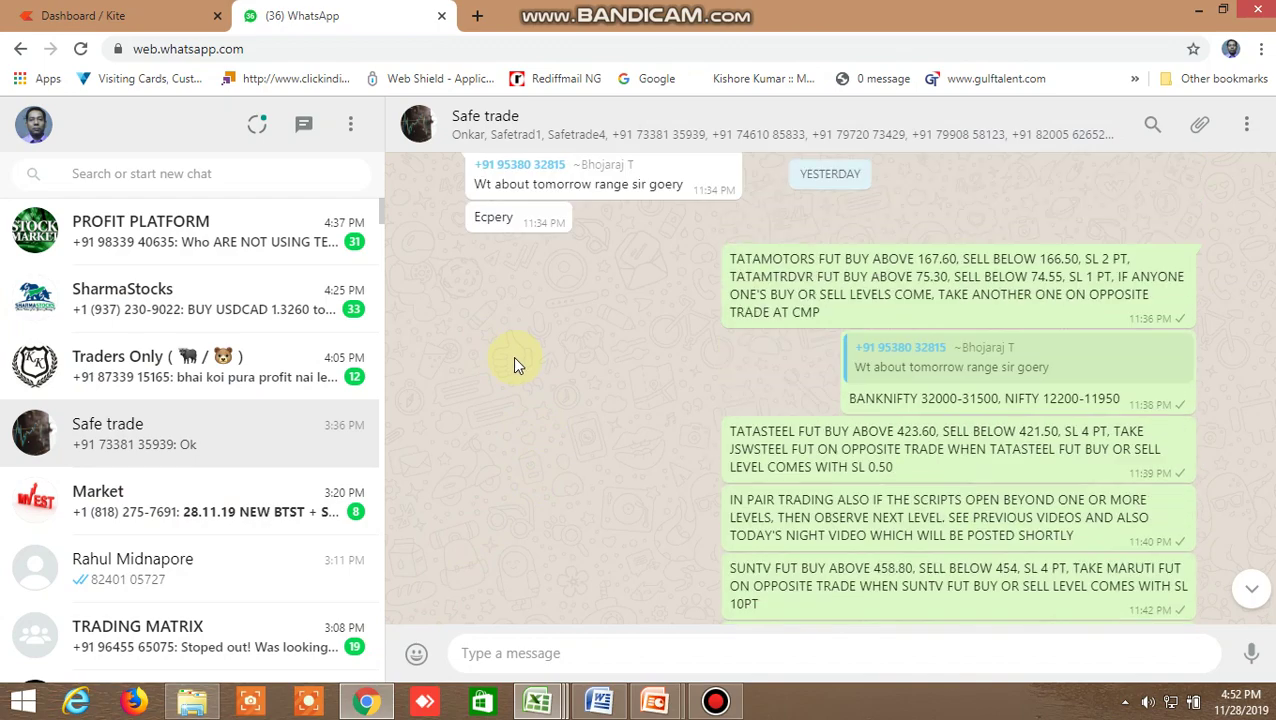
pyautogui.scroll(3, 512, 356)
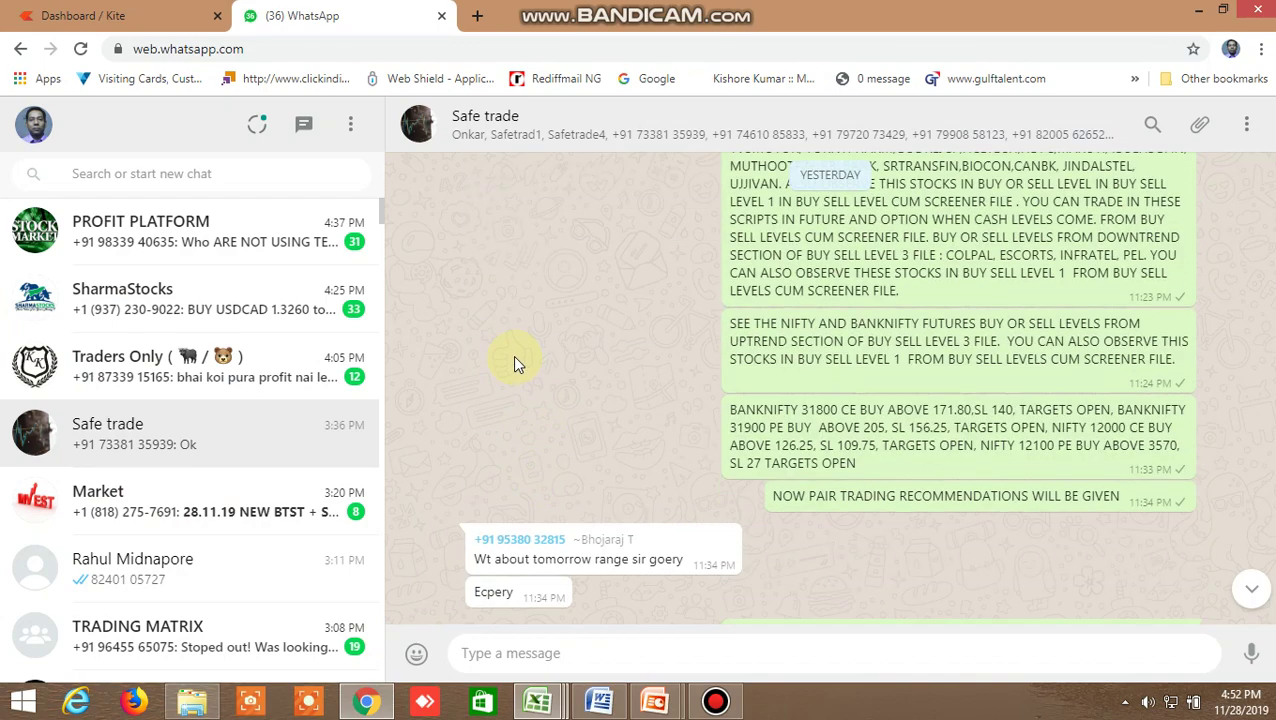
pyautogui.scroll(3, 815, 367)
pyautogui.scroll(3, 737, 424)
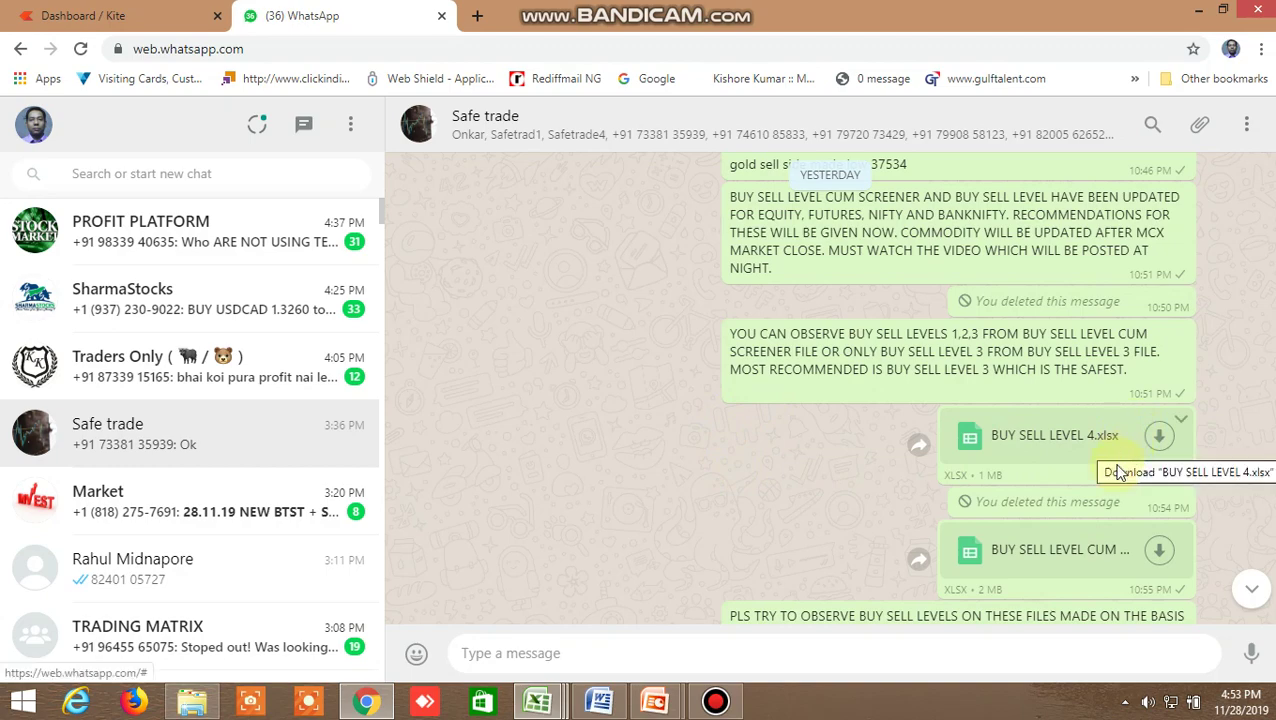
# - Scroll down through the chat to the posted day's BUY SELL LEVEL target results
pyautogui.scroll(-2, 738, 512)
pyautogui.scroll(-3, 738, 512)
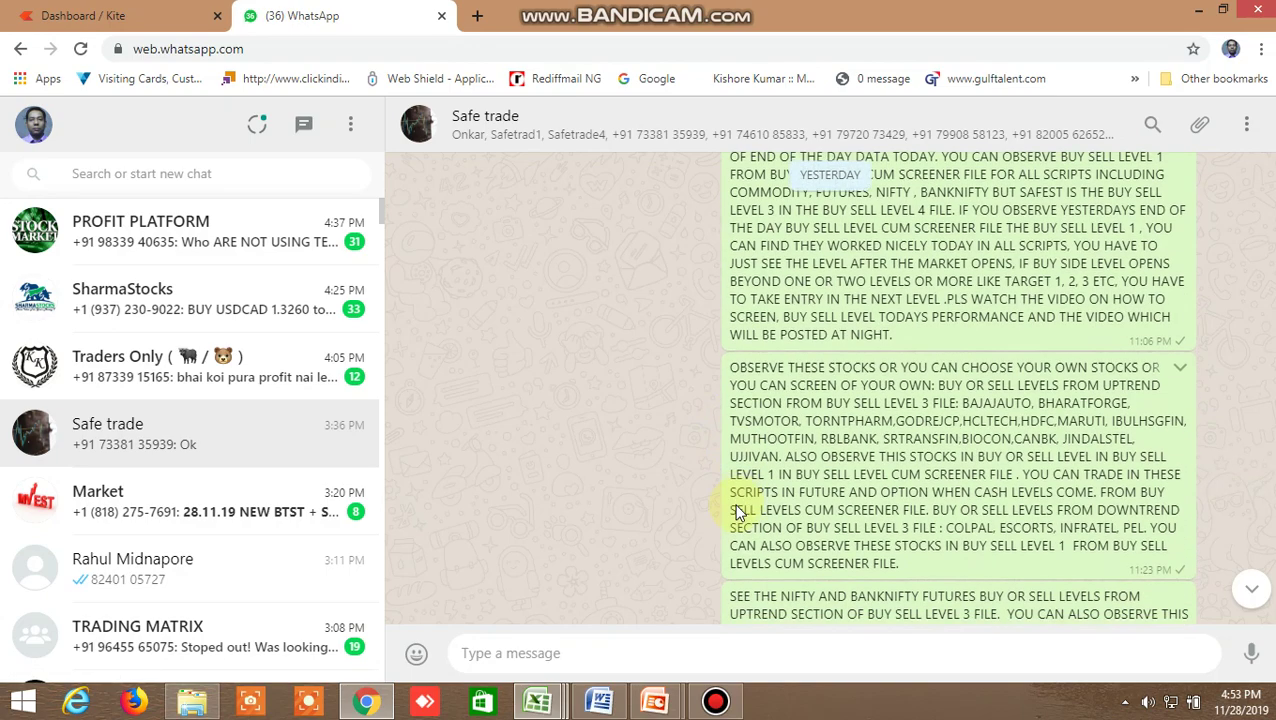
pyautogui.scroll(-3, 738, 512)
pyautogui.scroll(-4, 738, 510)
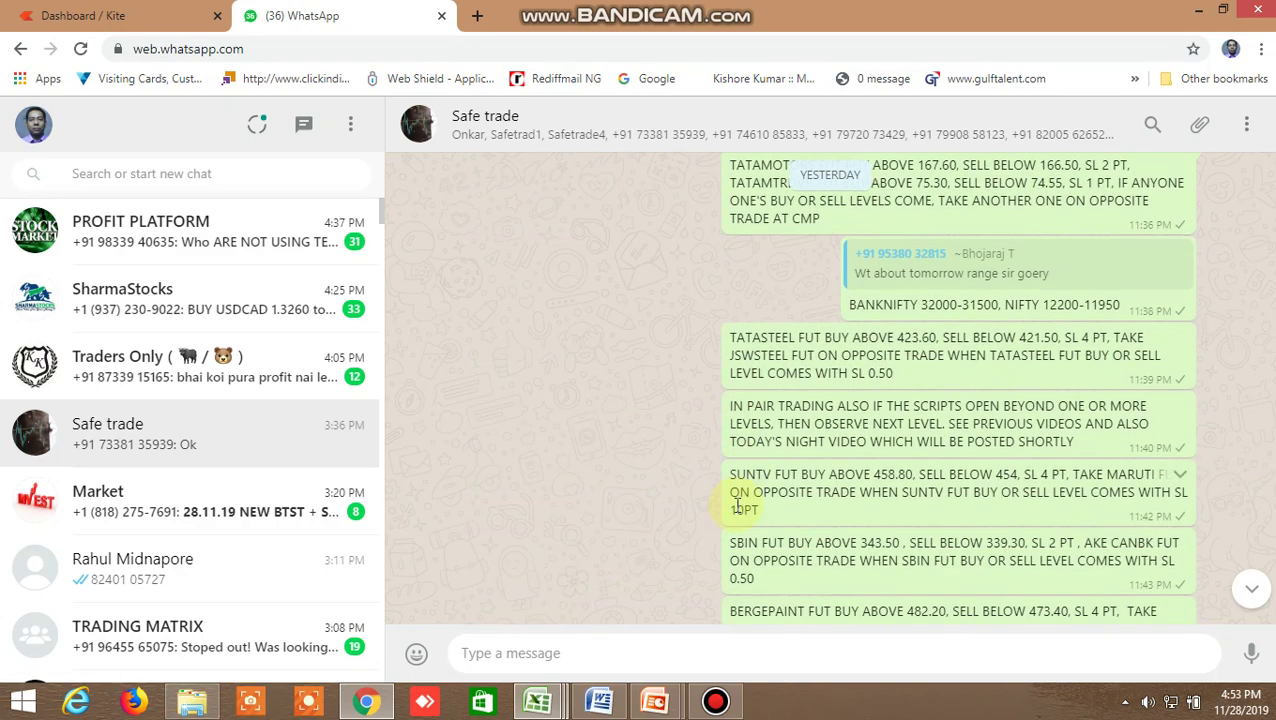
pyautogui.scroll(-1, 670, 379)
pyautogui.scroll(4, 670, 375)
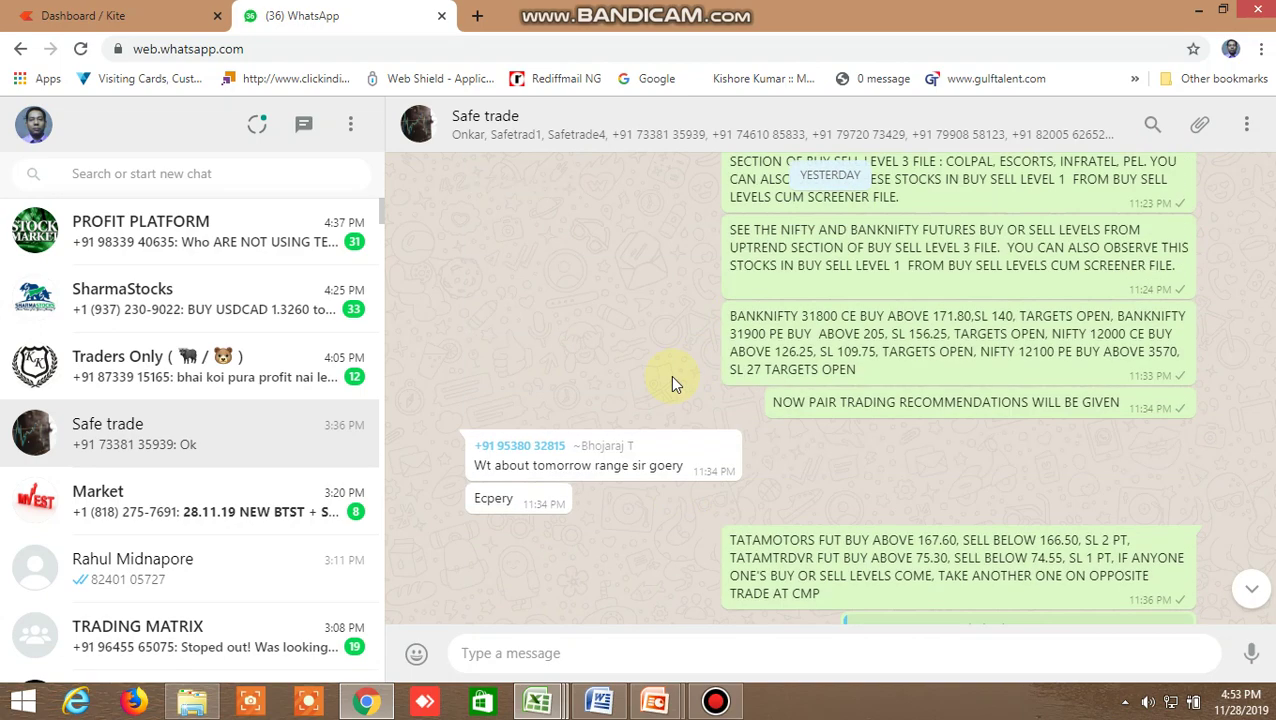
pyautogui.scroll(3, 670, 375)
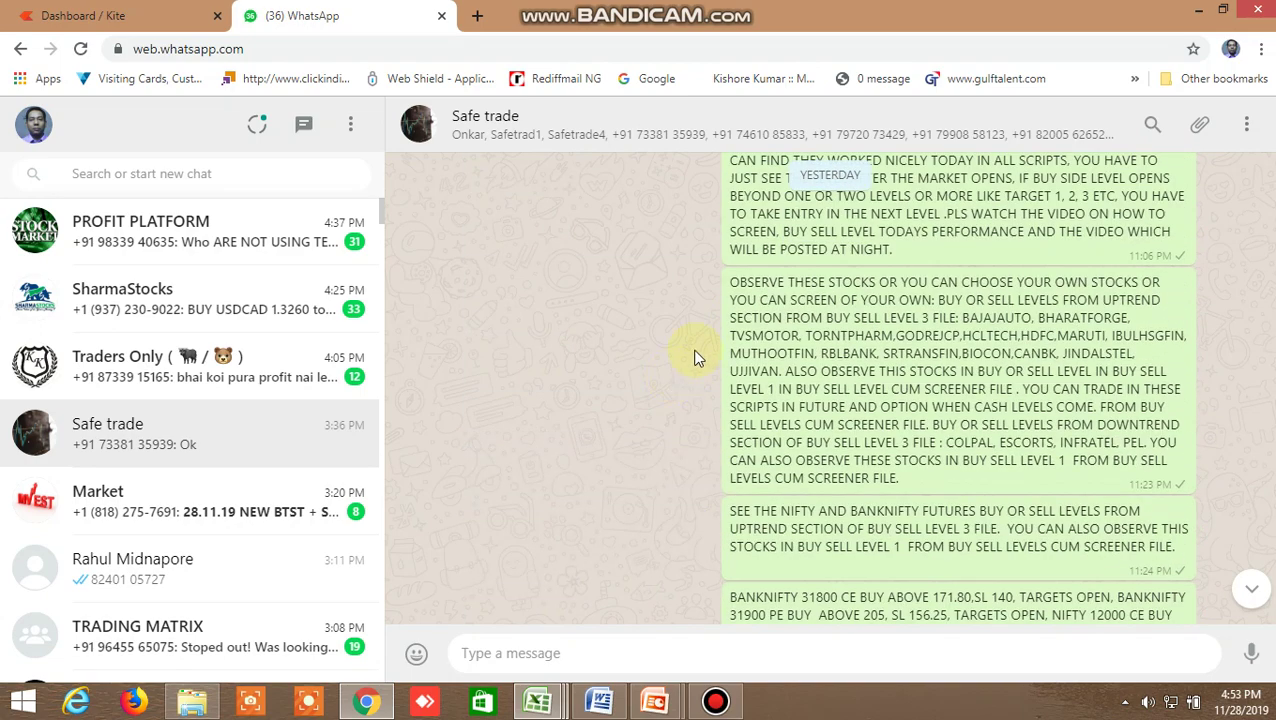
pyautogui.scroll(-5, 657, 390)
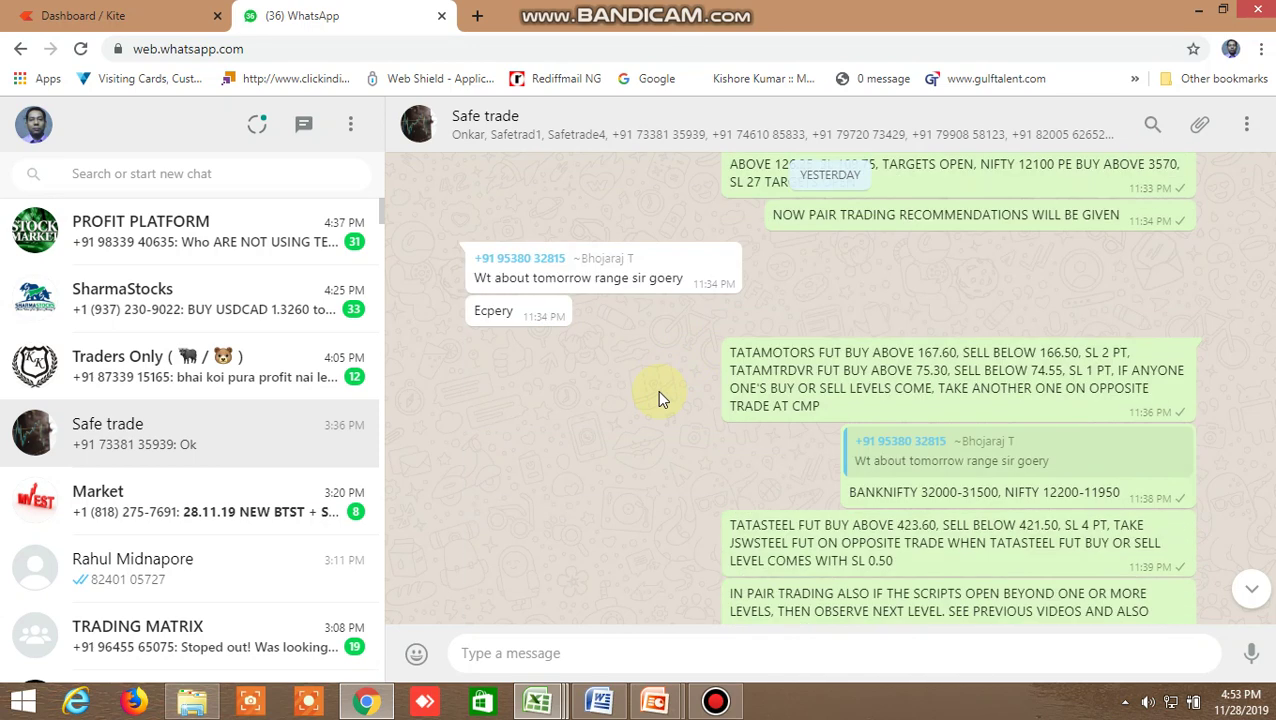
pyautogui.scroll(-4, 657, 390)
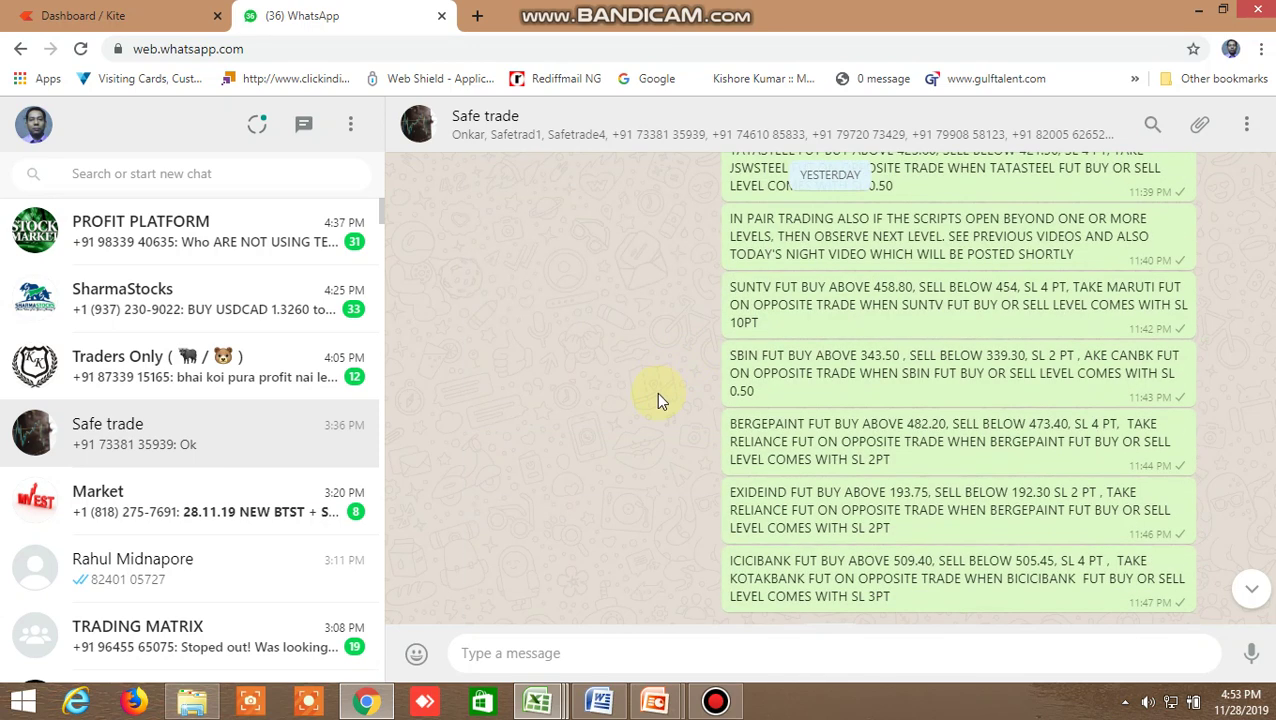
pyautogui.scroll(-2, 657, 398)
pyautogui.scroll(-4, 657, 398)
pyautogui.scroll(-2, 657, 398)
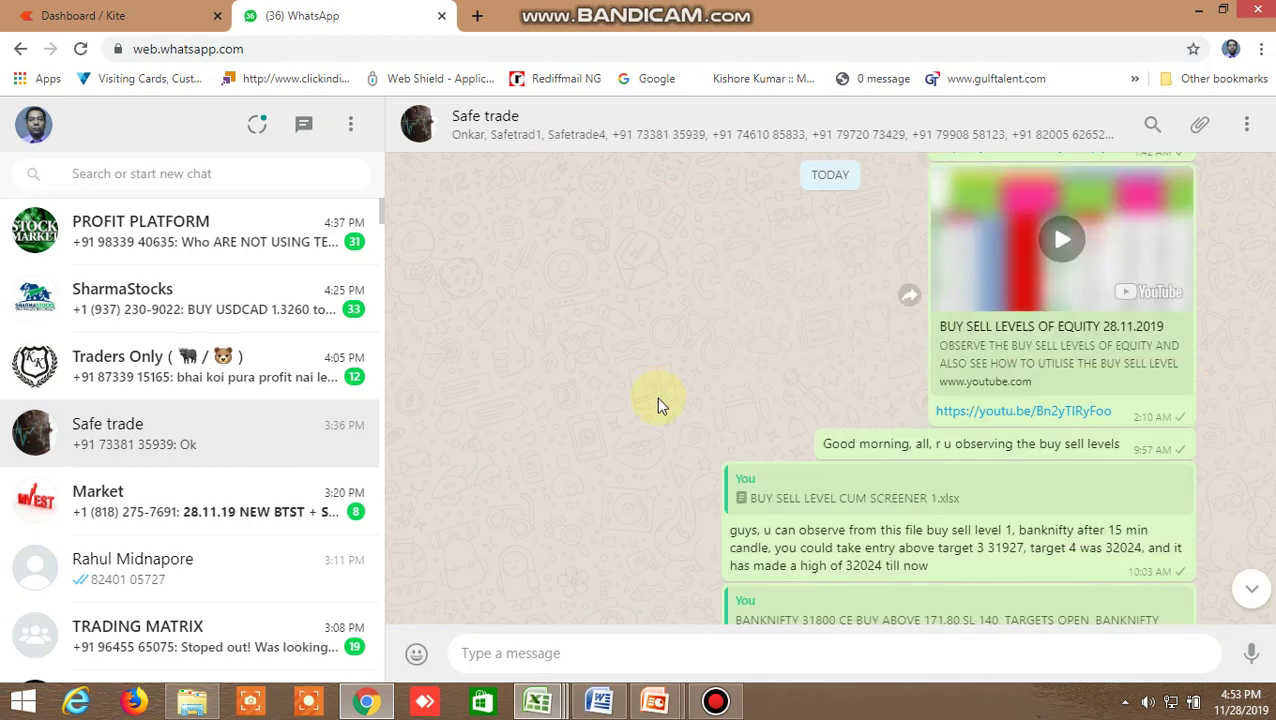
pyautogui.scroll(-5, 656, 397)
pyautogui.scroll(2, 656, 397)
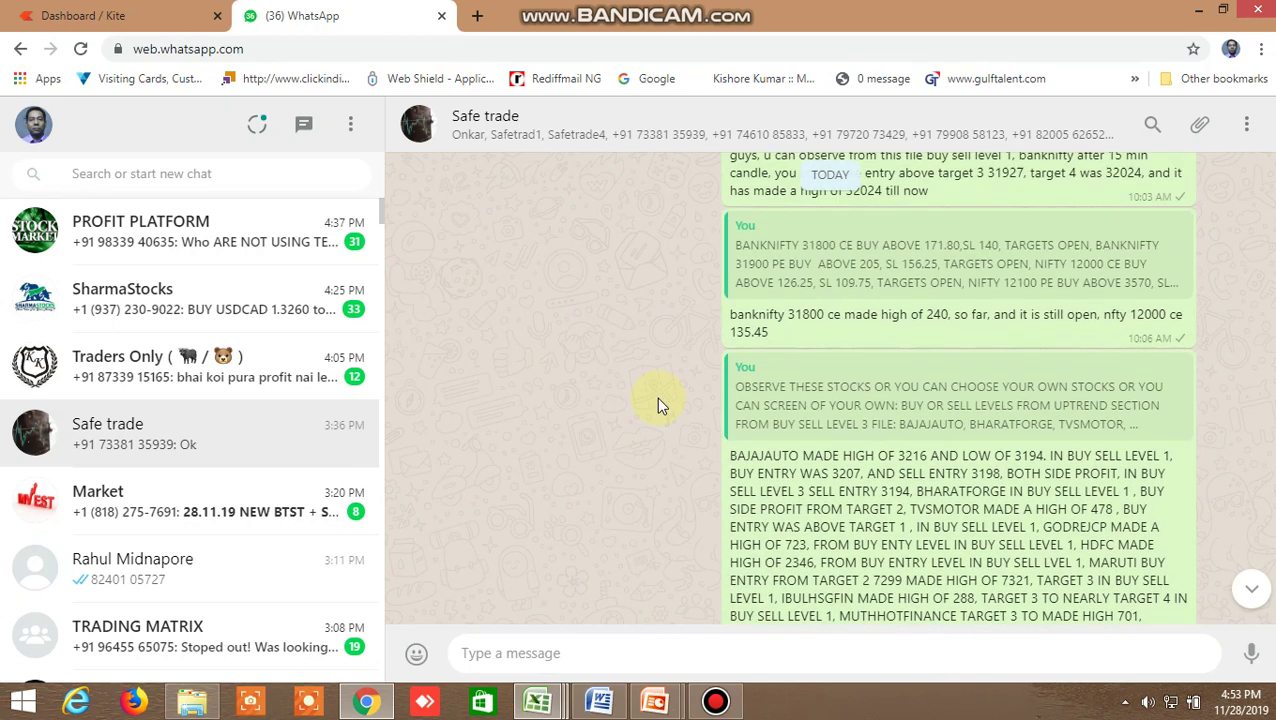
pyautogui.scroll(2, 656, 397)
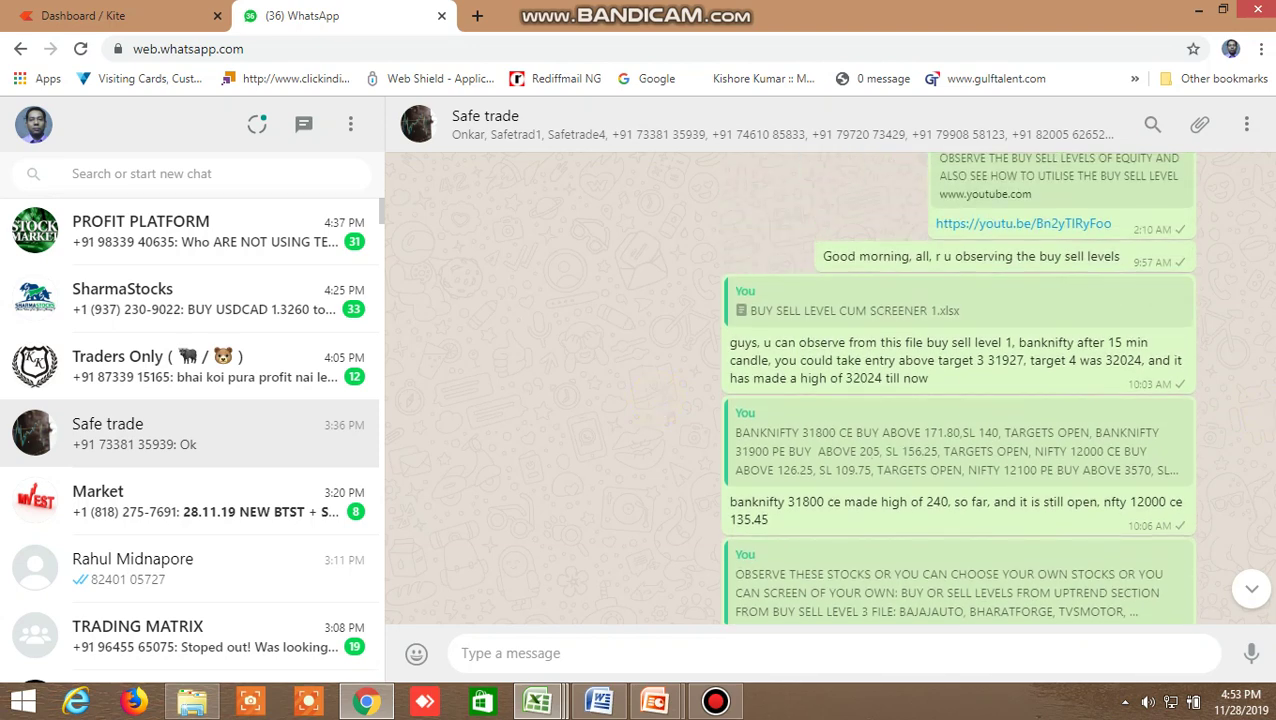
pyautogui.scroll(-4, 830, 388)
pyautogui.scroll(-2, 830, 388)
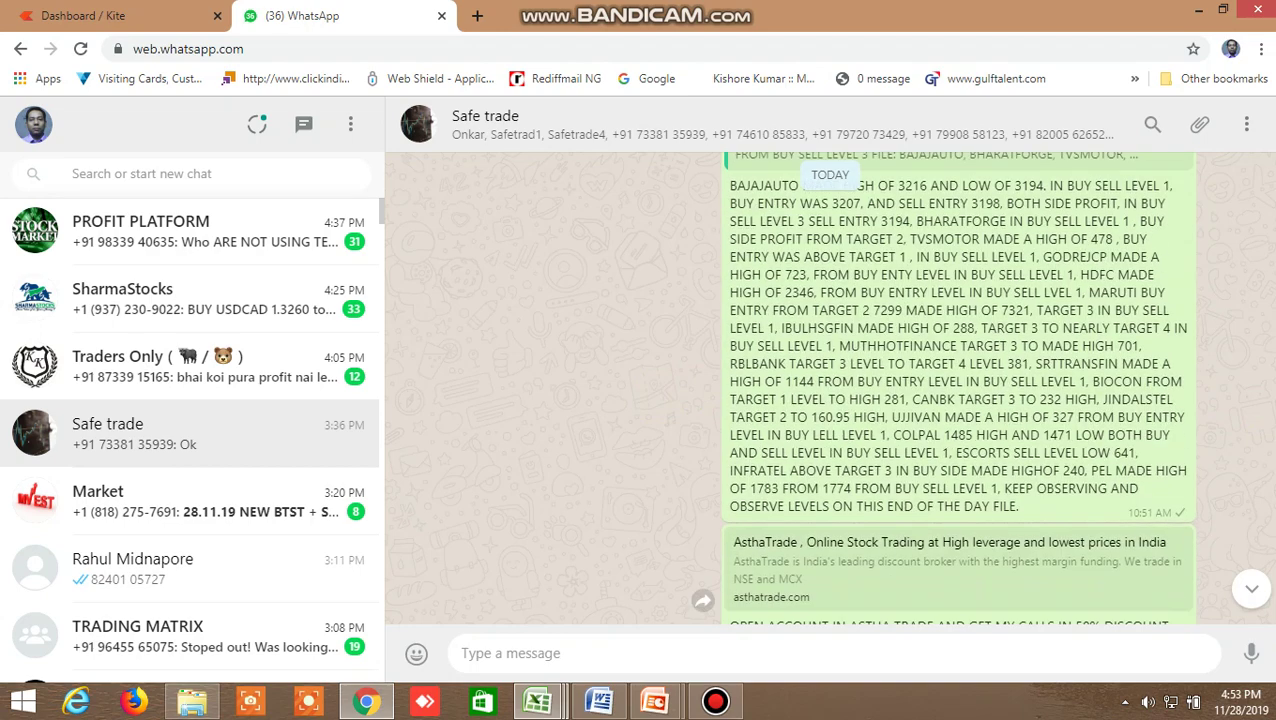
pyautogui.scroll(-1, 830, 388)
pyautogui.scroll(-1, 830, 388)
pyautogui.scroll(-1, 830, 388)
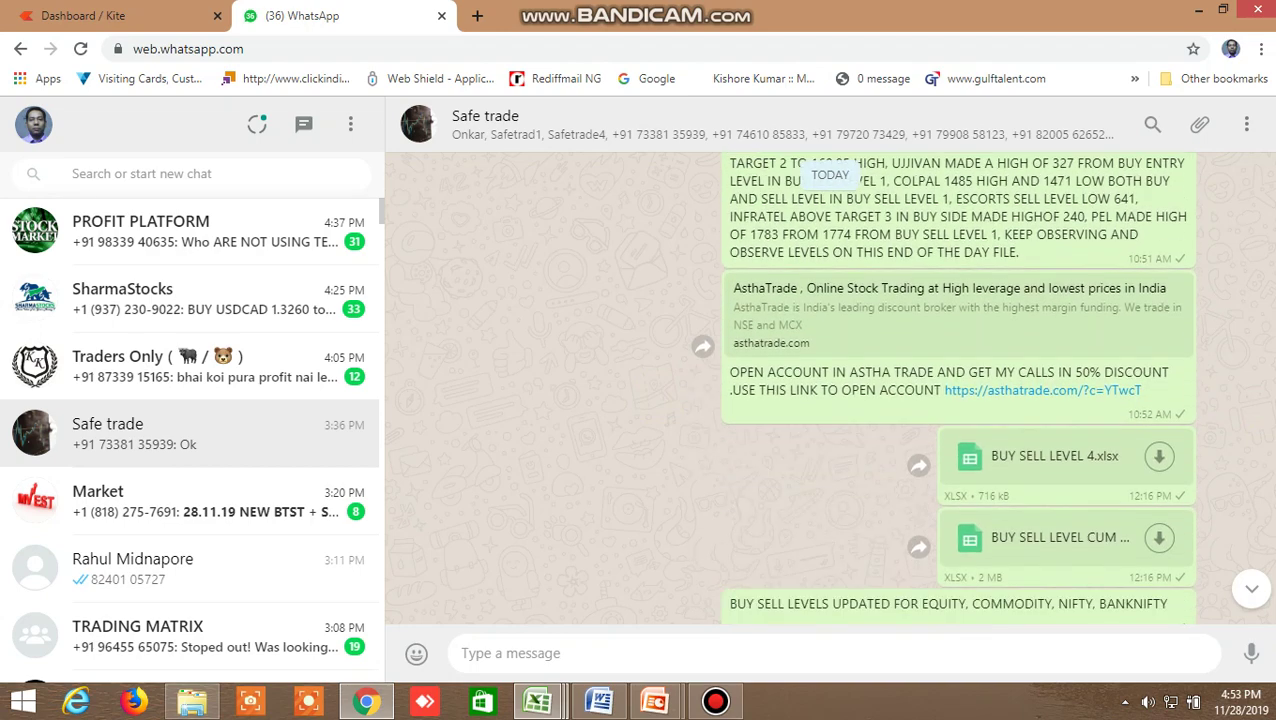
pyautogui.scroll(-2, 830, 388)
pyautogui.scroll(-1, 830, 388)
pyautogui.scroll(-3, 1272, 592)
pyautogui.scroll(-1, 1272, 592)
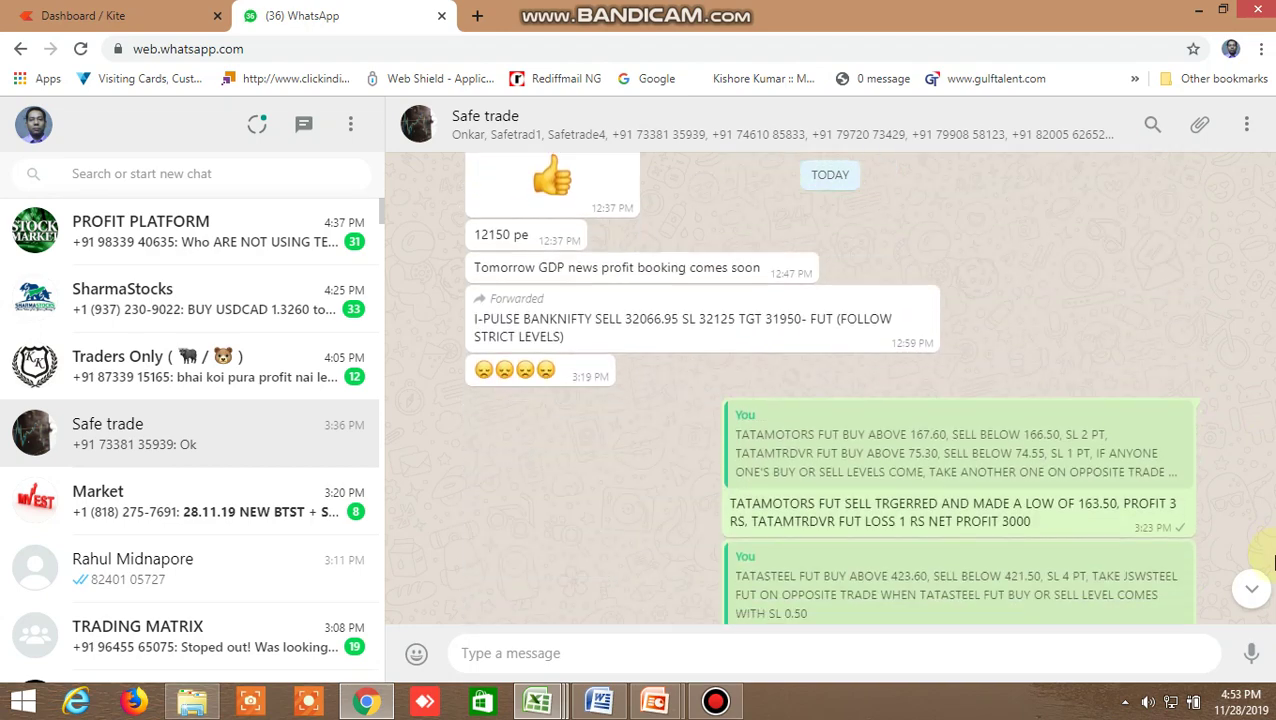
pyautogui.scroll(-2, 1272, 592)
pyautogui.scroll(-2, 1272, 592)
pyautogui.scroll(-1, 1272, 592)
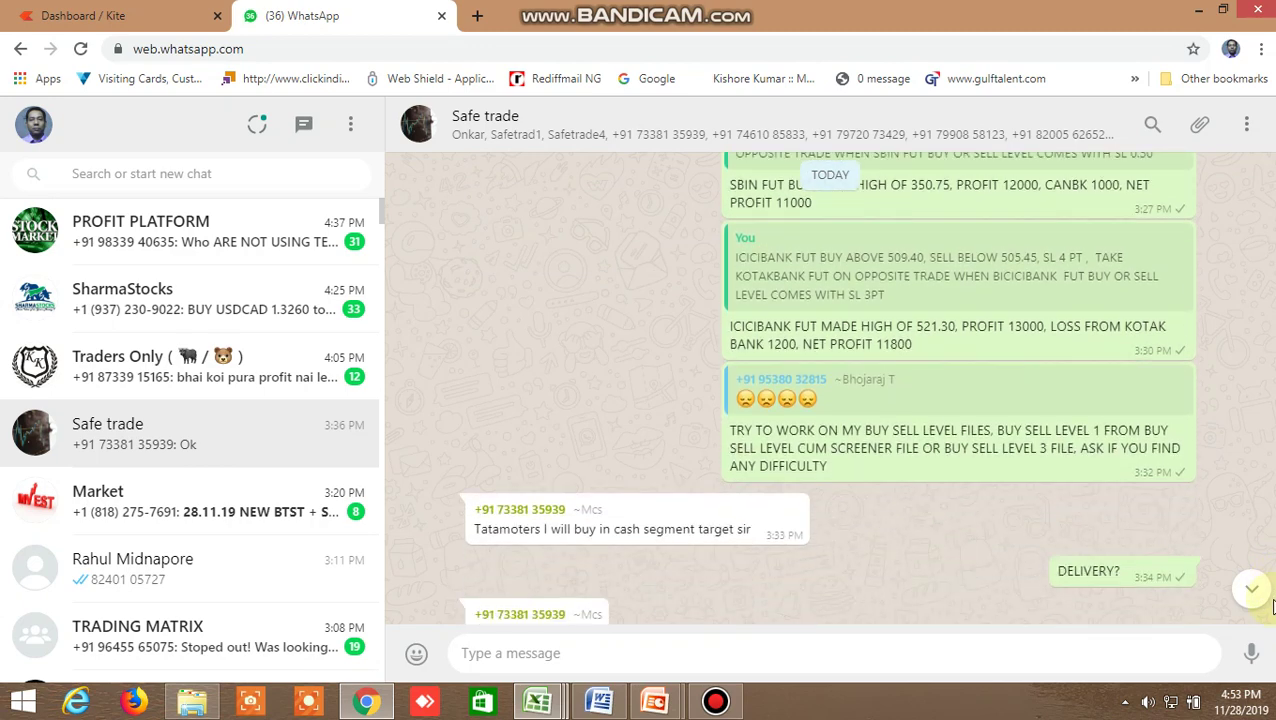
pyautogui.scroll(-2, 1272, 592)
pyautogui.scroll(-1, 1270, 610)
pyautogui.scroll(5, 1245, 512)
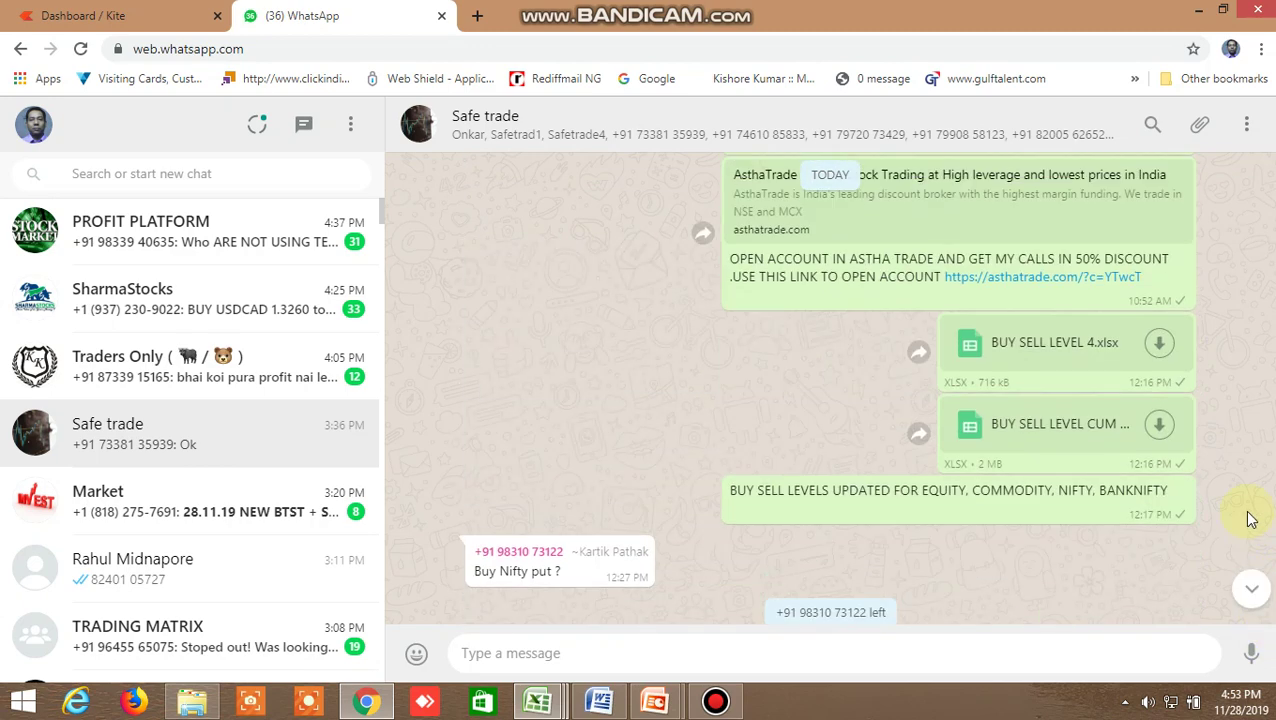
pyautogui.scroll(3, 1245, 492)
pyautogui.scroll(2, 1245, 484)
pyautogui.scroll(1, 1245, 484)
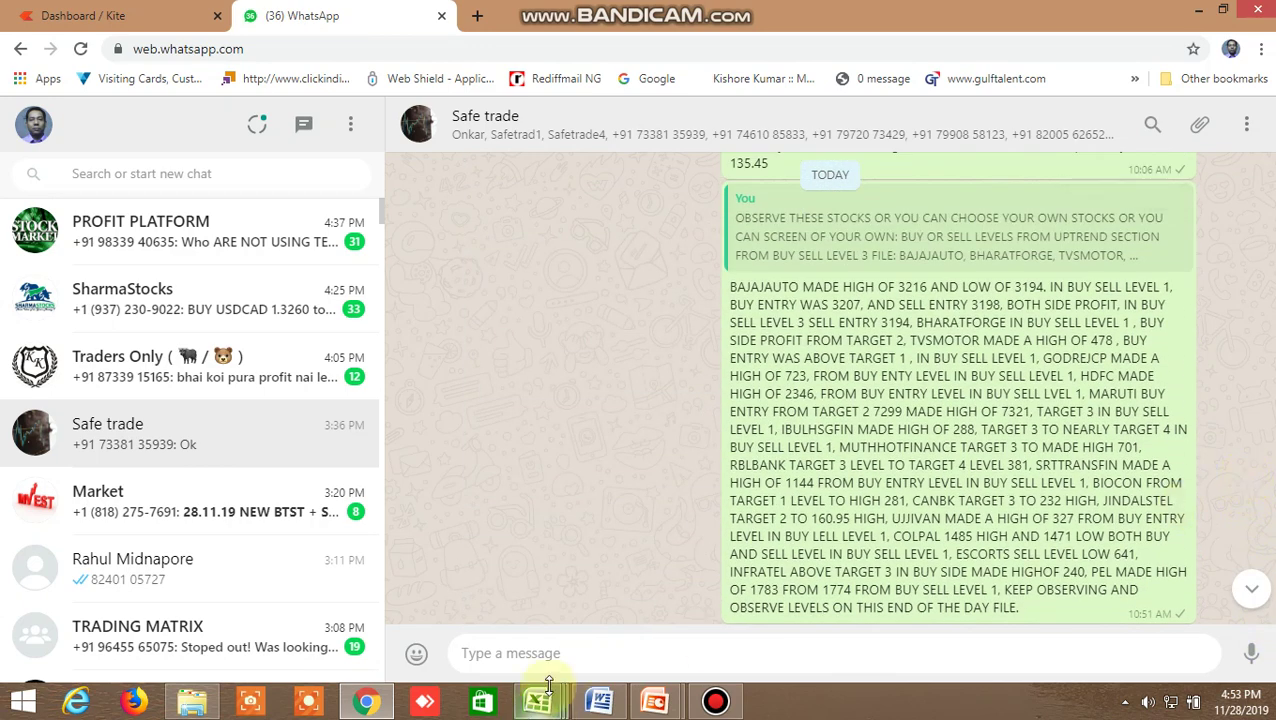
# - Return to the BUY SELL LEVEL sheet's top rows and select DG16, BAJAJ-AUTO's High of 3,216.75
pyautogui.moveTo(540, 700)
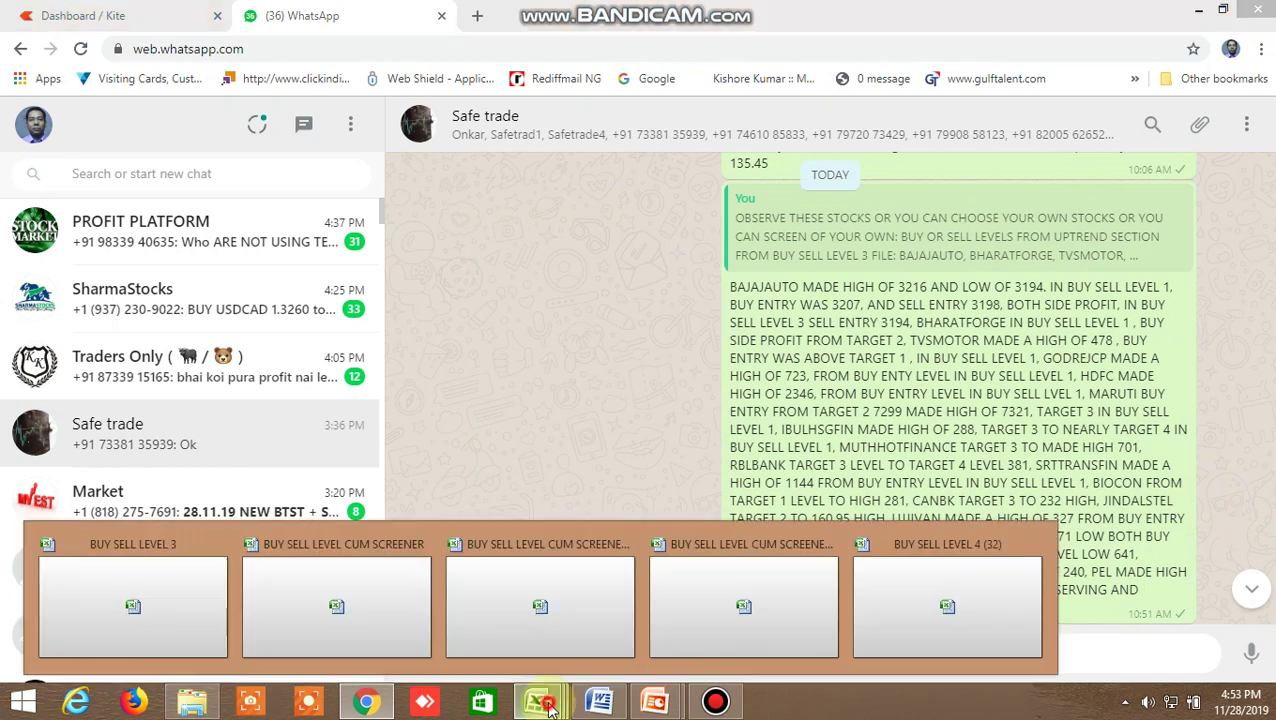
pyautogui.click(965, 610)
pyautogui.scroll(6, 856, 480)
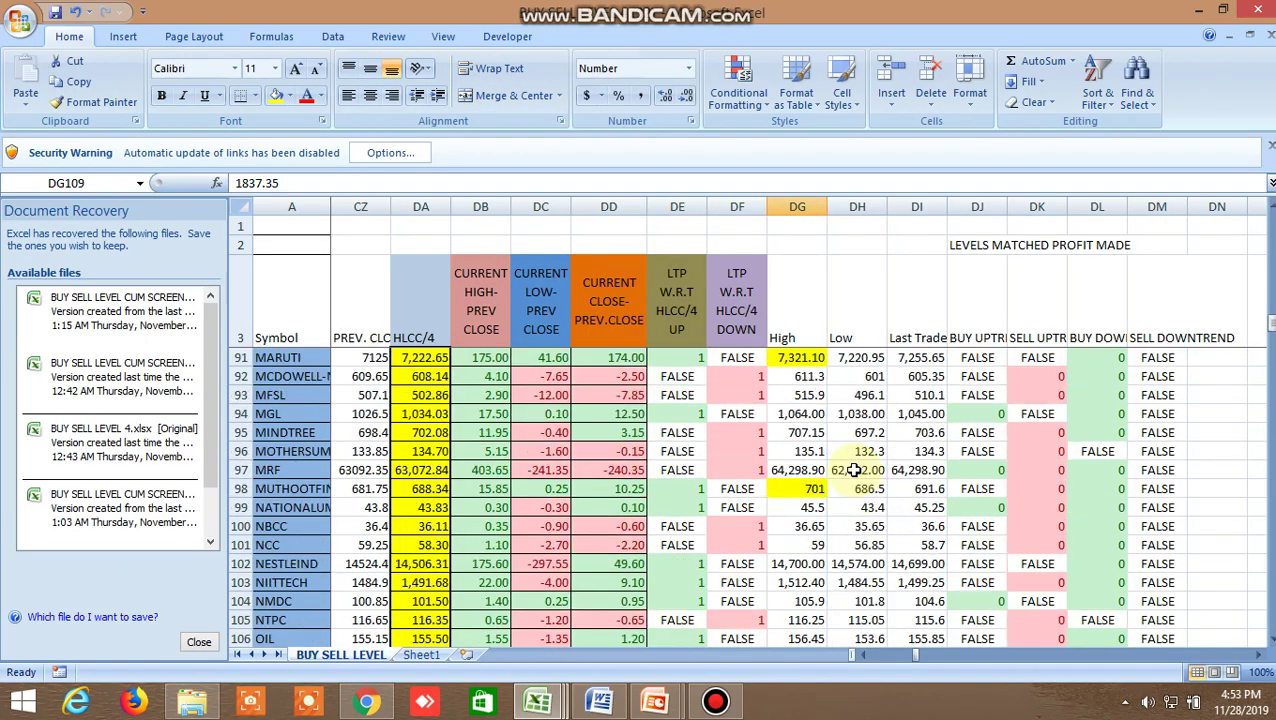
pyautogui.scroll(5, 850, 430)
pyautogui.scroll(12, 854, 410)
pyautogui.scroll(8, 860, 422)
pyautogui.scroll(3, 860, 422)
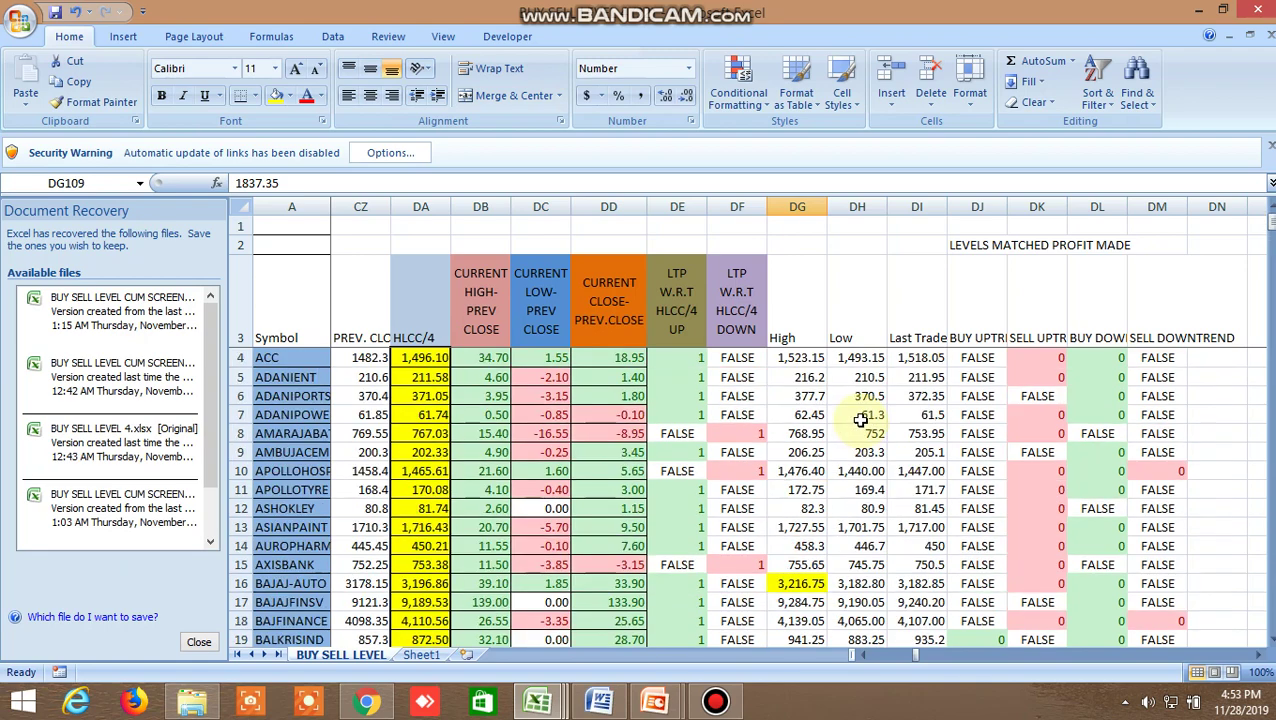
pyautogui.scroll(-1, 826, 450)
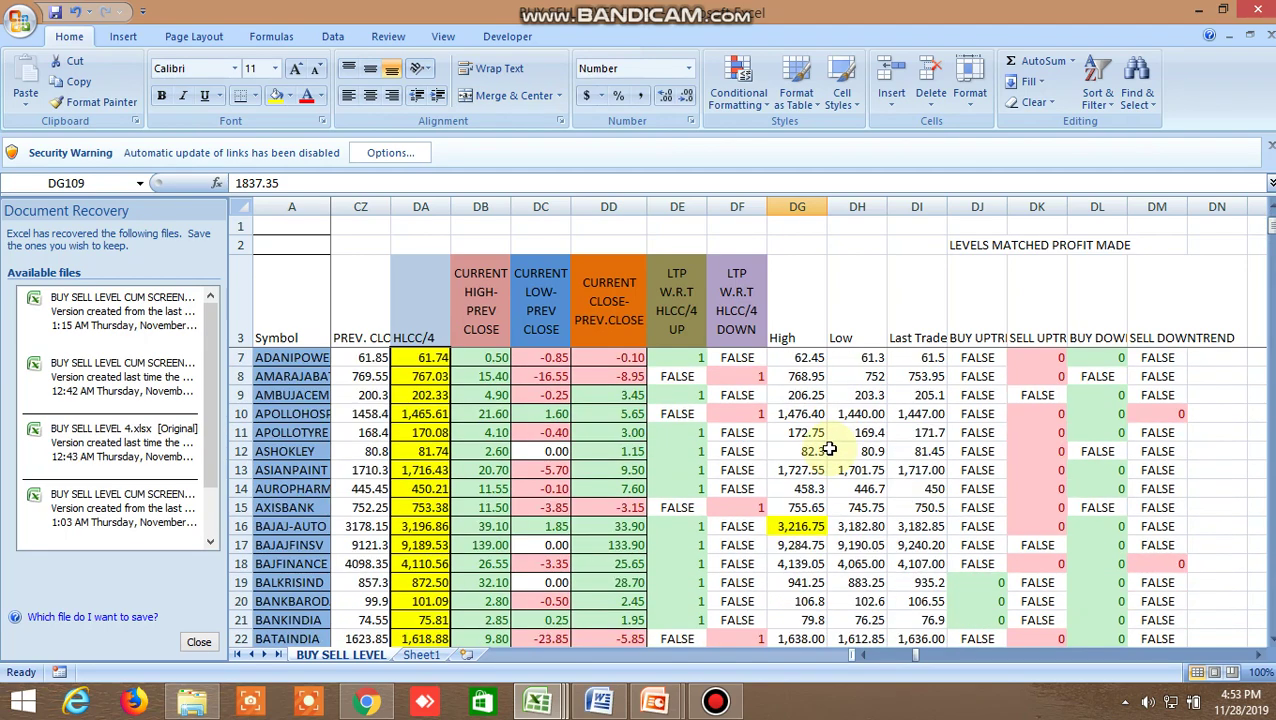
pyautogui.click(803, 529)
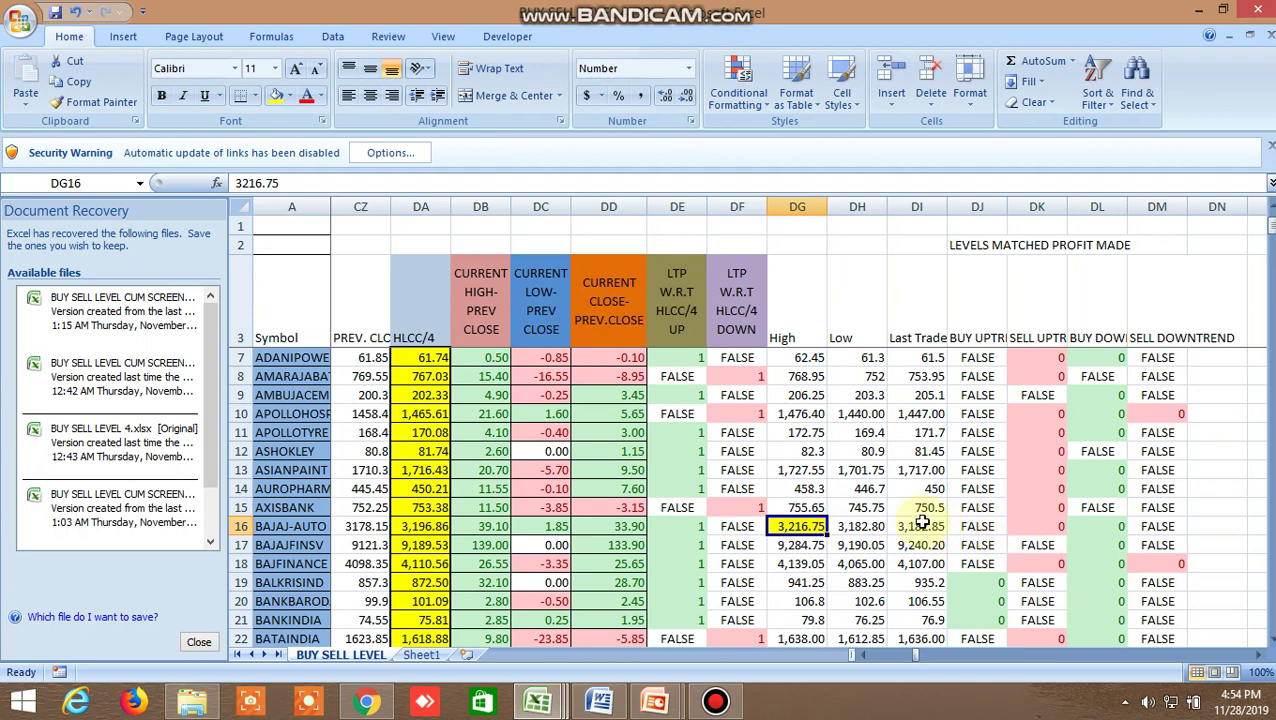
# - Inspect the row 2 LEVELS MATCHED PROFIT MADE heading cells up to where the headings end
pyautogui.click(810, 243)
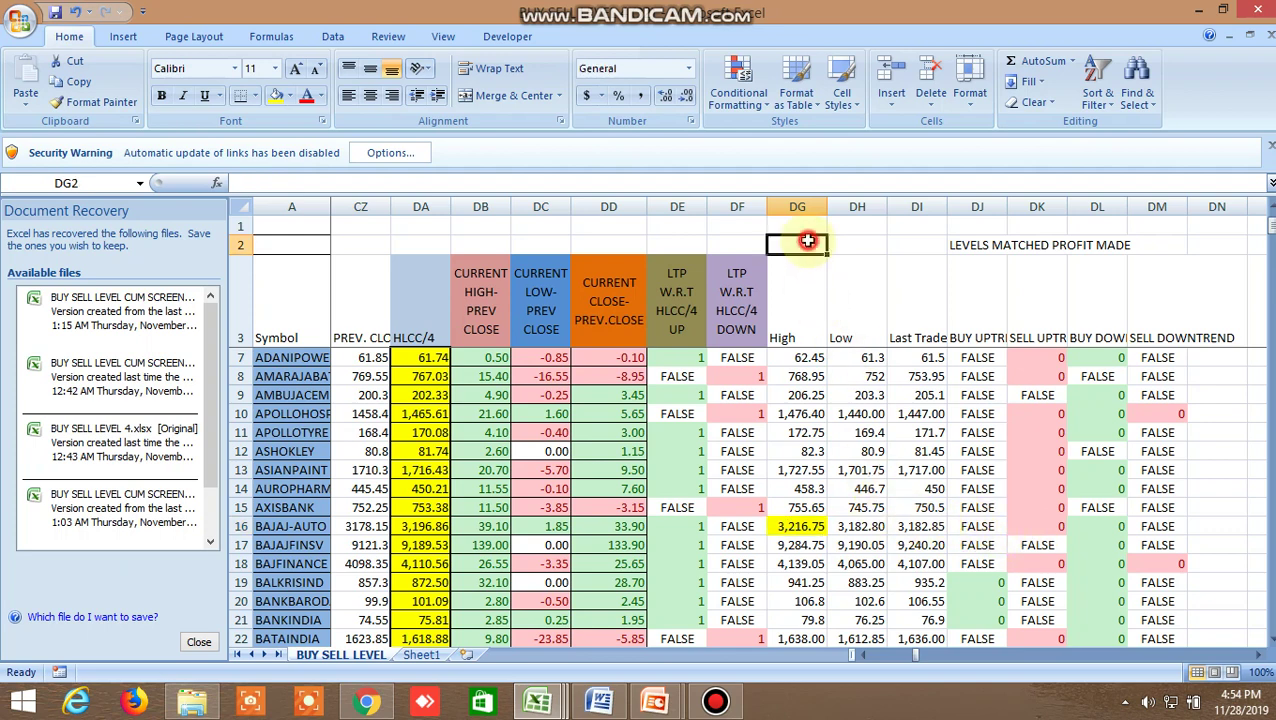
pyautogui.click(857, 266)
pyautogui.click(905, 278)
pyautogui.click(992, 243)
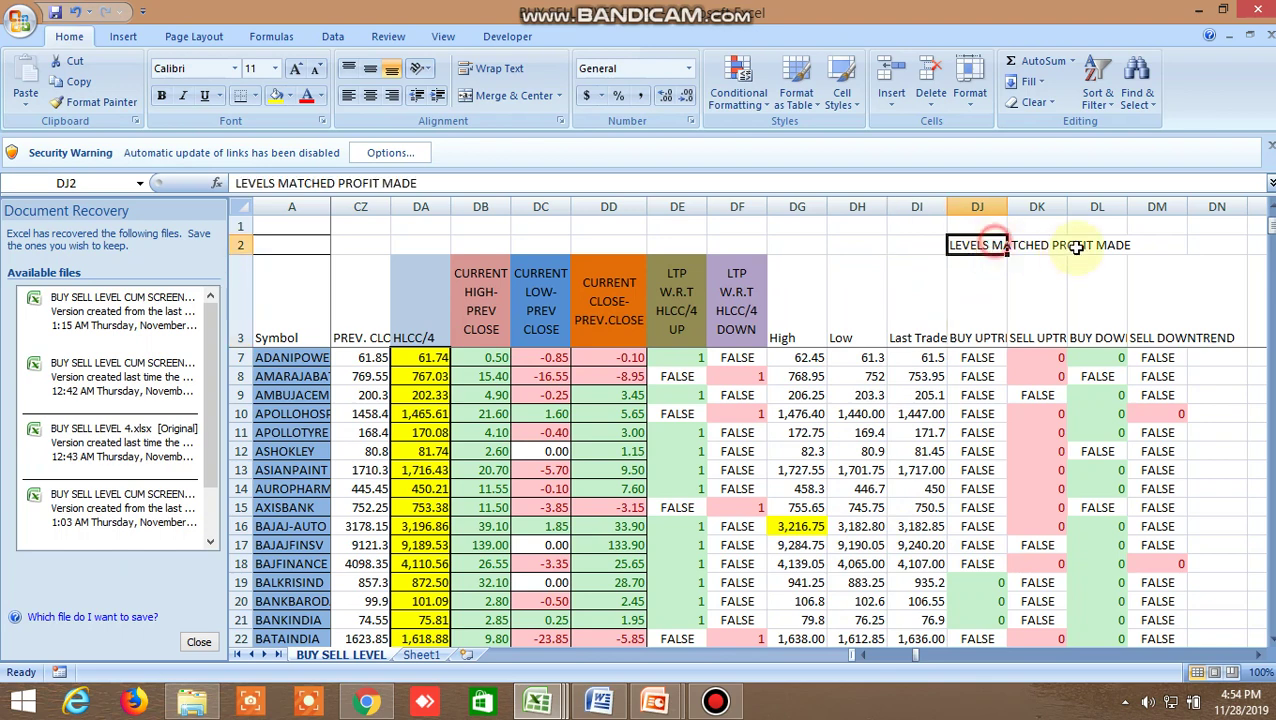
pyautogui.click(1135, 243)
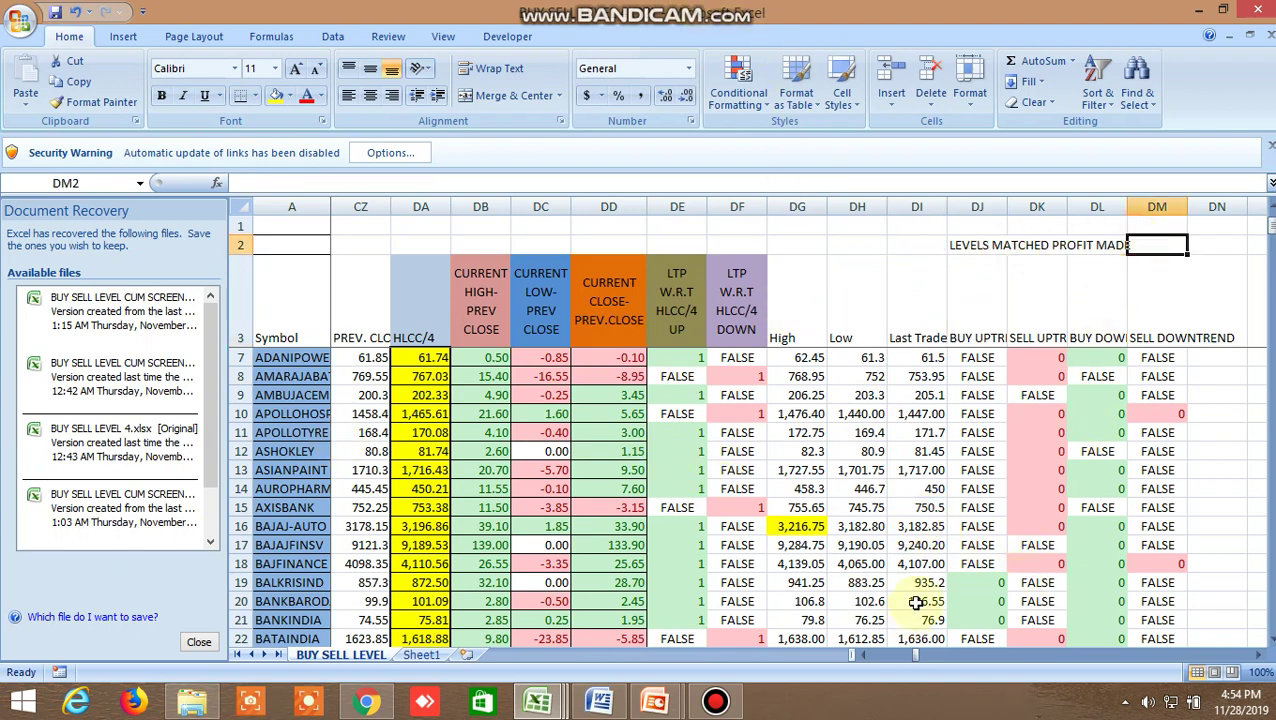
# - Check DG16, DK16 and the buy-uptrend formula =IF(DG16>F16,0) in DJ16, then scroll left to the level columns
pyautogui.click(805, 524)
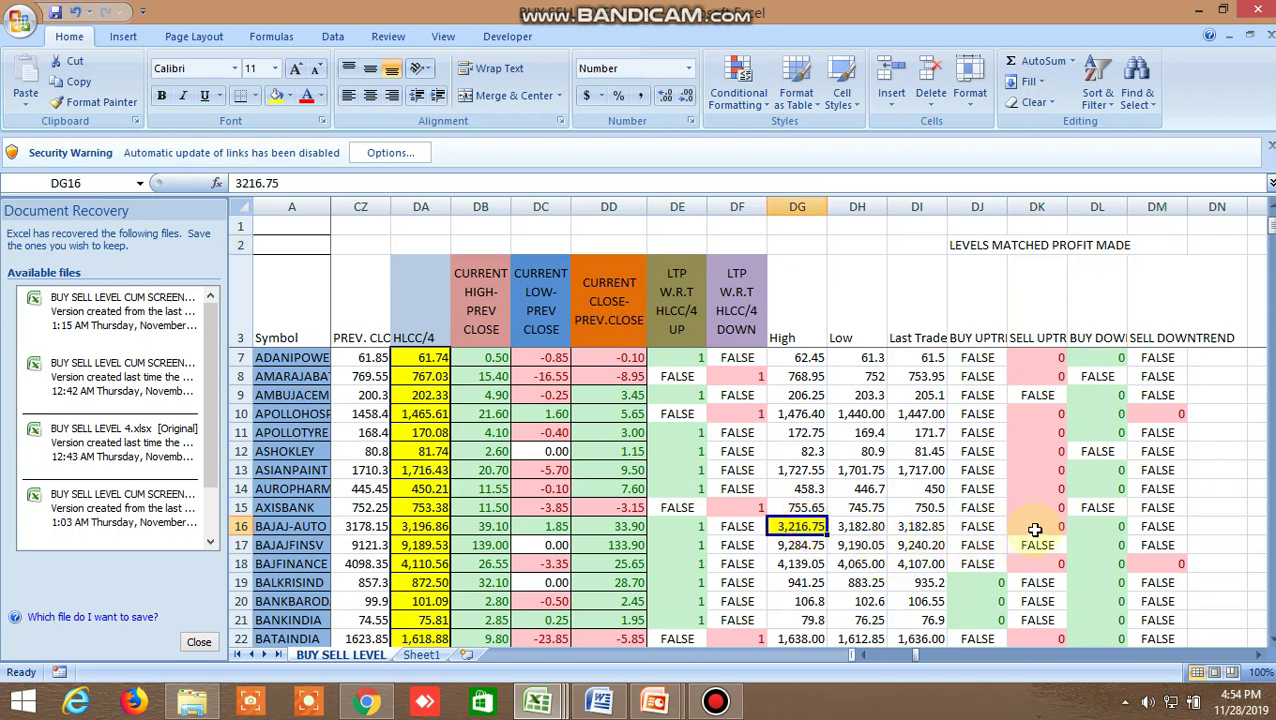
pyautogui.click(1035, 530)
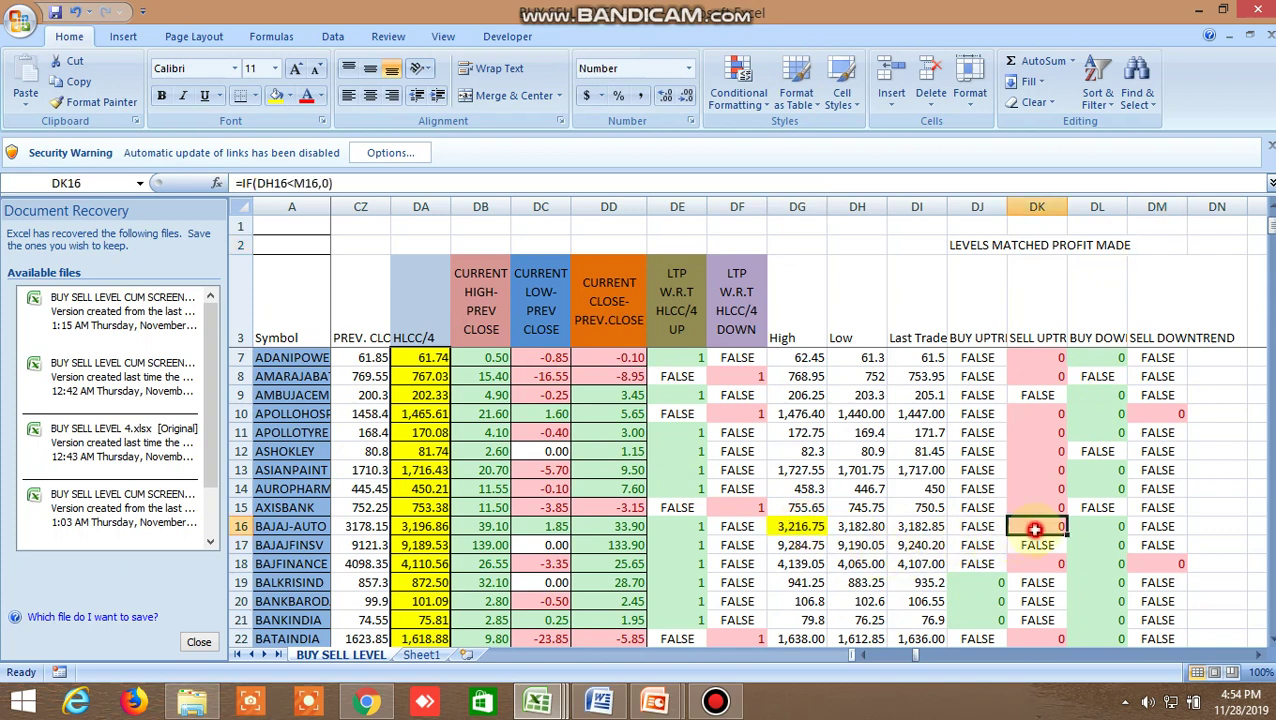
pyautogui.click(982, 524)
pyautogui.moveTo(912, 653); pyautogui.dragTo(863, 656)
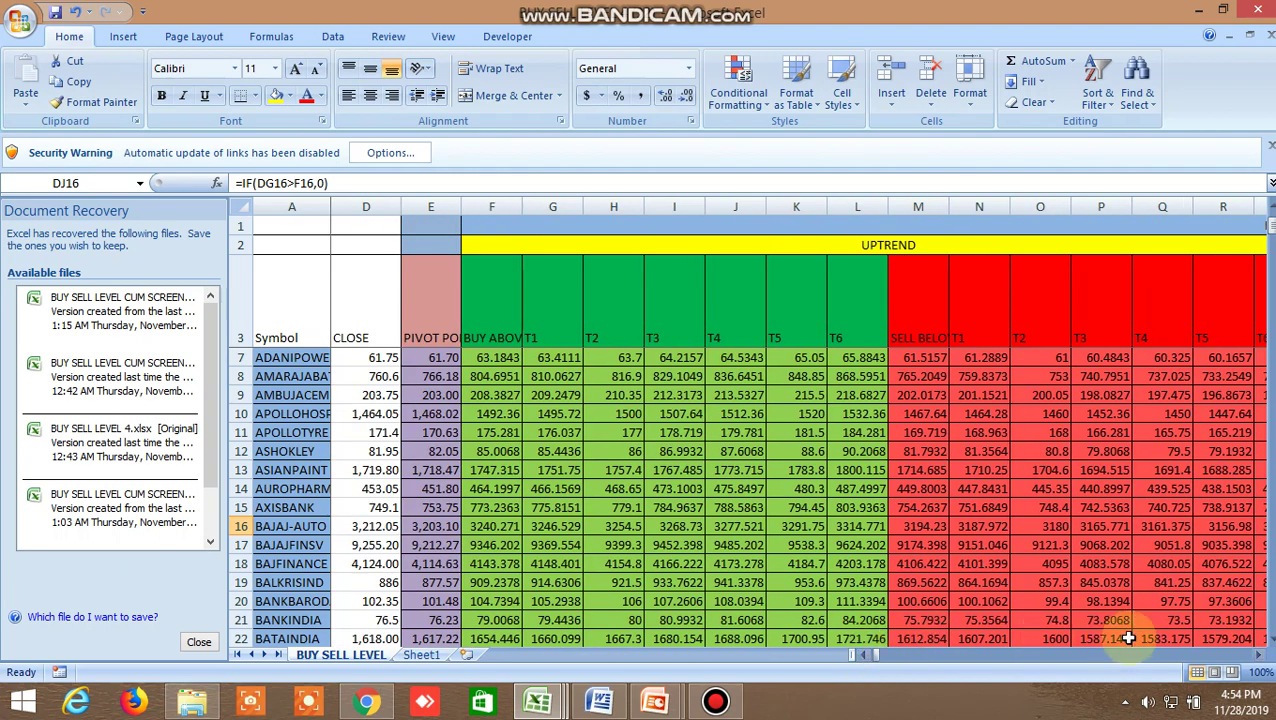
# - Find BAJAJ-AUTO's uptrend sell-below level 3194.2295 in M16, then scroll right to columns CZ–DN
pyautogui.click(1263, 657)
pyautogui.click(1263, 657)
pyautogui.click(1263, 657)
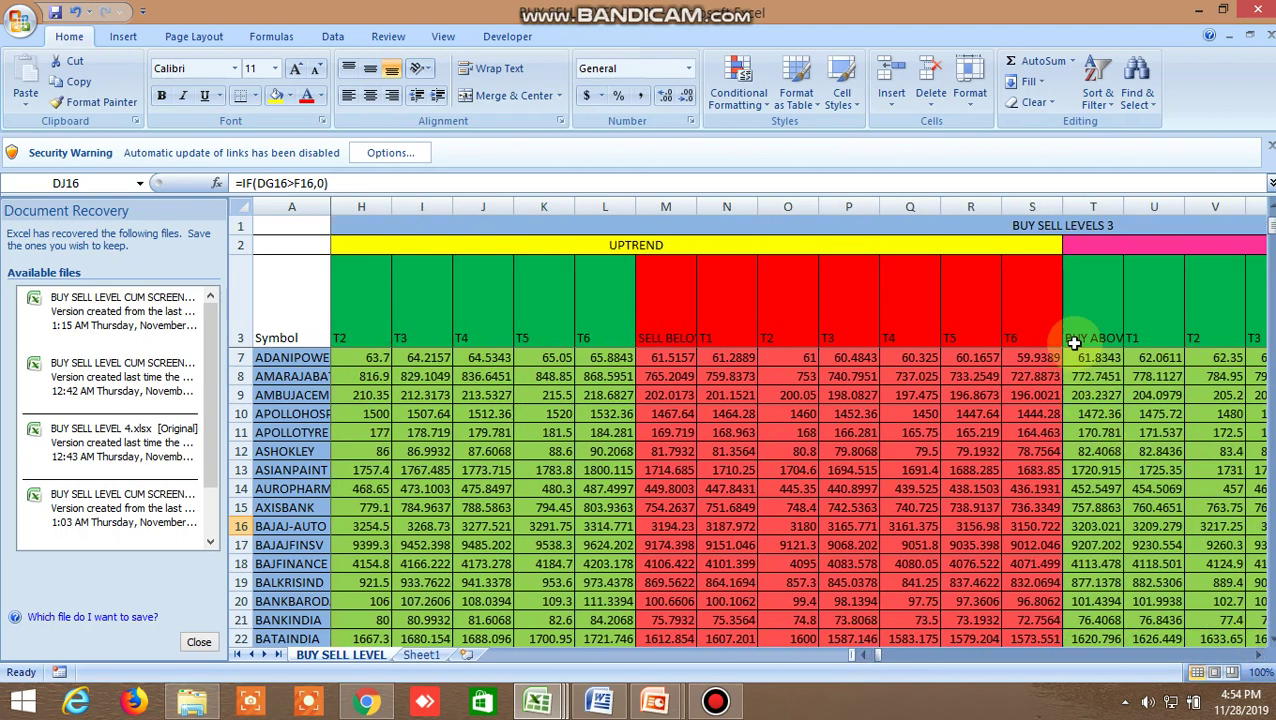
pyautogui.click(1072, 224)
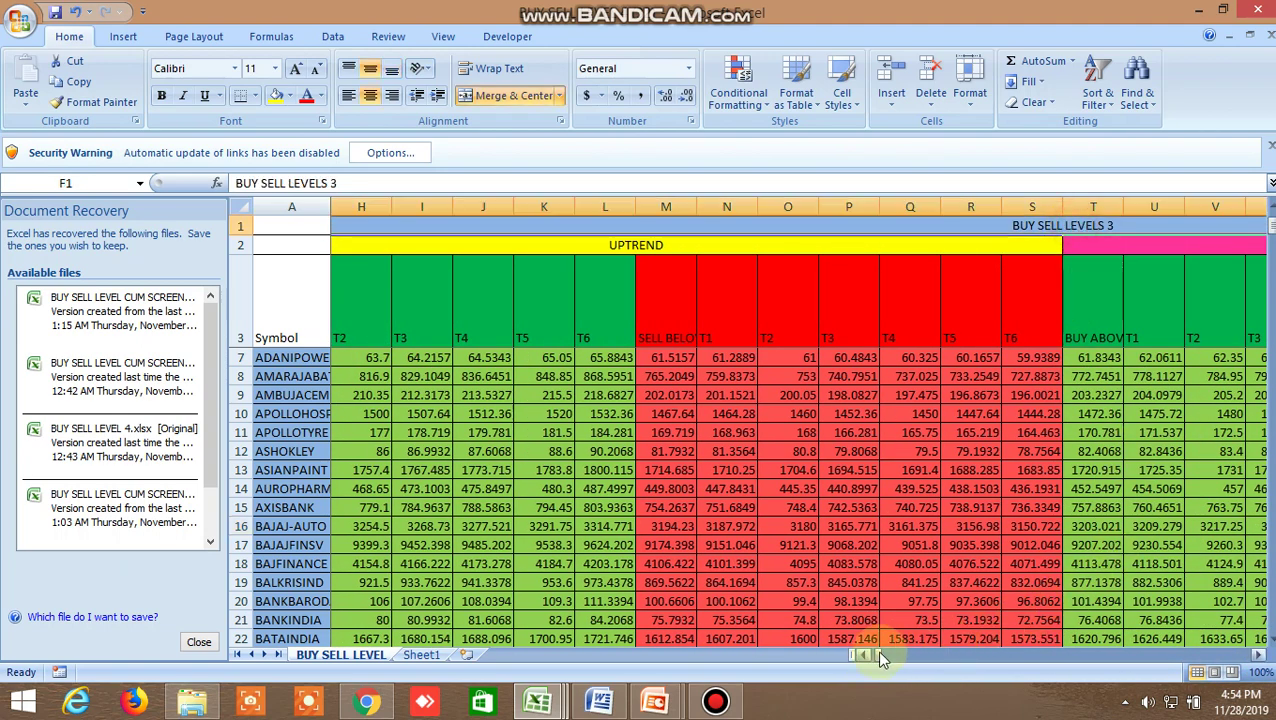
pyautogui.moveTo(877, 656); pyautogui.dragTo(868, 656)
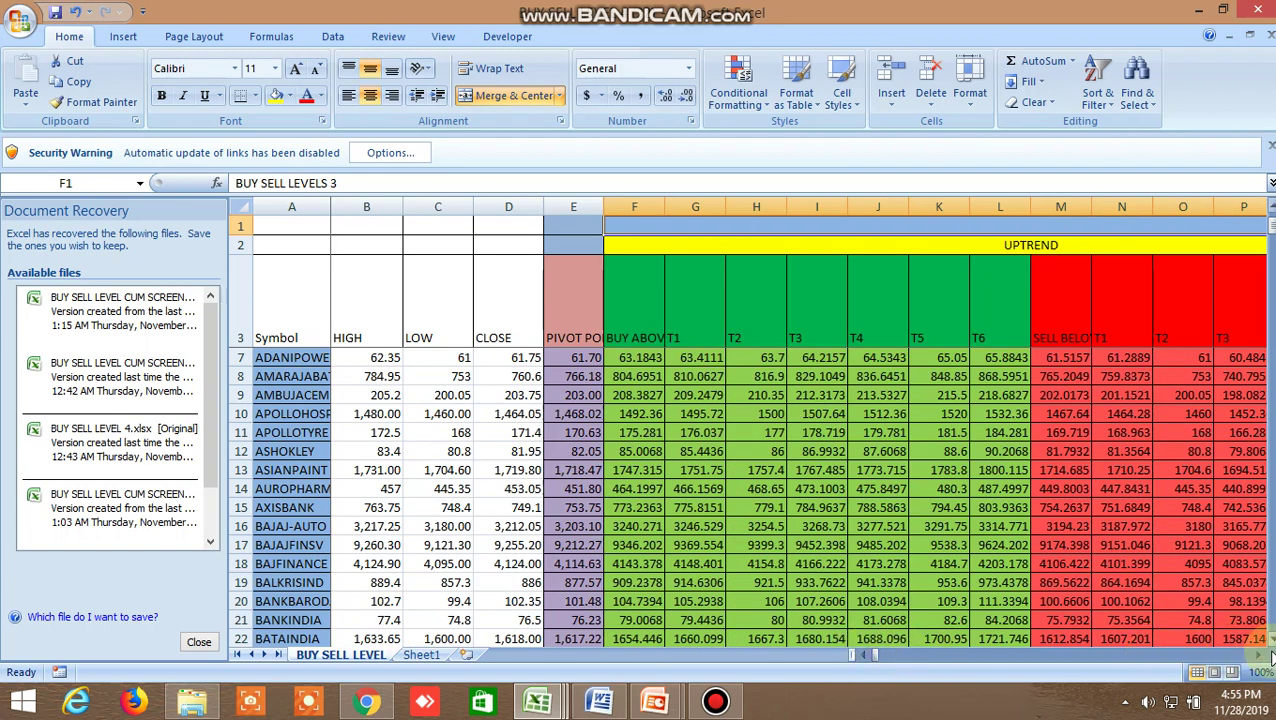
pyautogui.click(1259, 655)
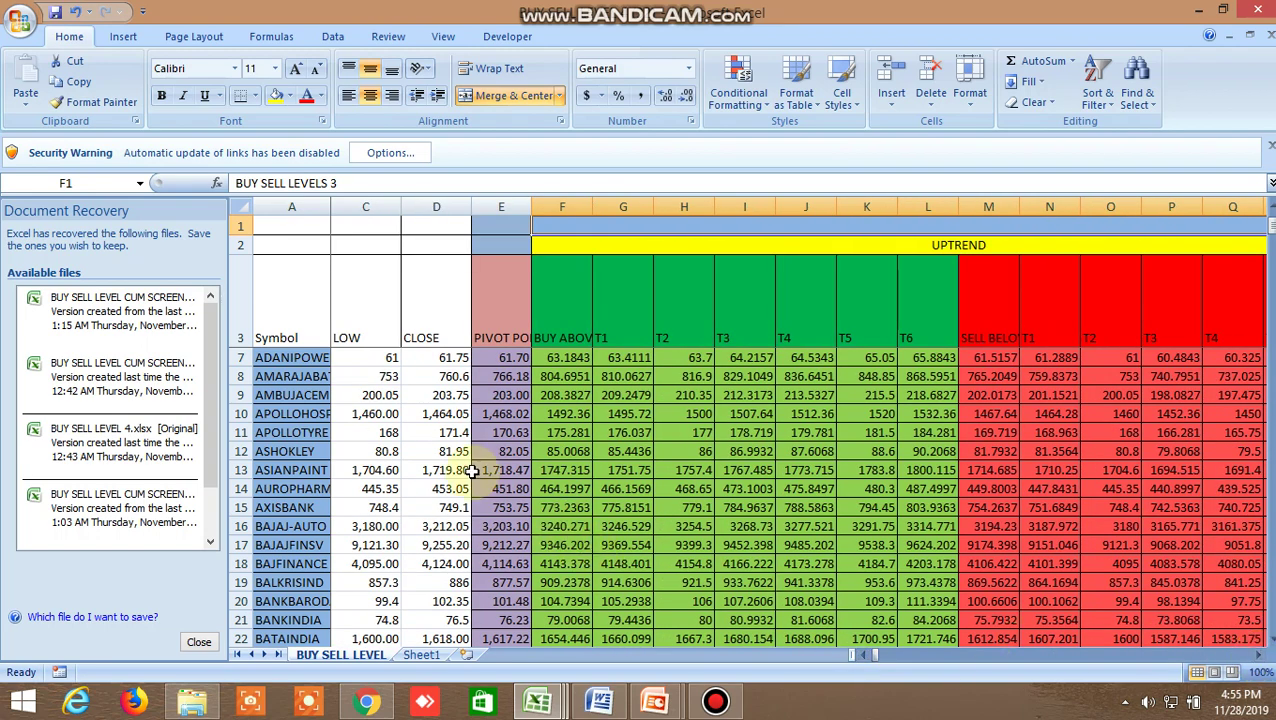
pyautogui.click(1000, 530)
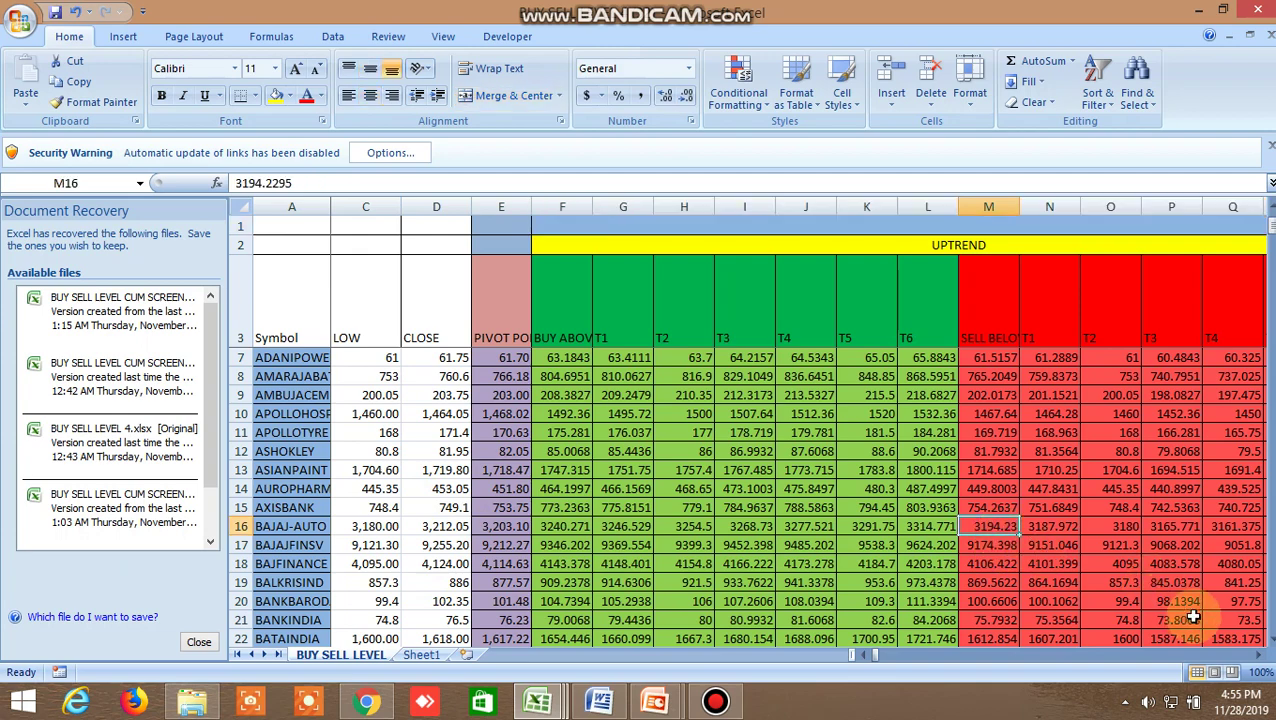
pyautogui.click(1260, 655)
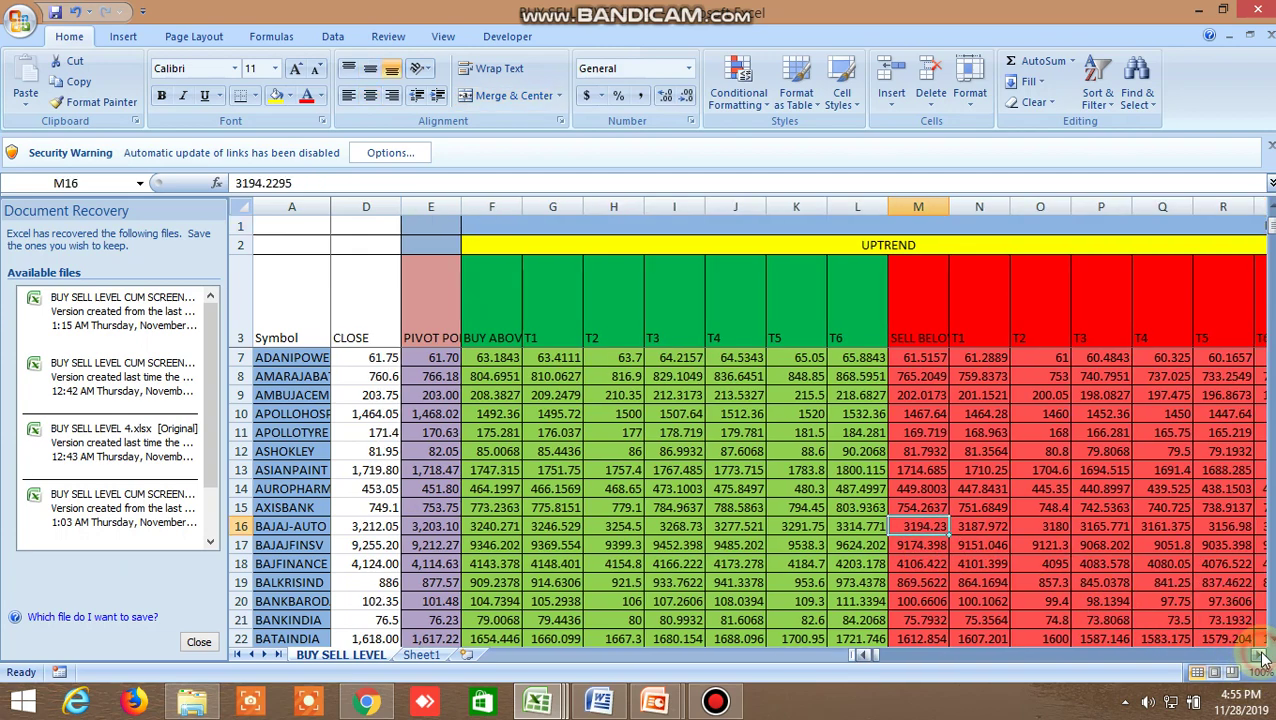
pyautogui.moveTo(1260, 655); pyautogui.dragTo(1262, 658)
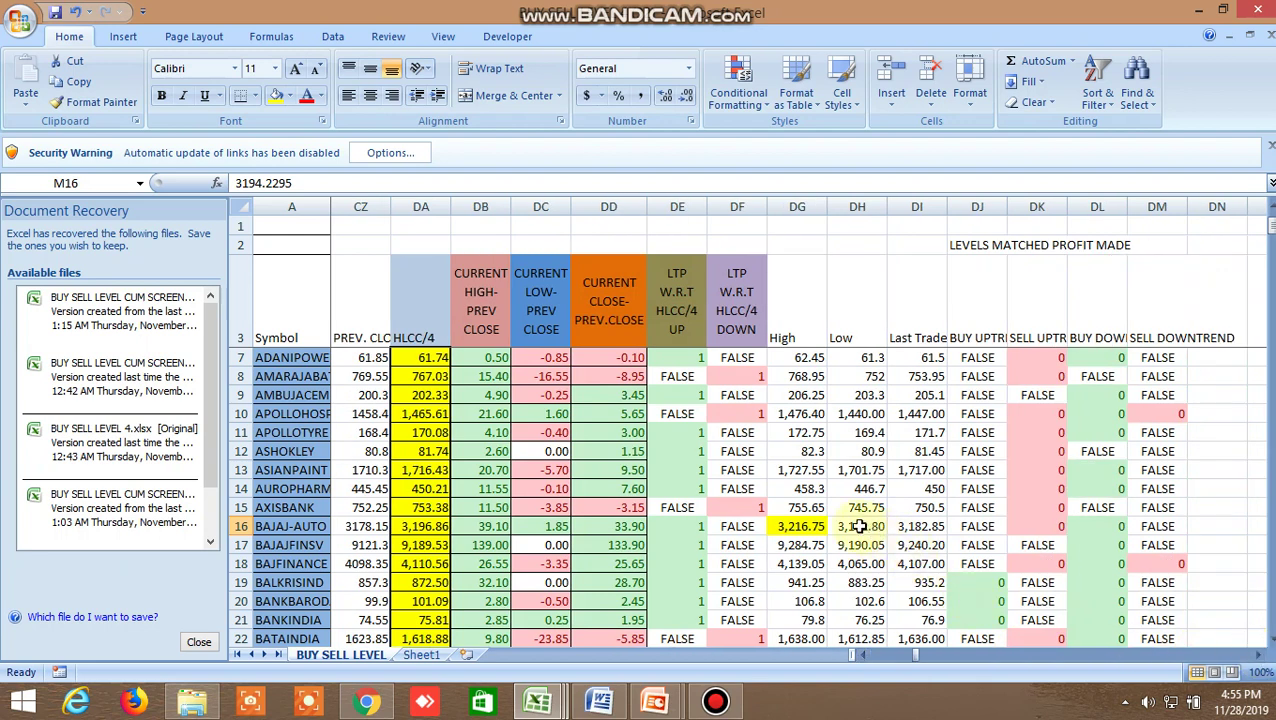
# - Check BAJAJ-AUTO's Low 3182.80 and match formulas like =IF(DH16<M16,0), then scroll back to columns G–U
pyautogui.click(859, 526)
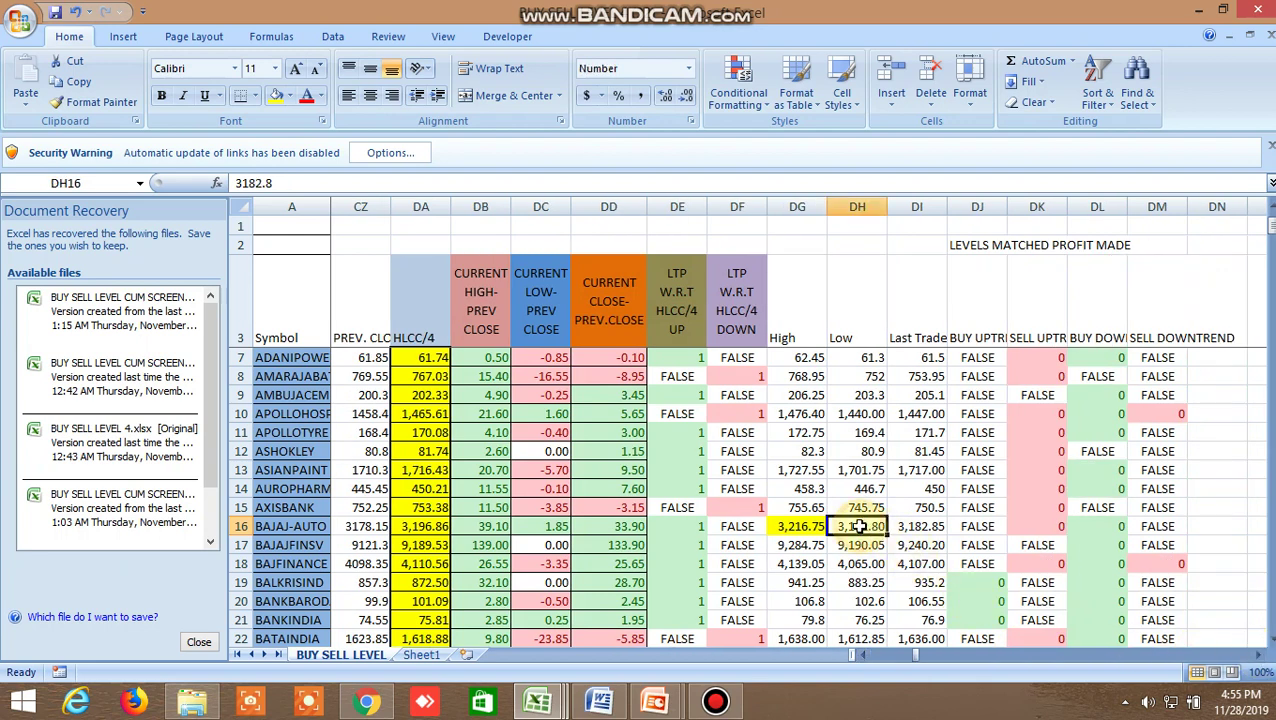
pyautogui.click(1041, 527)
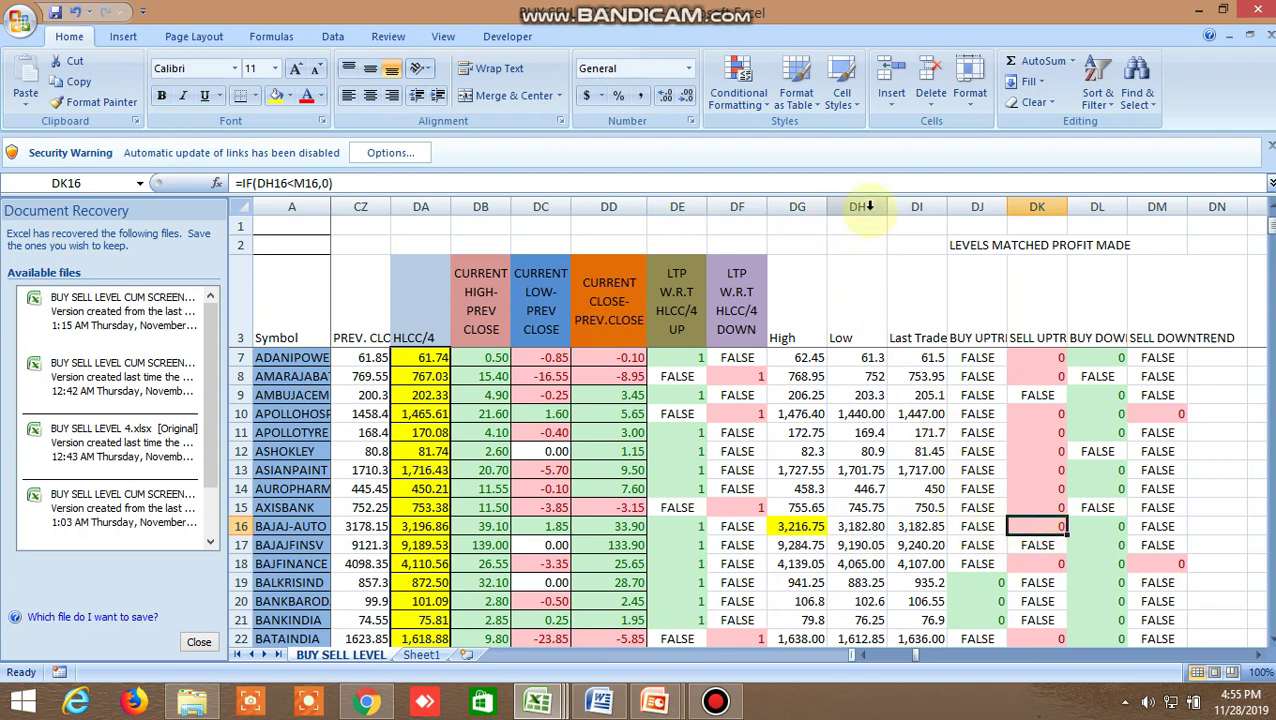
pyautogui.click(984, 528)
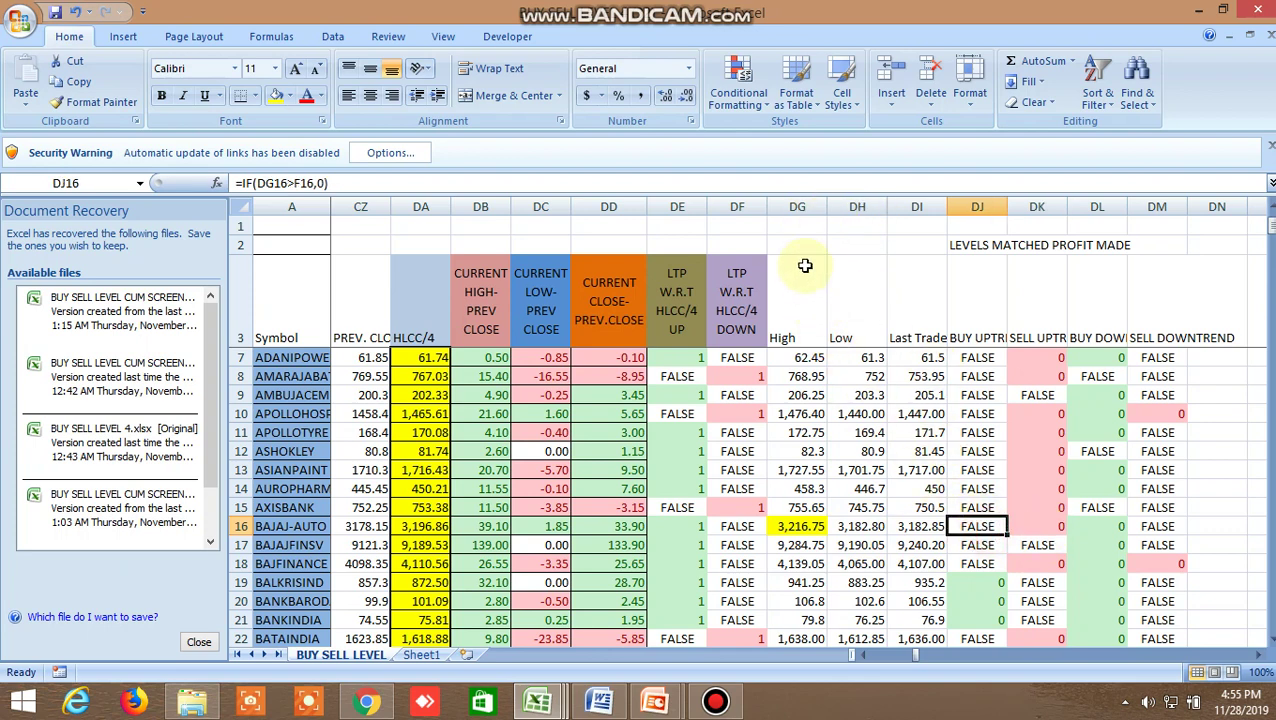
pyautogui.click(1045, 530)
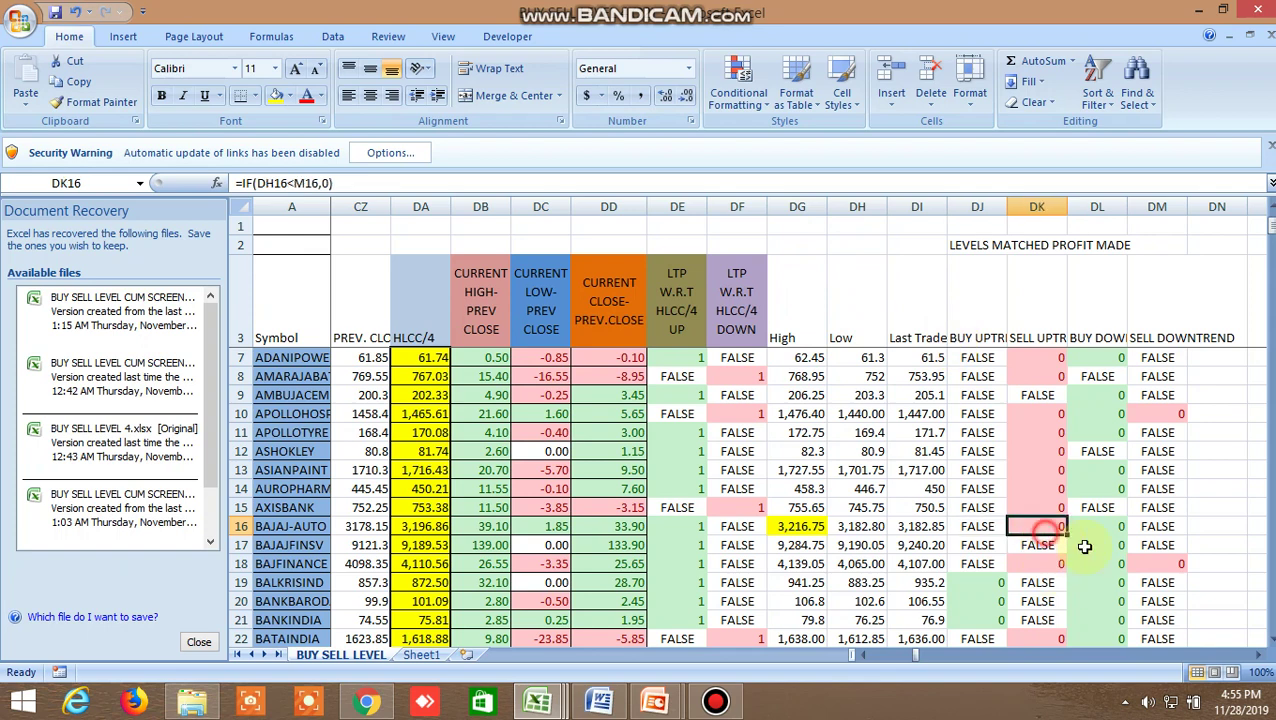
pyautogui.click(1103, 530)
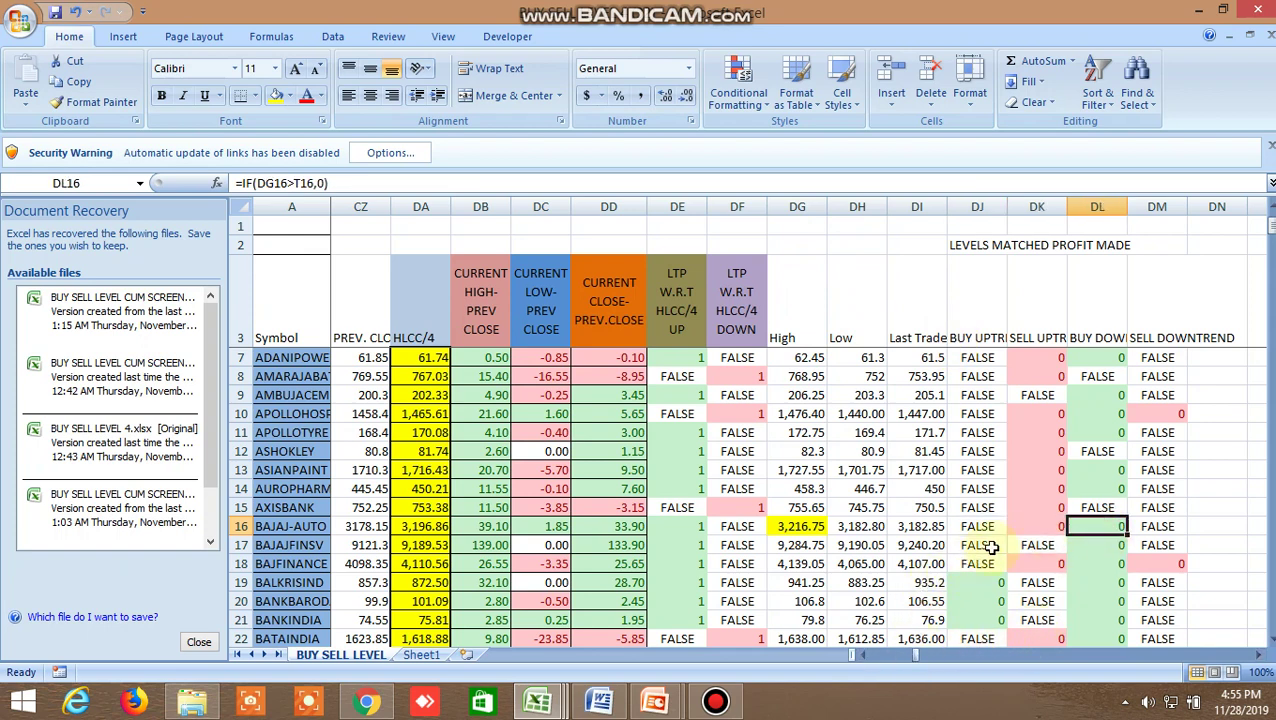
pyautogui.click(1030, 526)
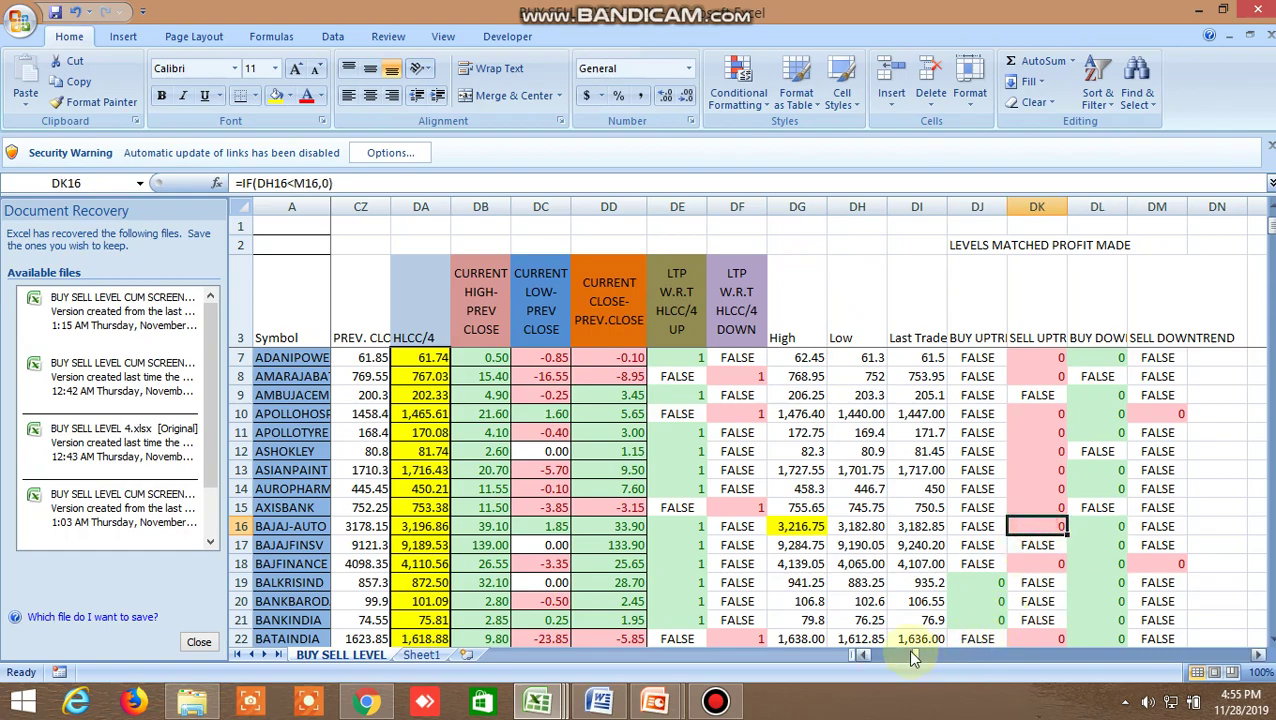
pyautogui.moveTo(911, 655); pyautogui.dragTo(878, 668)
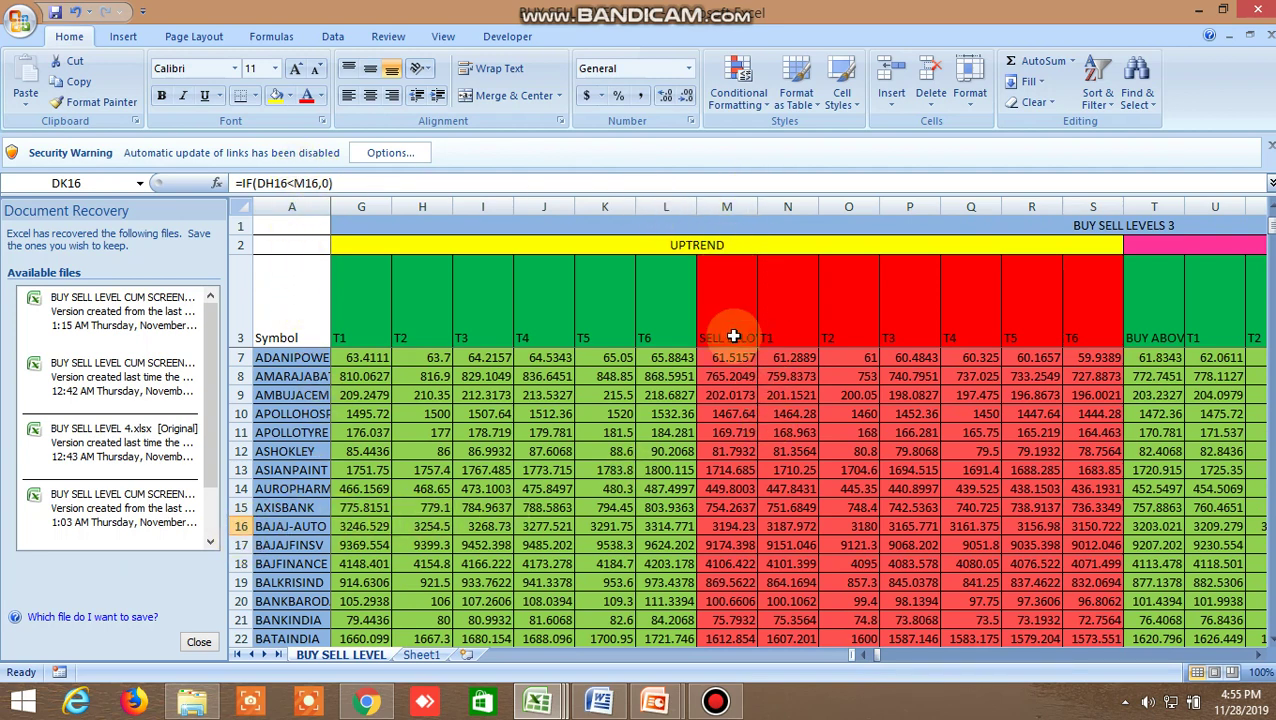
# - Scroll right through the downtrend level and TRUE/FALSE match flag columns
pyautogui.click(1258, 655)
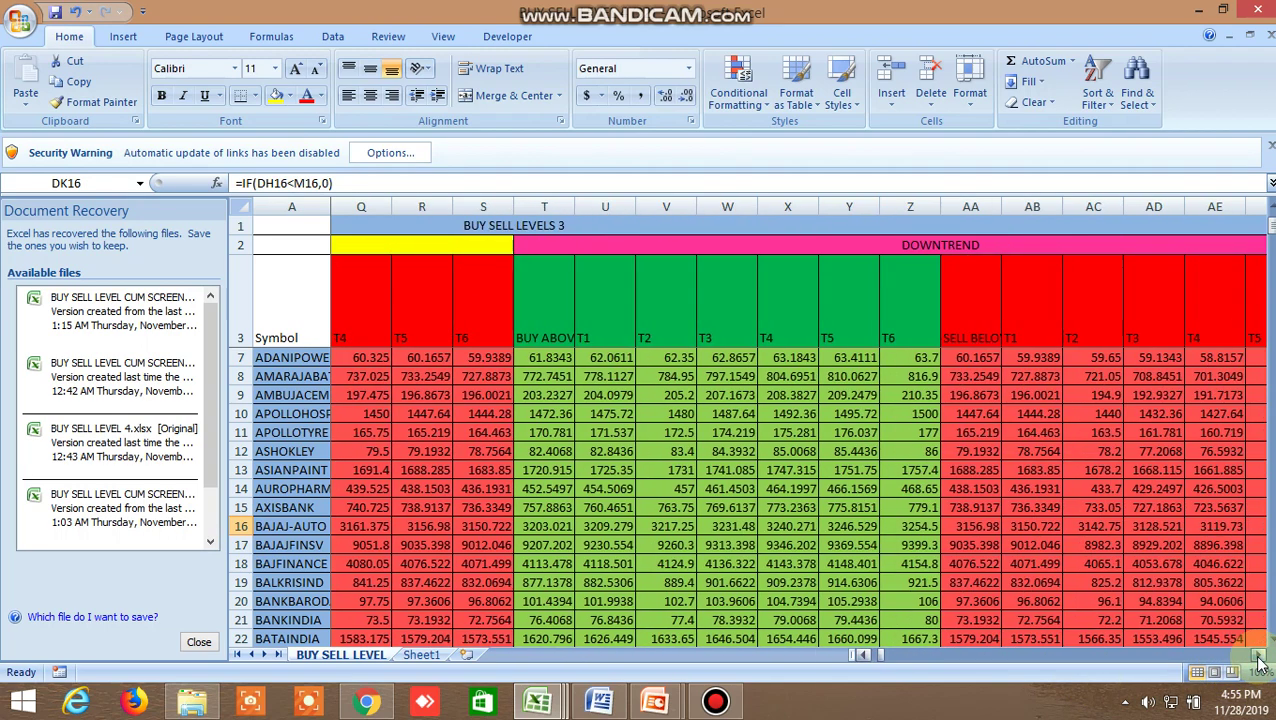
pyautogui.moveTo(1259, 662); pyautogui.dragTo(1250, 665)
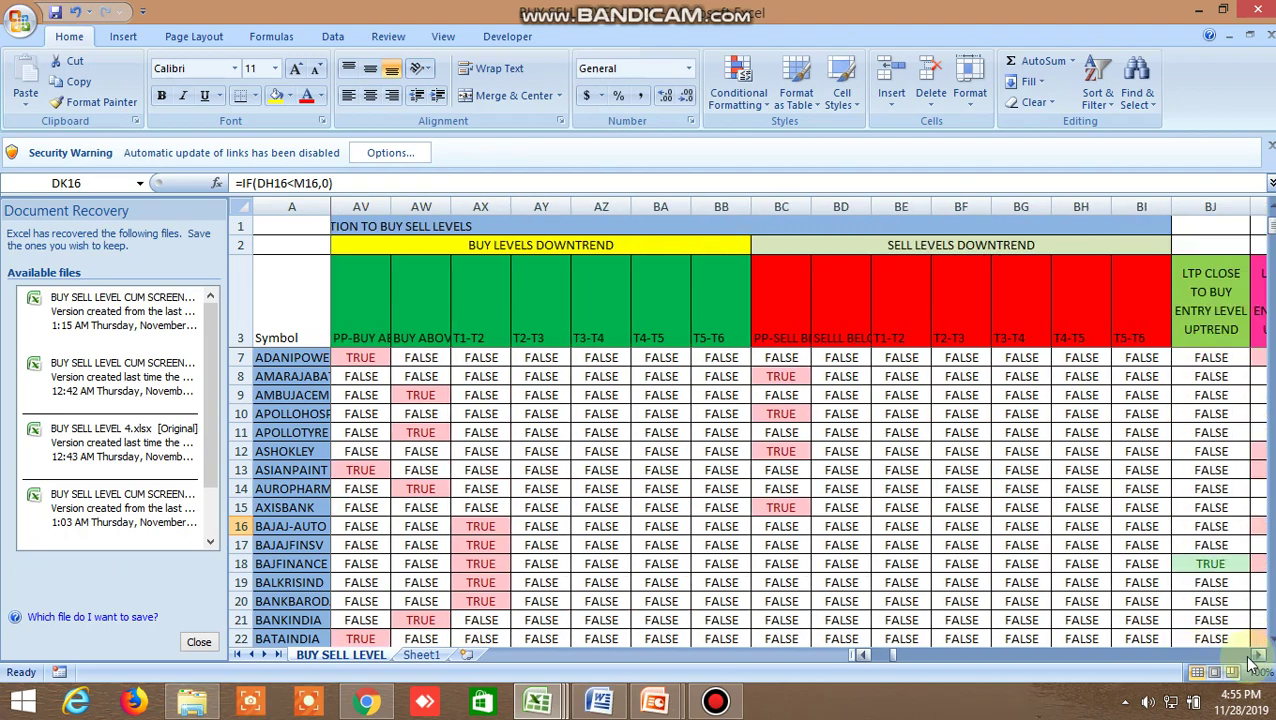
pyautogui.moveTo(892, 655); pyautogui.dragTo(922, 668)
# - Scroll down to row 16, then switch to the other screener workbook from the taskbar
pyautogui.scroll(-3, 670, 540)
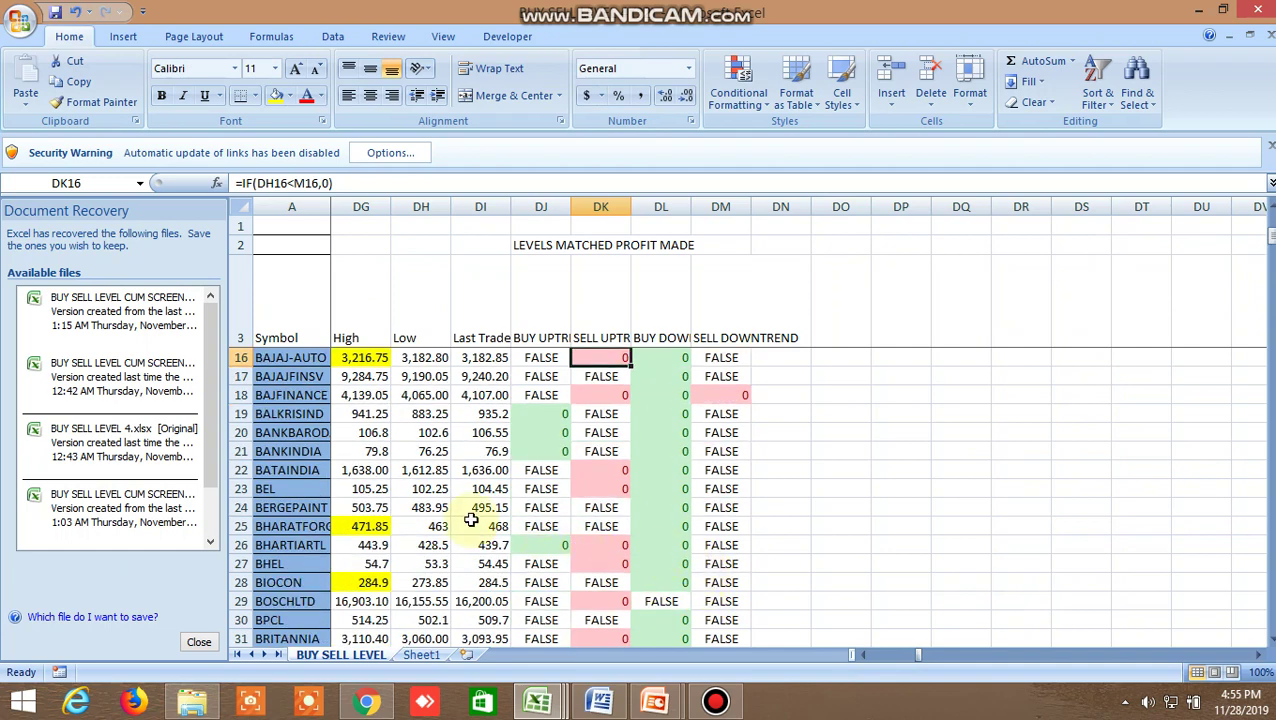
pyautogui.click(548, 700)
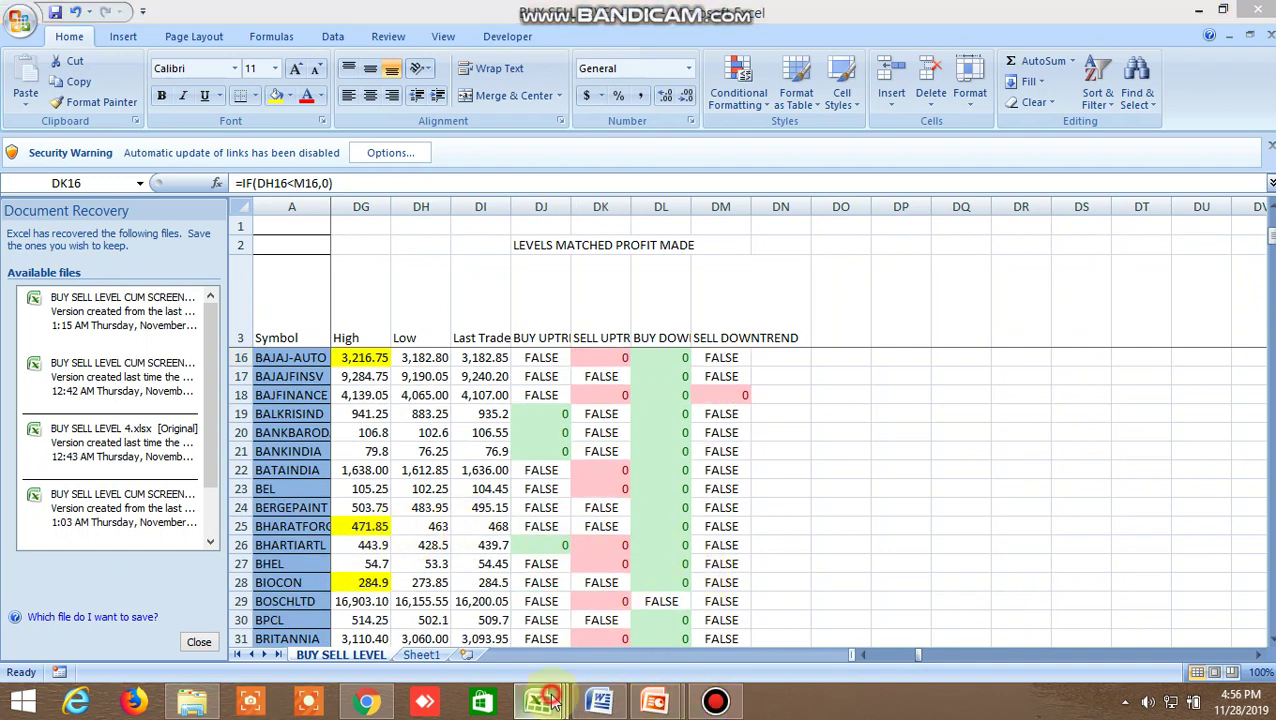
pyautogui.click(760, 609)
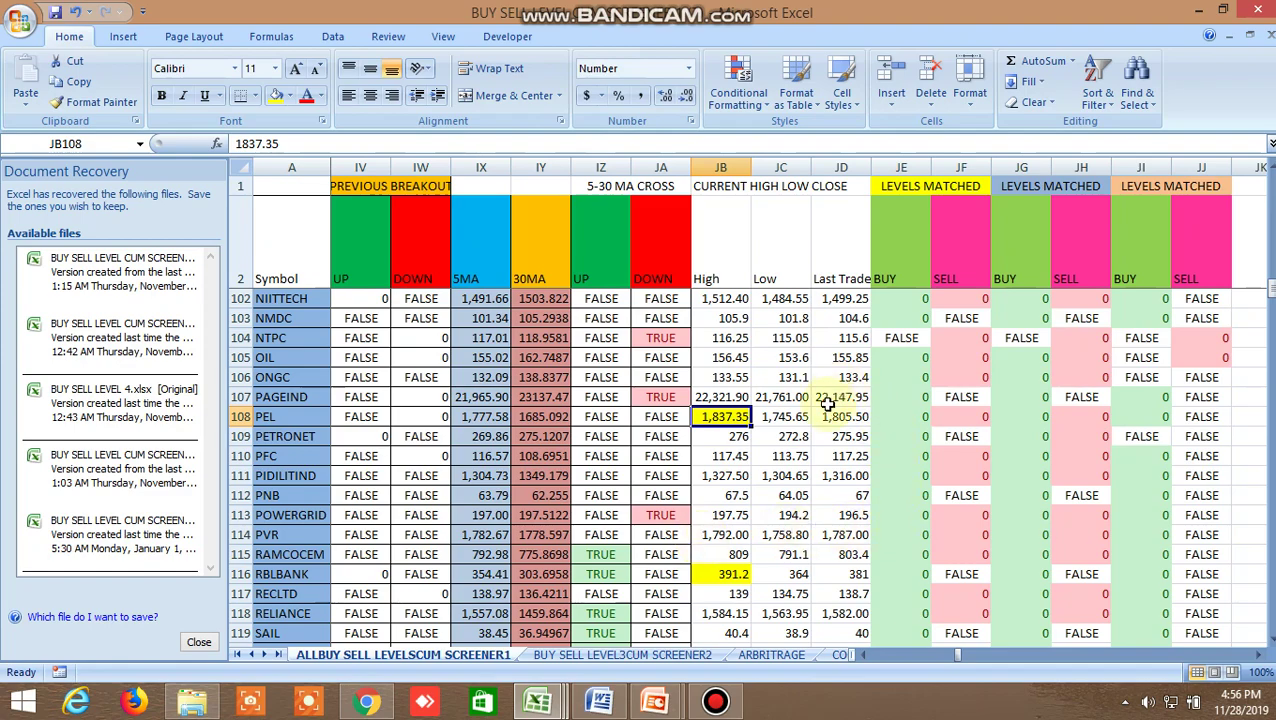
# - Return to row 15 and select BAJAJ-AUTO's current high of 3,216.75
pyautogui.scroll(5, 790, 370)
pyautogui.scroll(7, 790, 370)
pyautogui.scroll(6, 790, 370)
pyautogui.scroll(8, 790, 368)
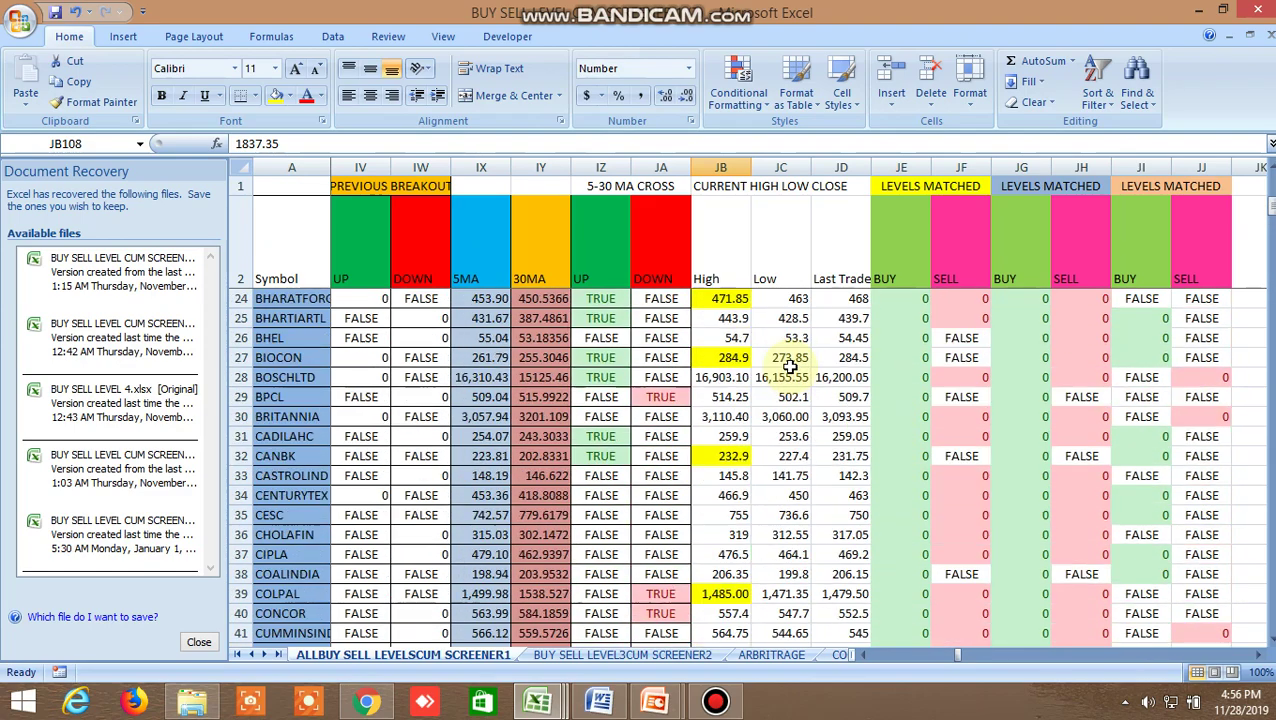
pyautogui.scroll(7, 790, 368)
pyautogui.scroll(-4, 790, 368)
pyautogui.scroll(-1, 790, 368)
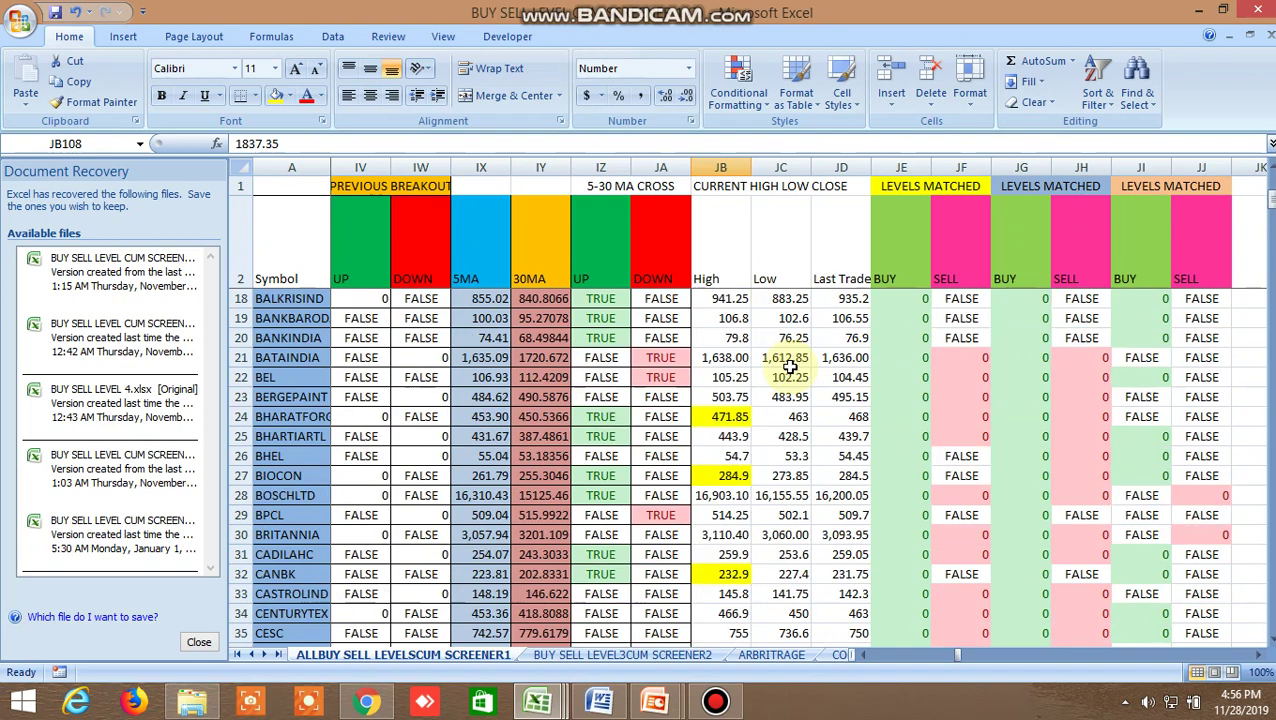
pyautogui.scroll(-2, 790, 368)
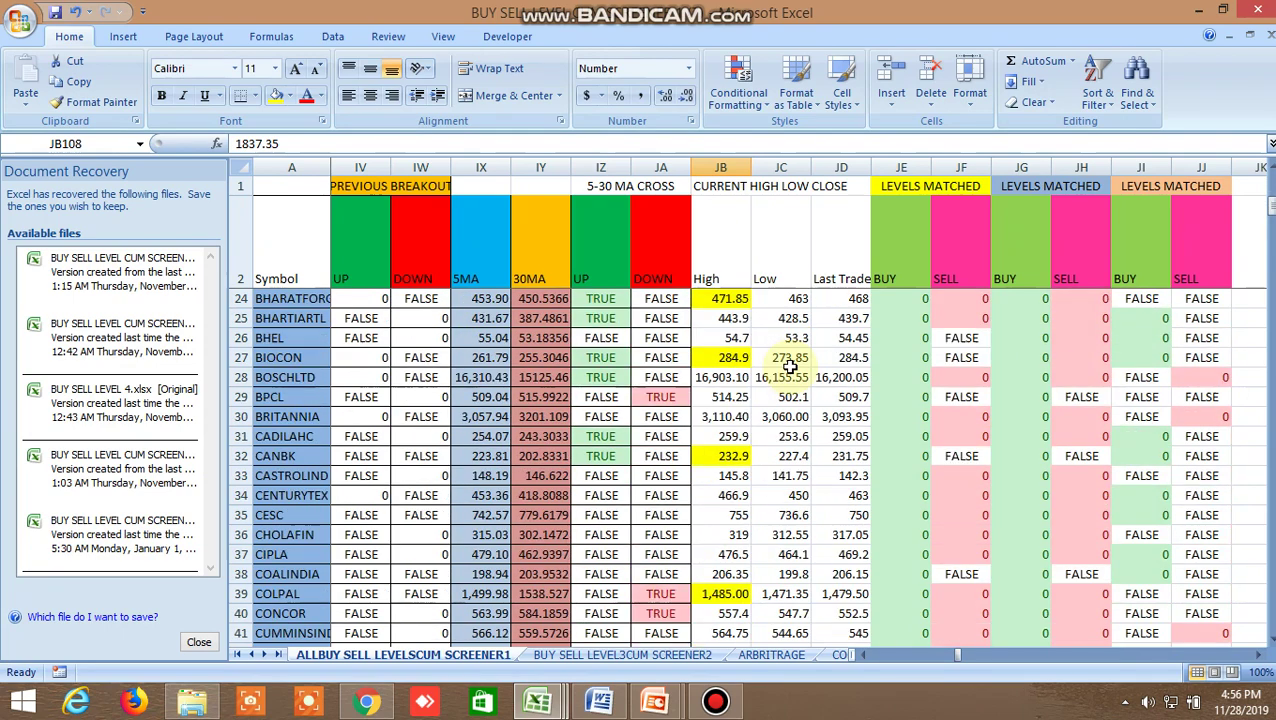
pyautogui.scroll(1, 790, 368)
pyautogui.scroll(2, 790, 368)
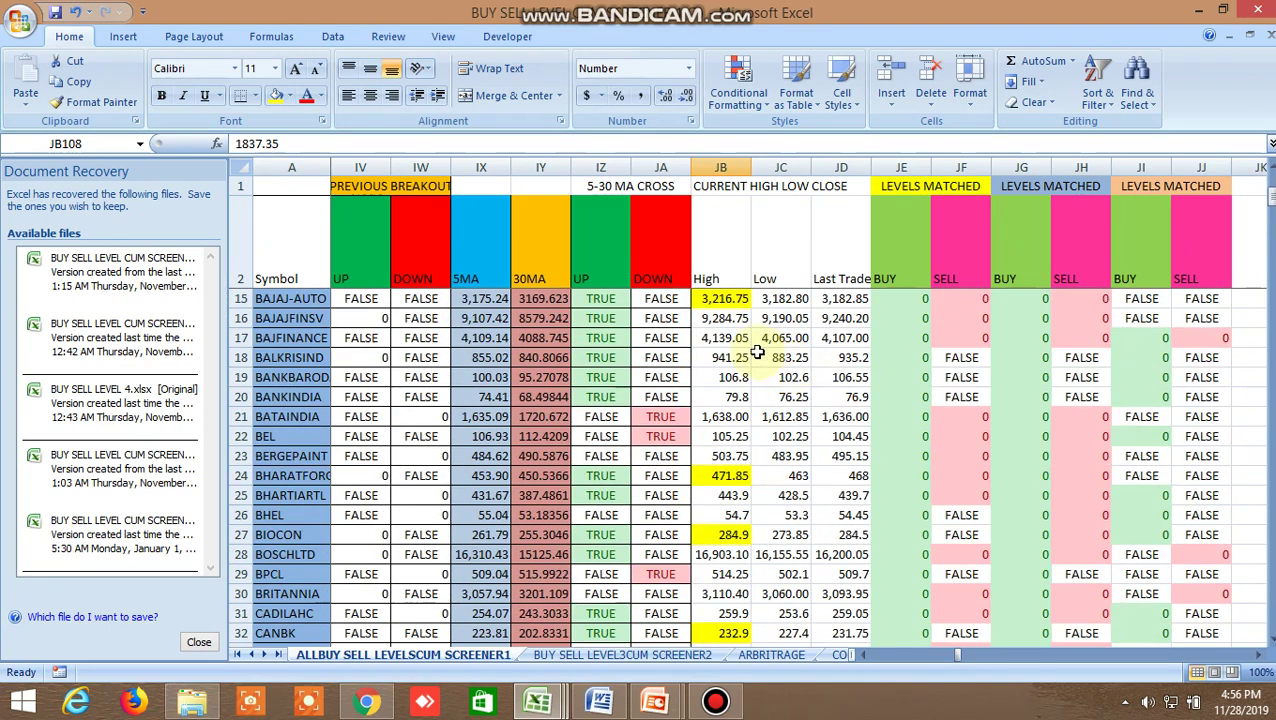
pyautogui.click(735, 298)
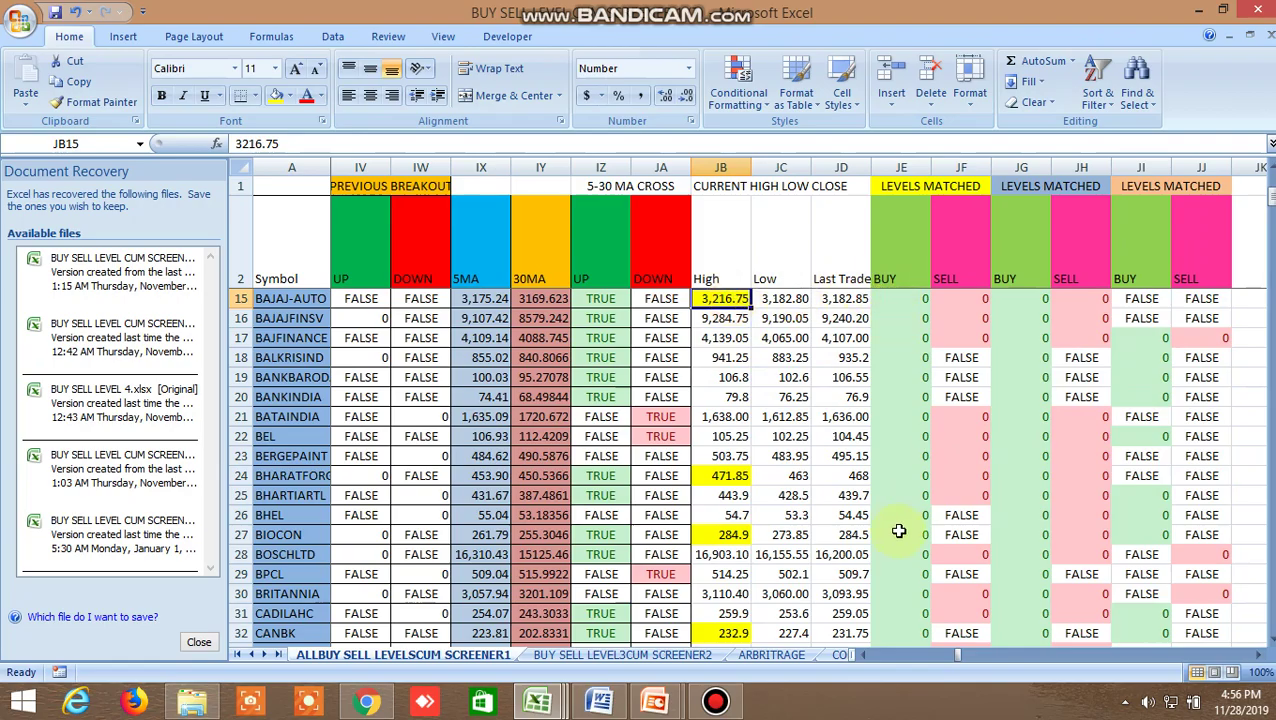
# - Scroll back to BUY SELL LEVELS 1 and check BAJAJ-AUTO's Target 1 of 3212.413
pyautogui.moveTo(957, 657); pyautogui.dragTo(876, 661)
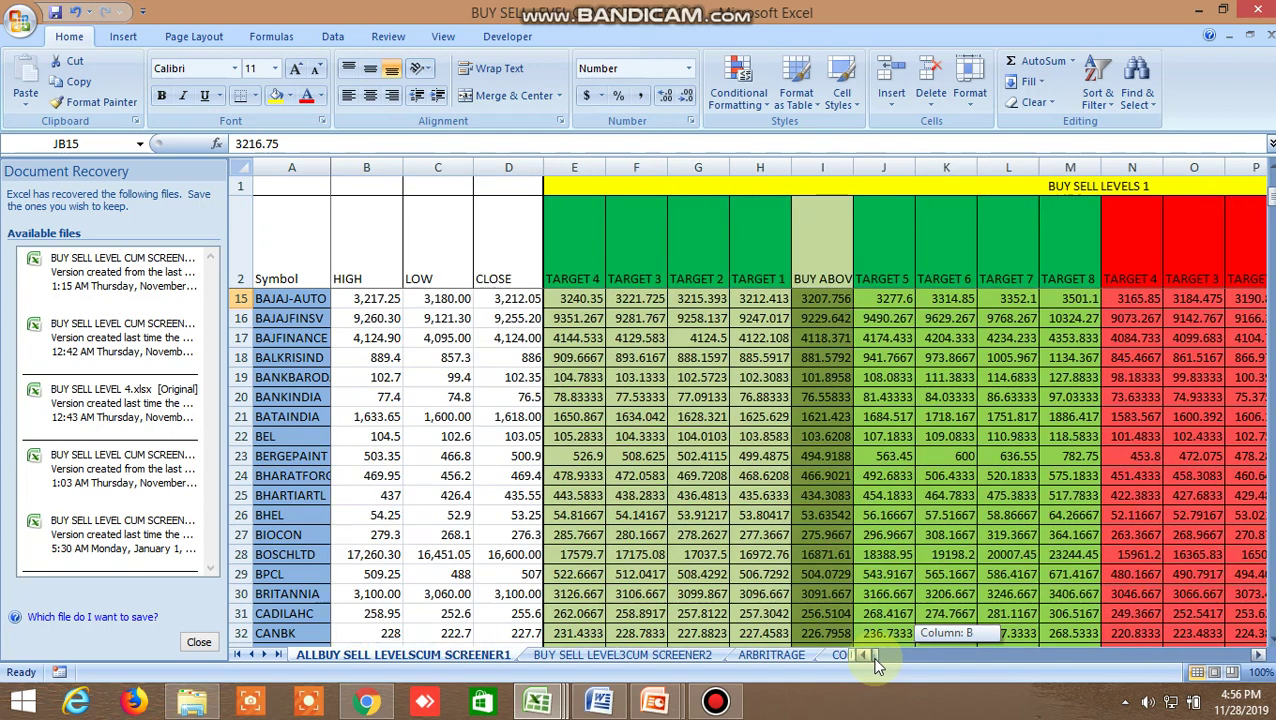
pyautogui.moveTo(876, 665); pyautogui.dragTo(876, 664)
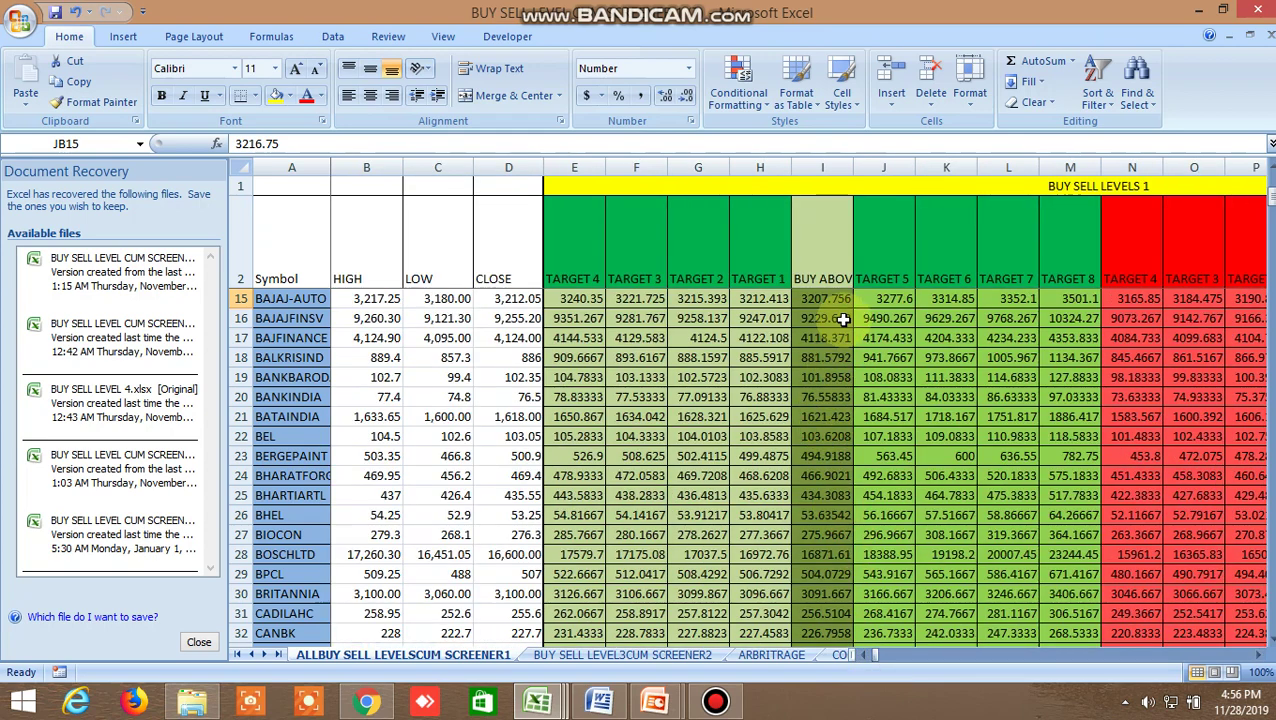
pyautogui.click(762, 301)
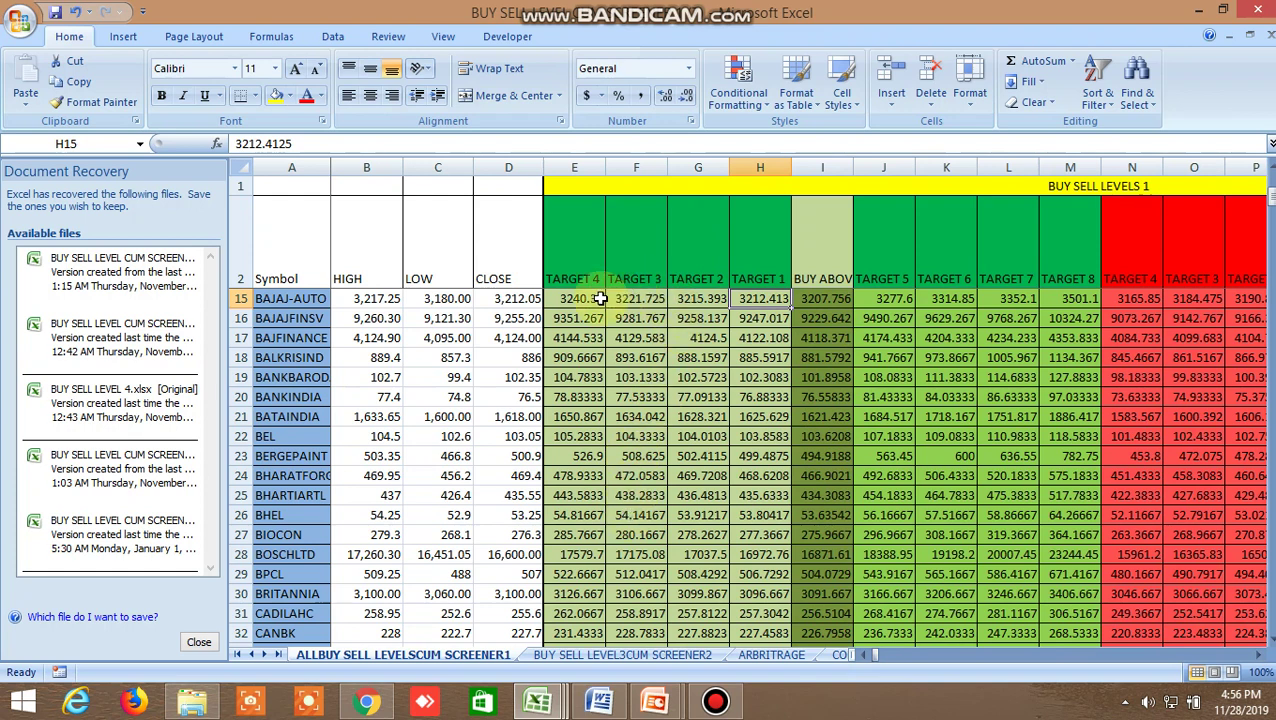
# - Scroll back and forth between the match columns and BUY SELL LEVELS 1 targets to compare
pyautogui.click(1258, 656)
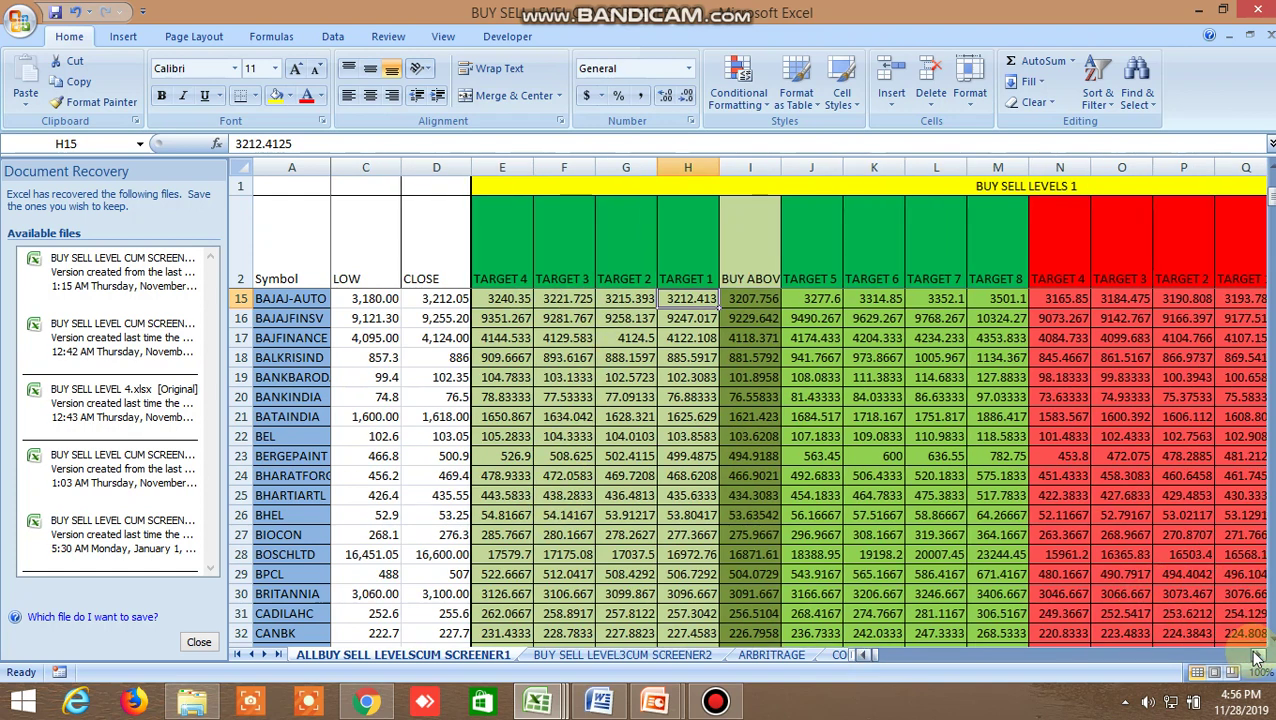
pyautogui.moveTo(872, 655); pyautogui.dragTo(952, 658)
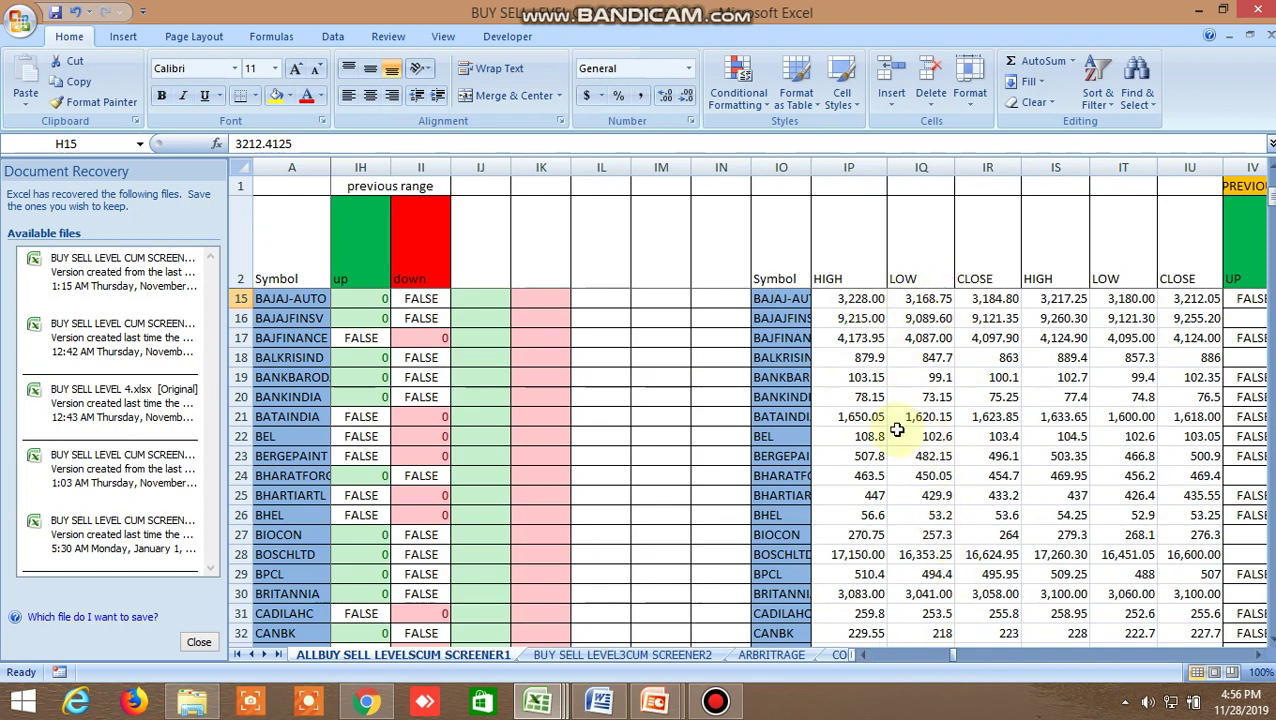
pyautogui.moveTo(953, 659); pyautogui.dragTo(855, 660)
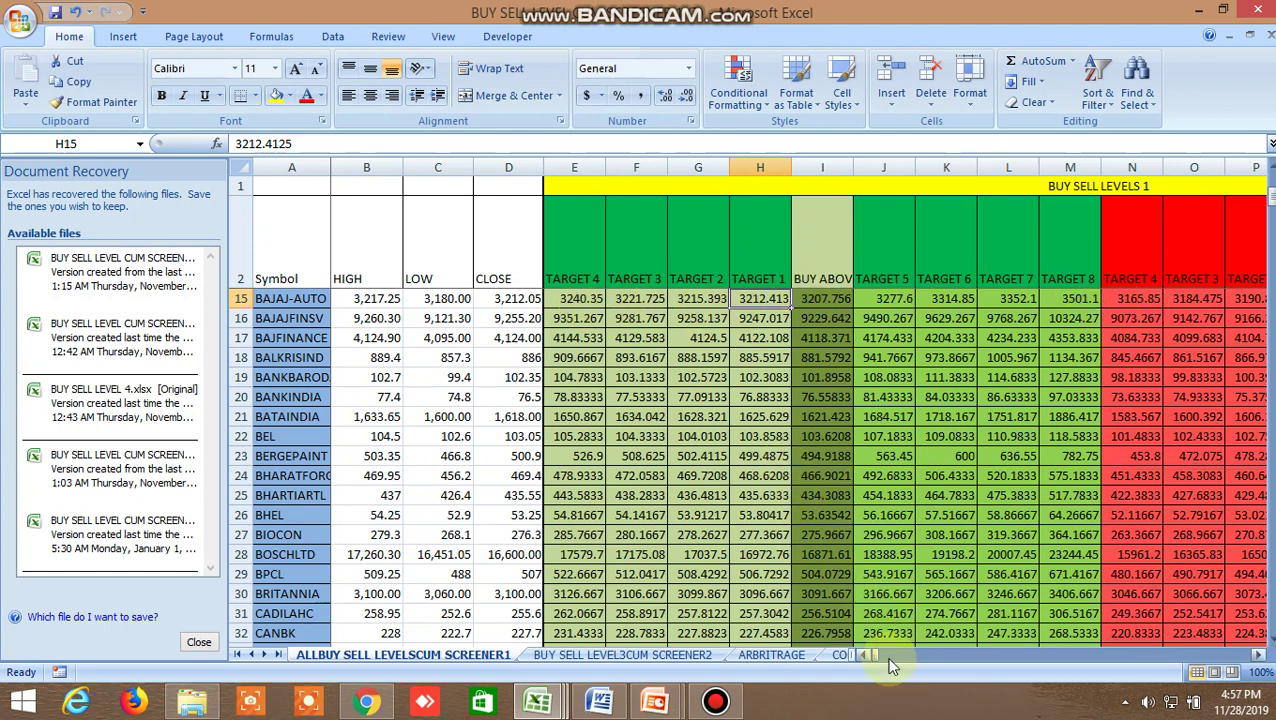
pyautogui.moveTo(880, 652); pyautogui.dragTo(958, 655)
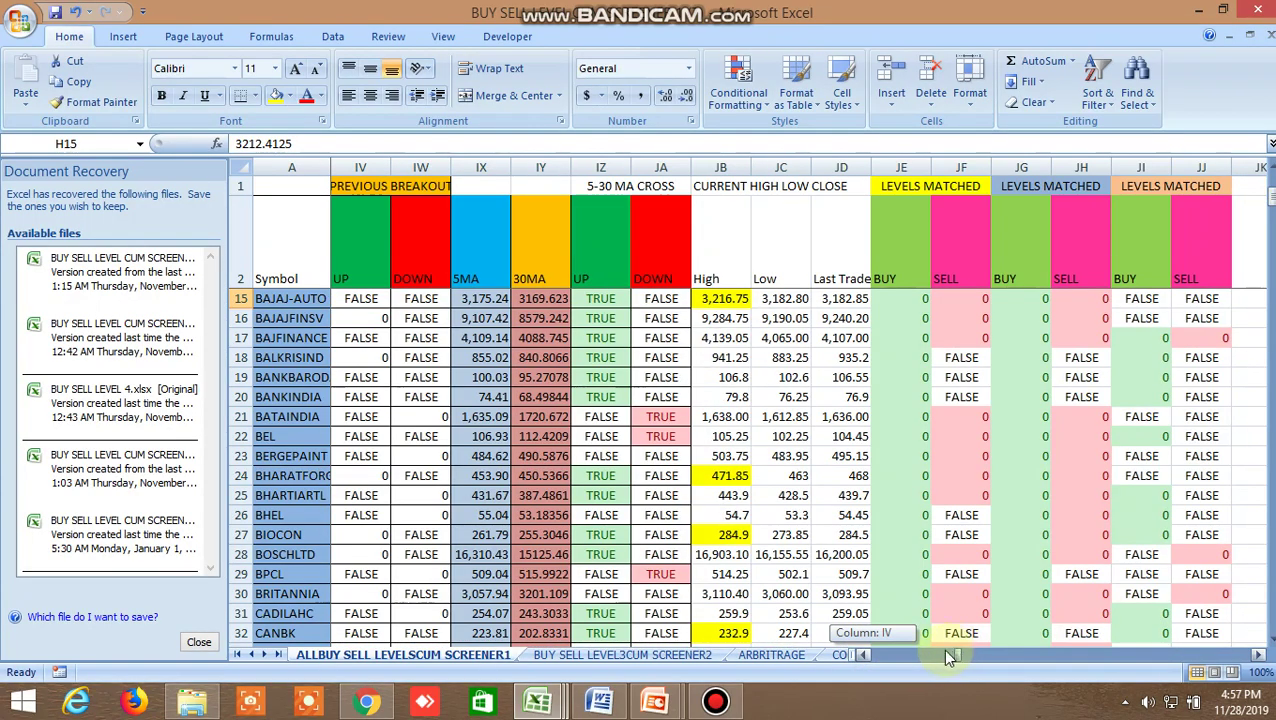
pyautogui.moveTo(945, 648); pyautogui.dragTo(870, 662)
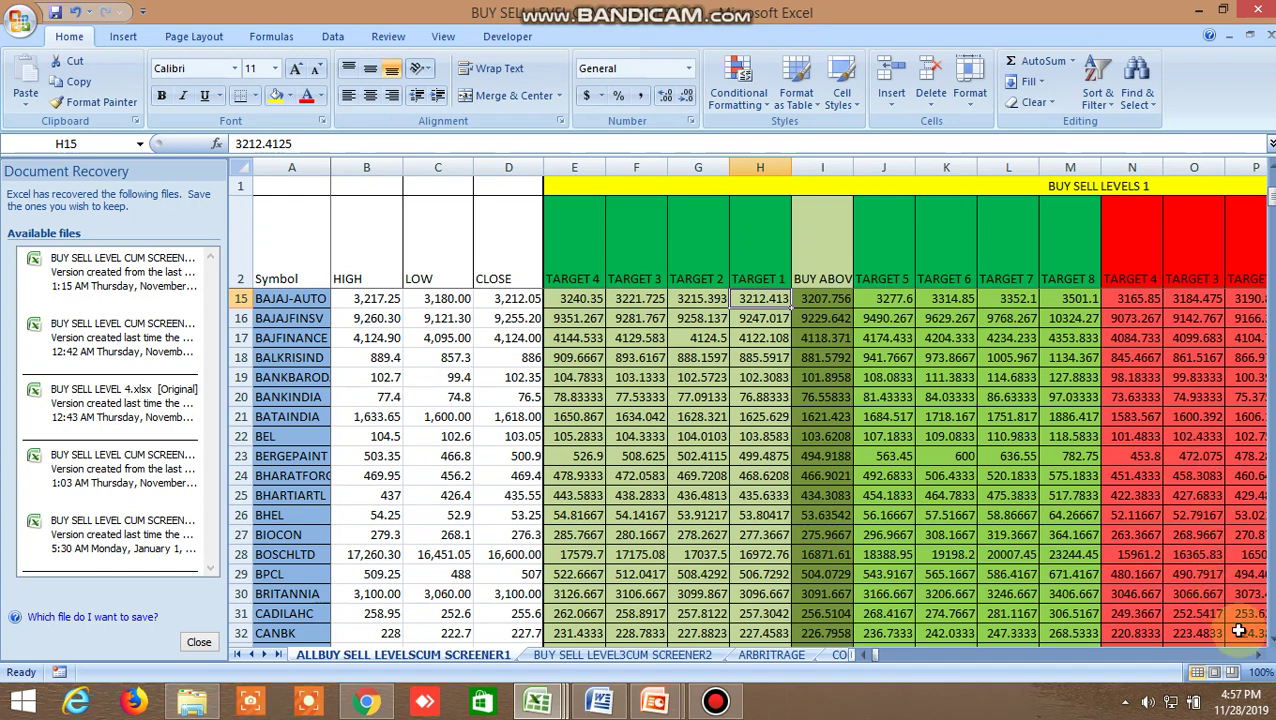
# - Scroll right through the targets and check BAJAJ-AUTO's Sell below level
pyautogui.hscroll(1, 1263, 645)
pyautogui.hscroll(1, 1263, 645)
pyautogui.hscroll(4, 1263, 645)
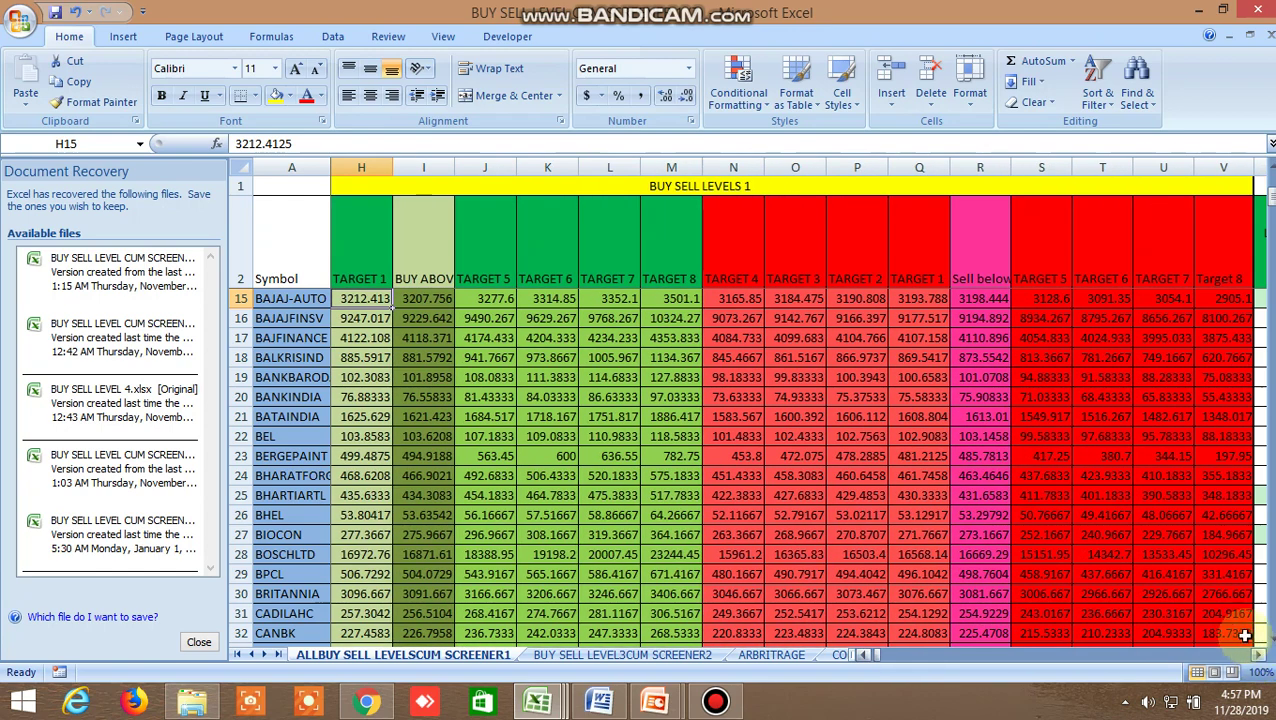
pyautogui.click(979, 302)
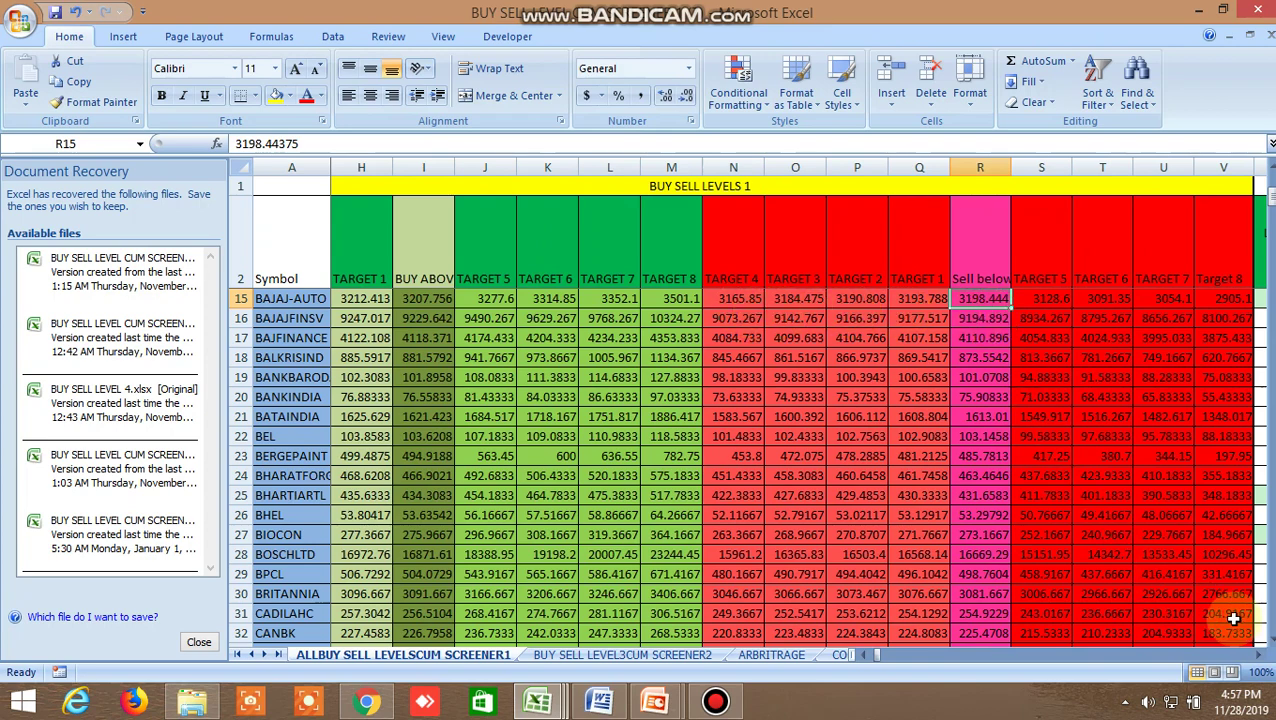
# - Check BHARATFORG's 471.85 high against its BUY match formula =IF(JB24>I24,0)
pyautogui.hscroll(1, 1228, 662)
pyautogui.hscroll(3, 1228, 662)
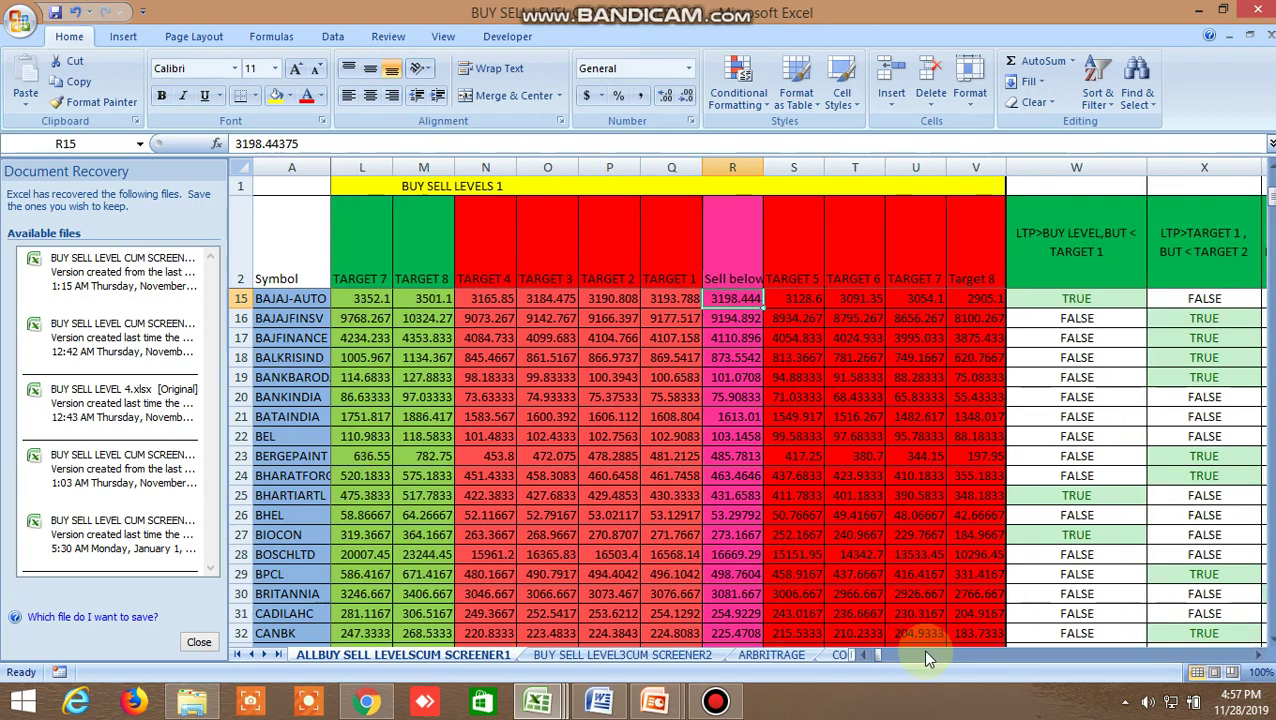
pyautogui.moveTo(876, 655); pyautogui.dragTo(957, 656)
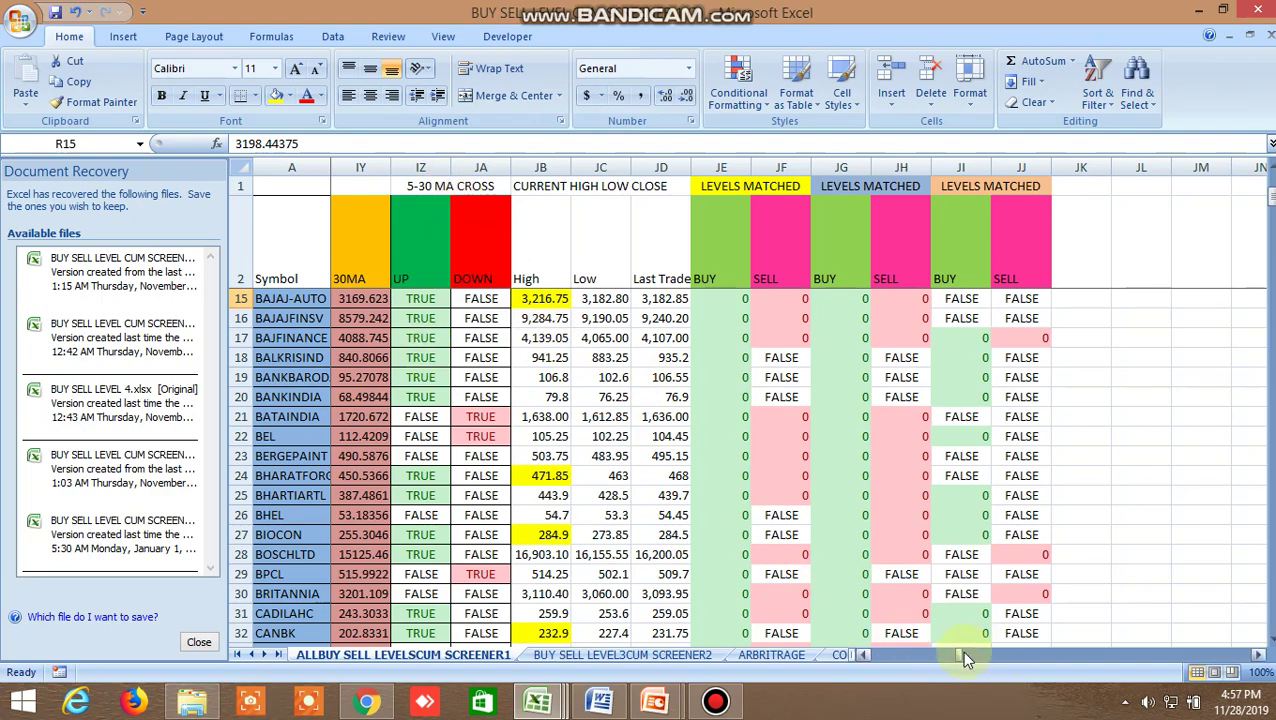
pyautogui.moveTo(961, 651)
pyautogui.mouseDown()
pyautogui.moveTo(950, 666)
pyautogui.moveTo(876, 678)
pyautogui.mouseUp()
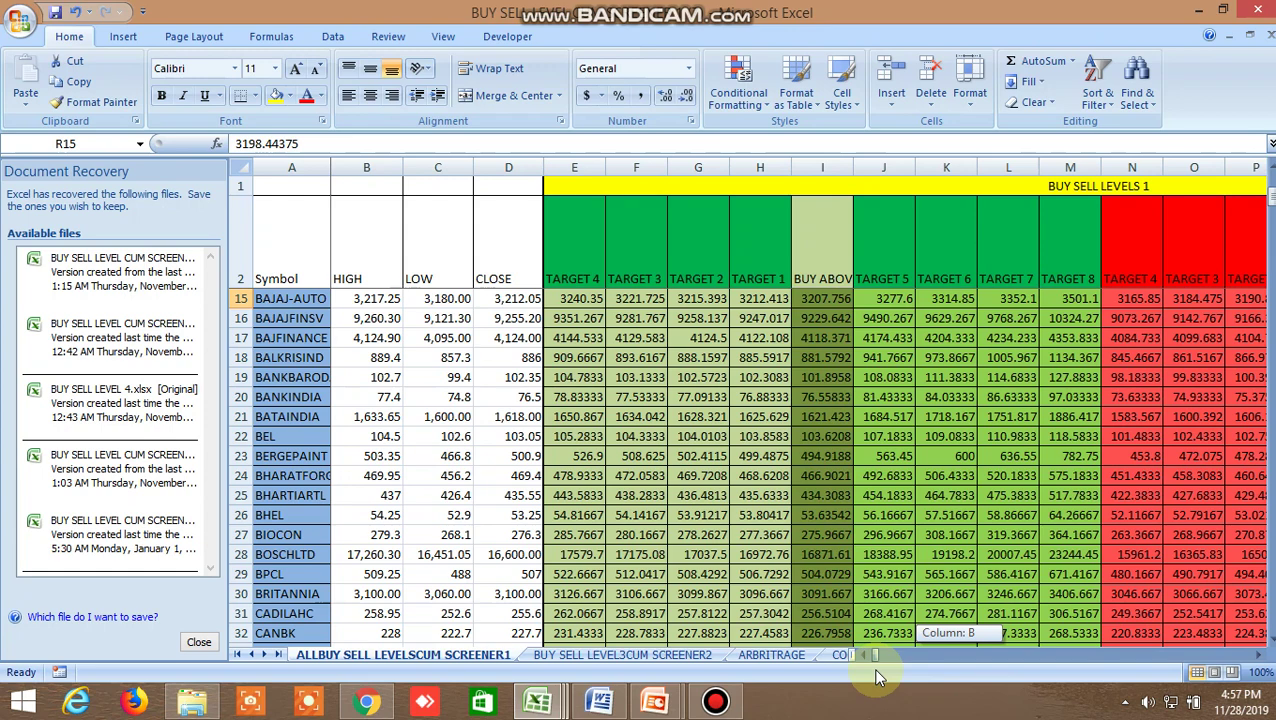
pyautogui.moveTo(876, 678); pyautogui.dragTo(878, 666)
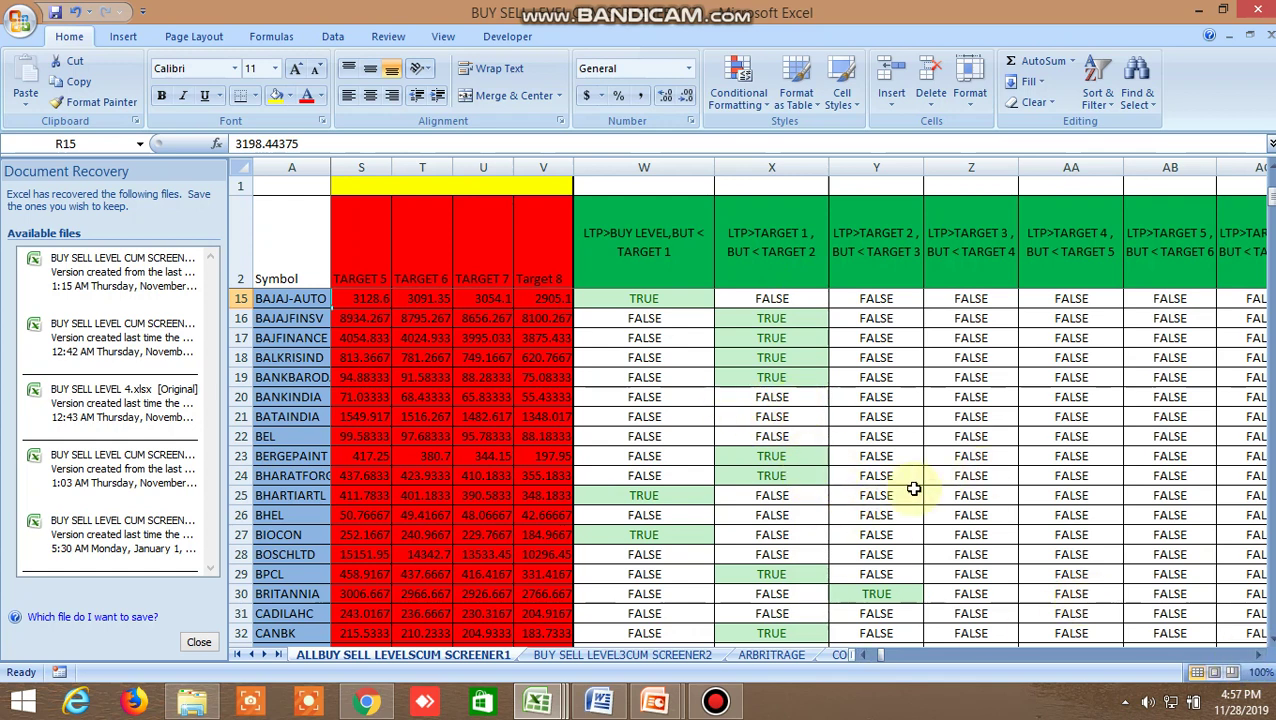
pyautogui.click(1260, 656)
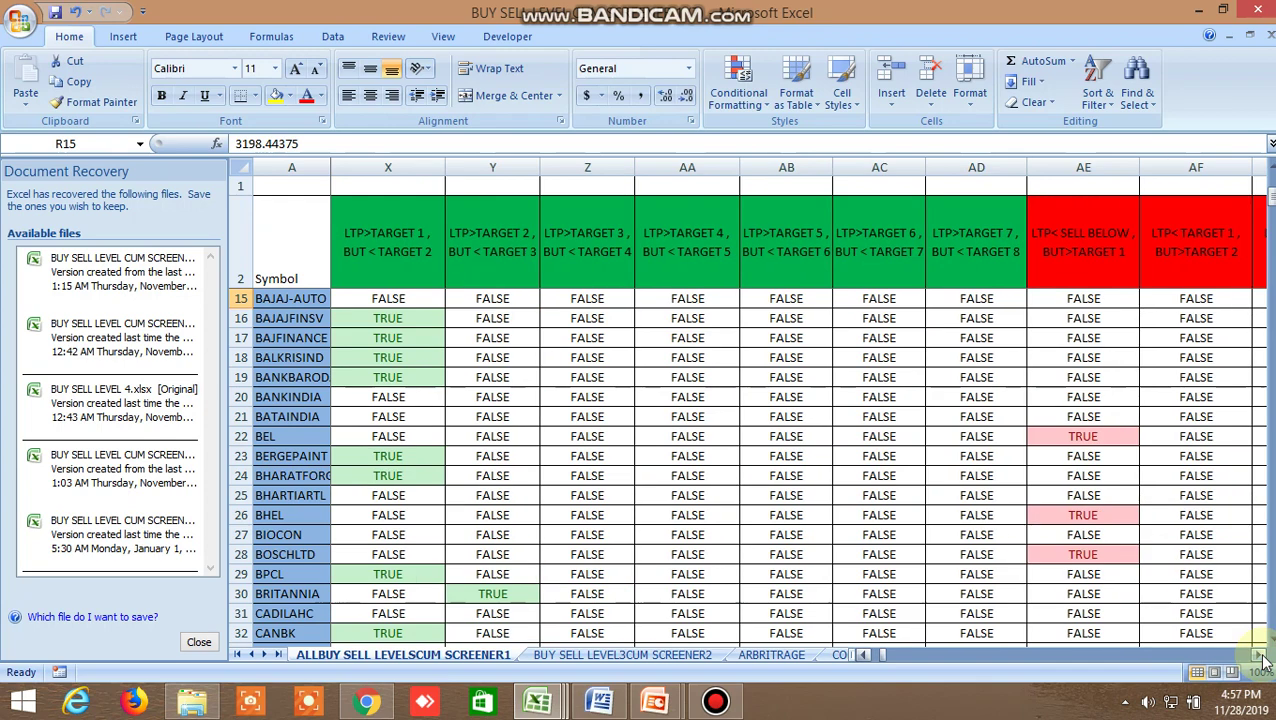
pyautogui.moveTo(1261, 656); pyautogui.dragTo(1262, 660)
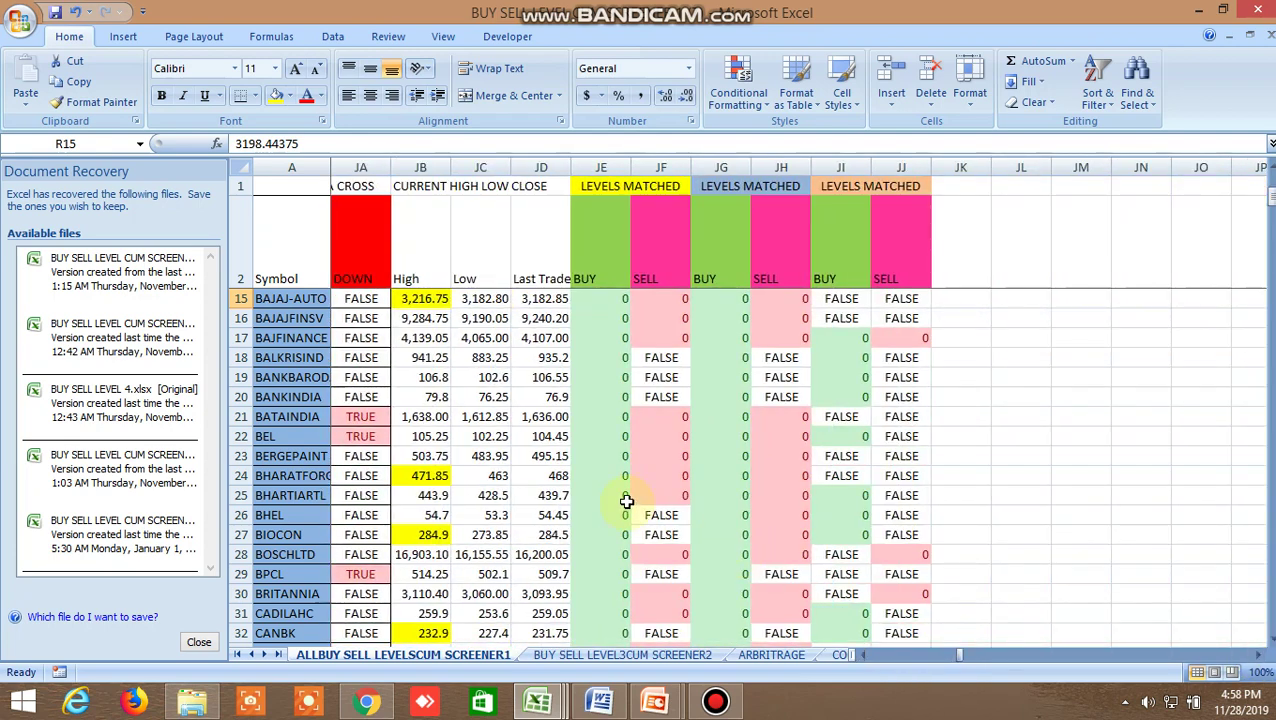
pyautogui.click(443, 474)
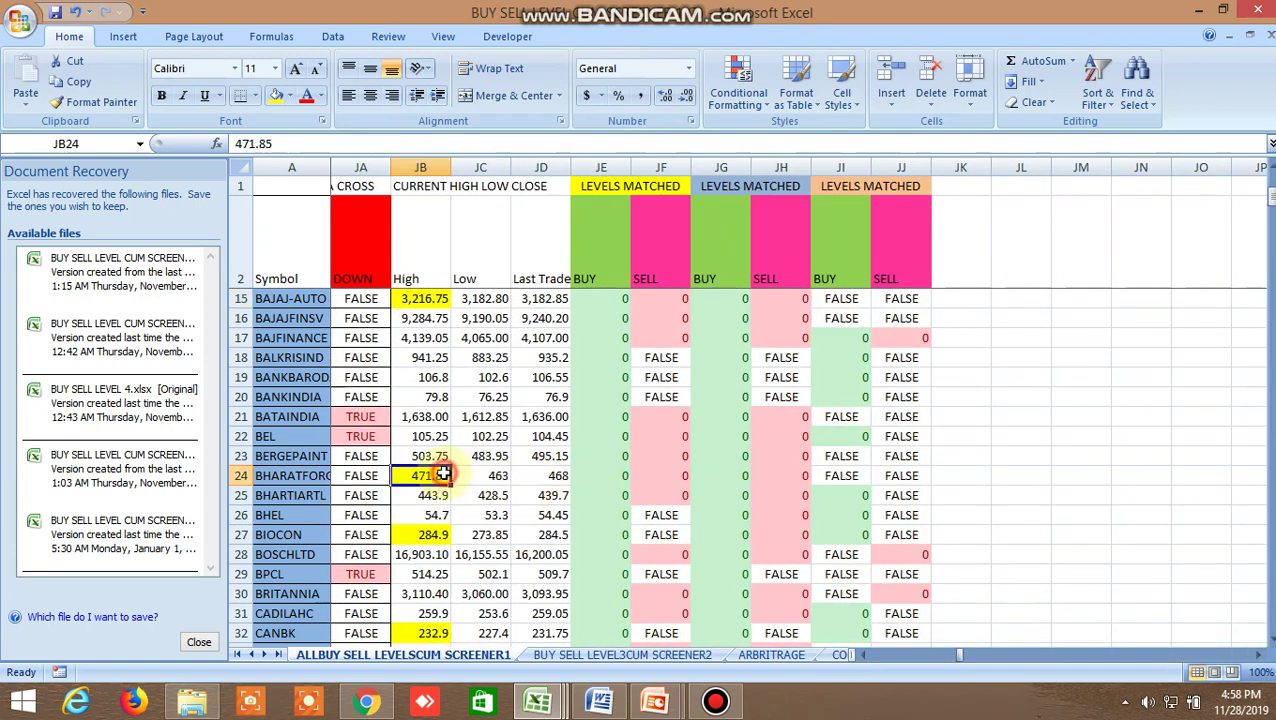
pyautogui.click(611, 479)
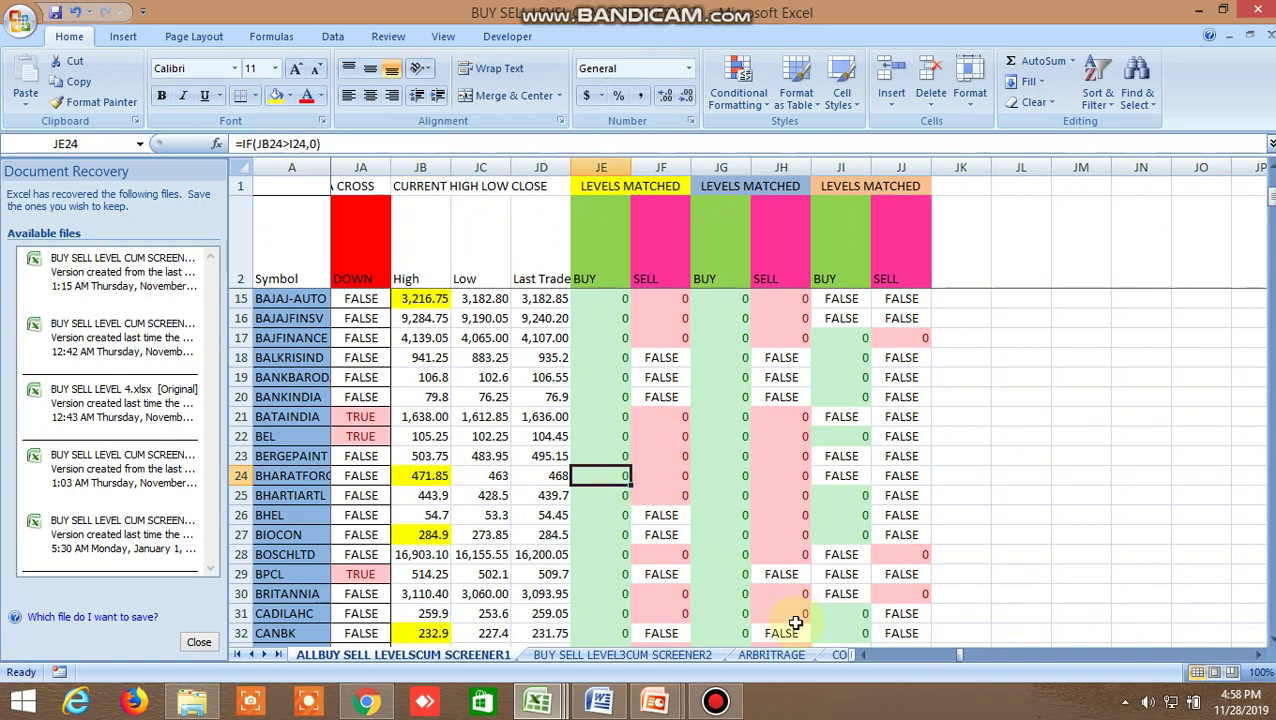
# - Bring the BUY SELL LEVEL 4 workbook forward and check BHARTIARTL's buy-match formula
pyautogui.moveTo(538, 700)
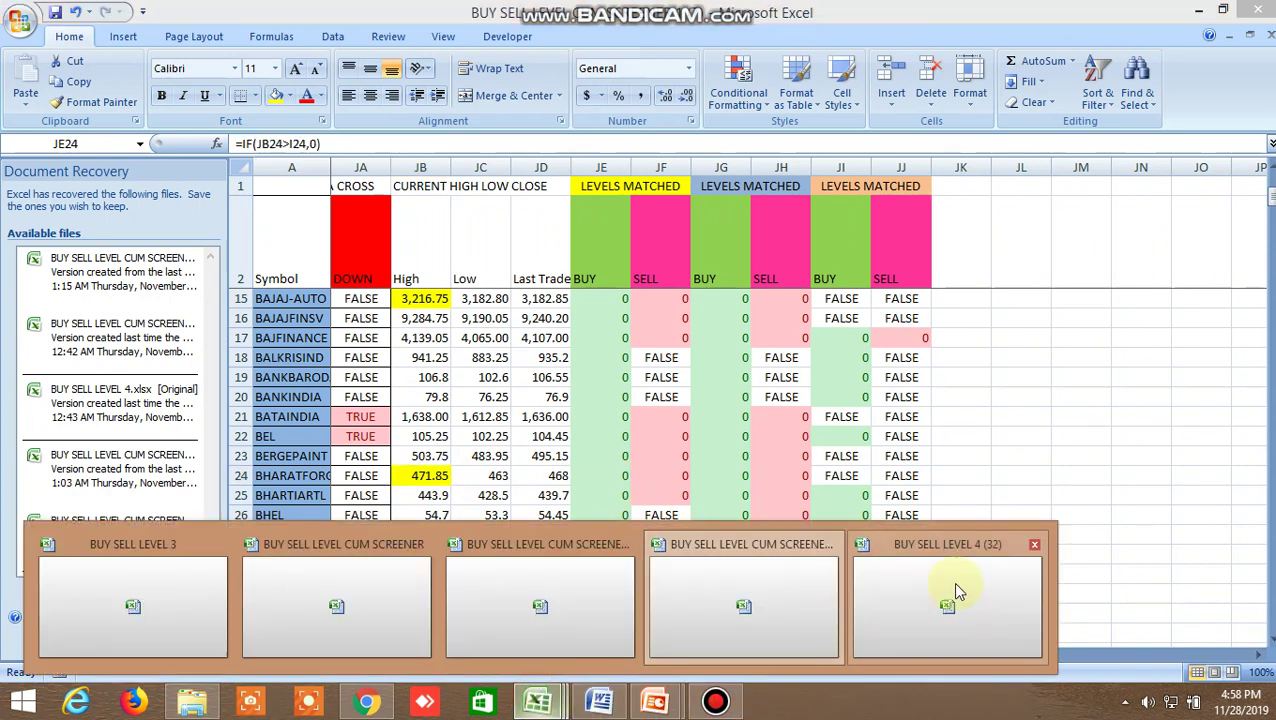
pyautogui.click(955, 590)
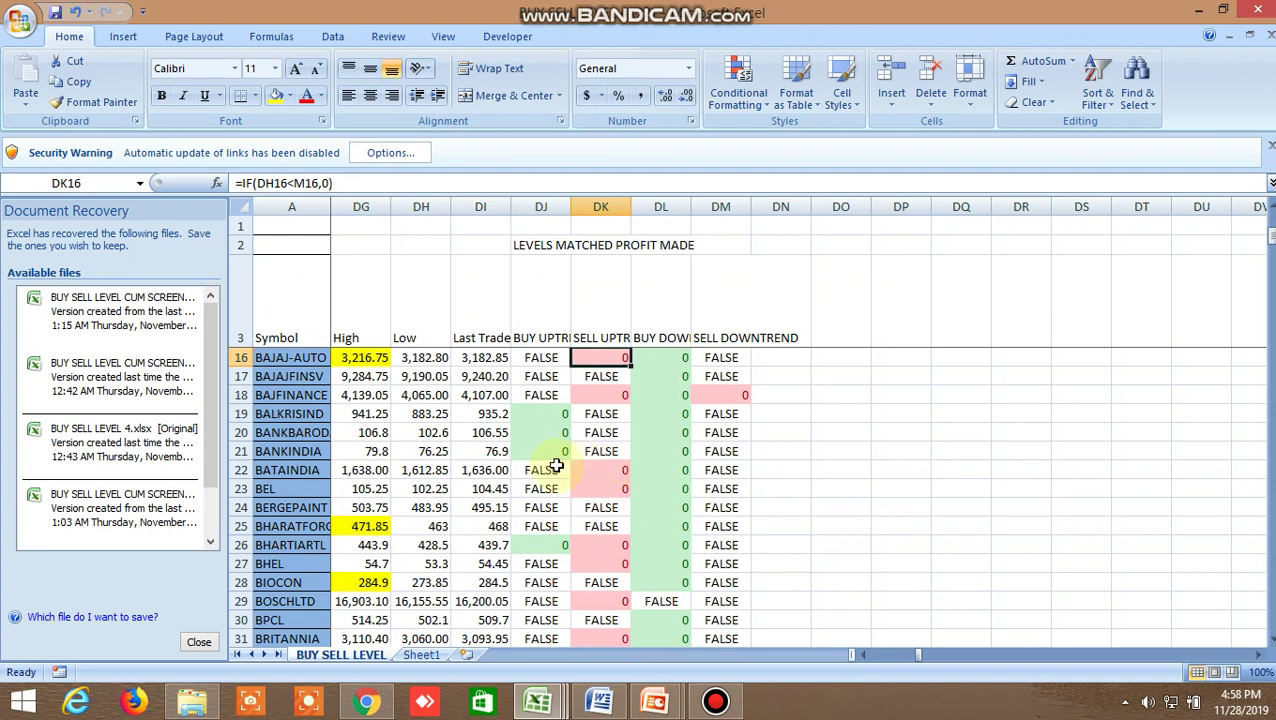
pyautogui.scroll(-1, 557, 467)
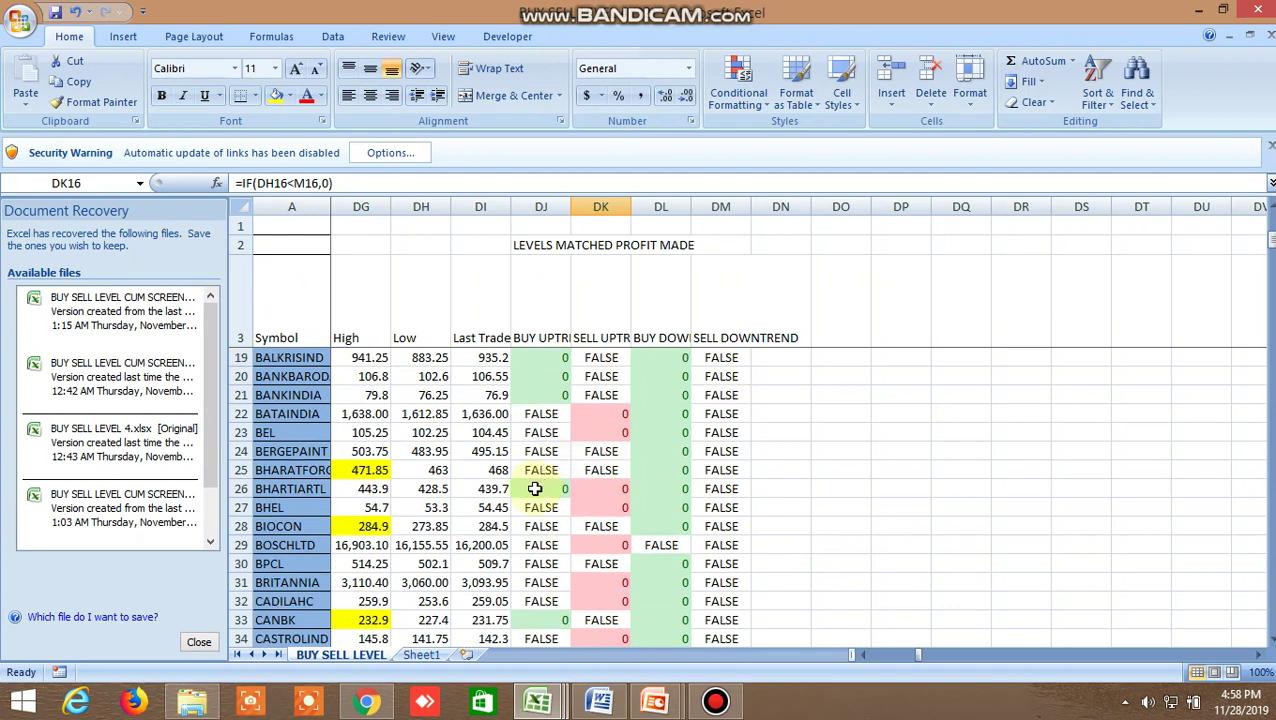
pyautogui.click(536, 488)
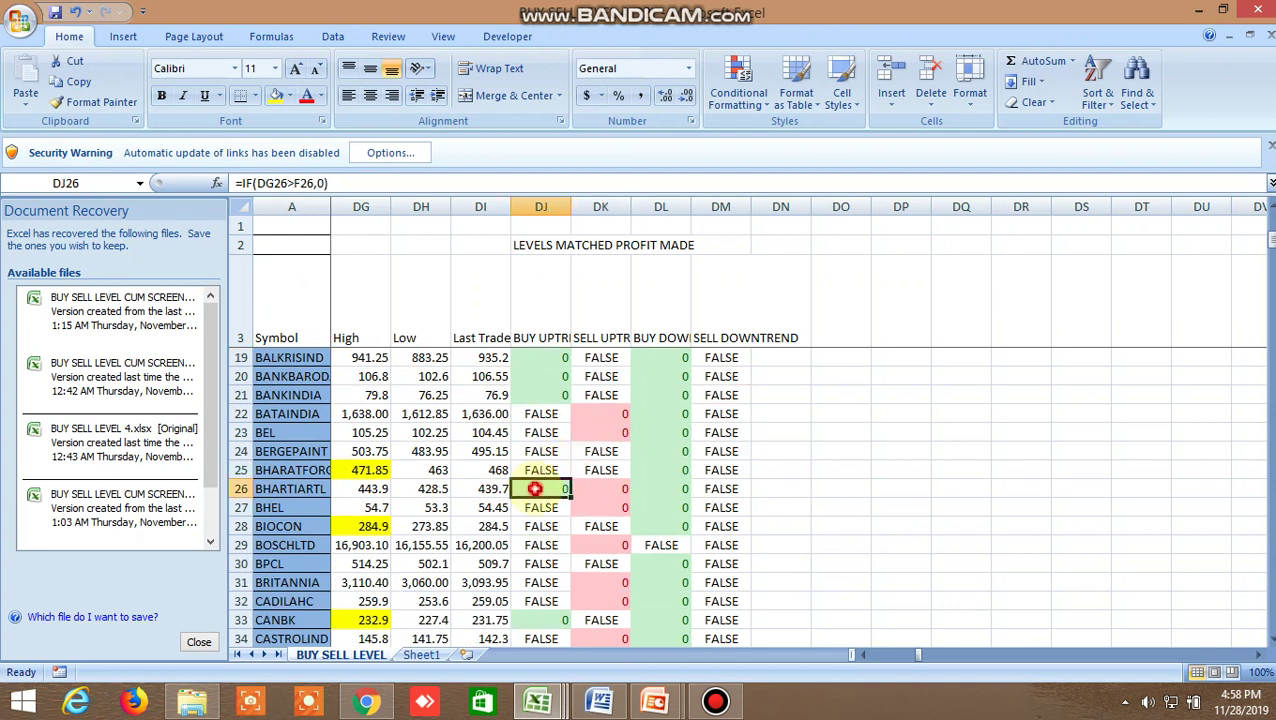
# - Inspect BHARATFORGE's 471.85 high and buy/sell match formulas, then return to the other workbook
pyautogui.click(367, 468)
pyautogui.click(537, 470)
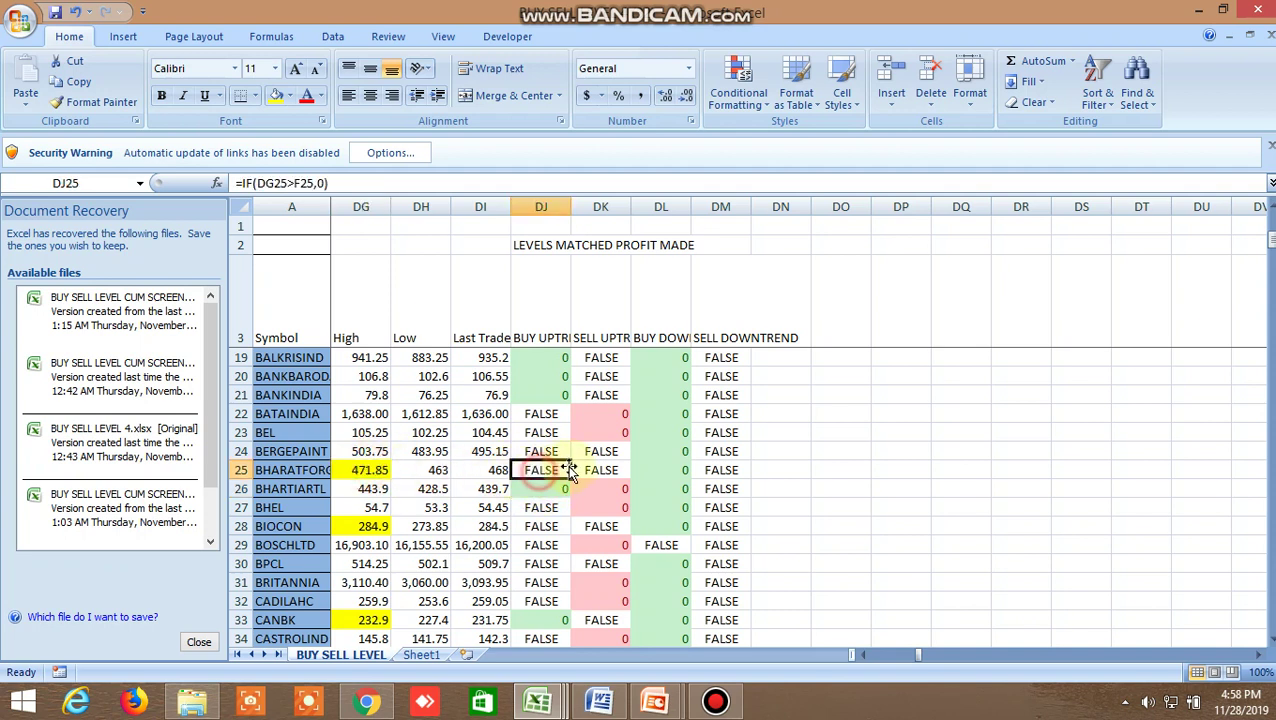
pyautogui.click(598, 470)
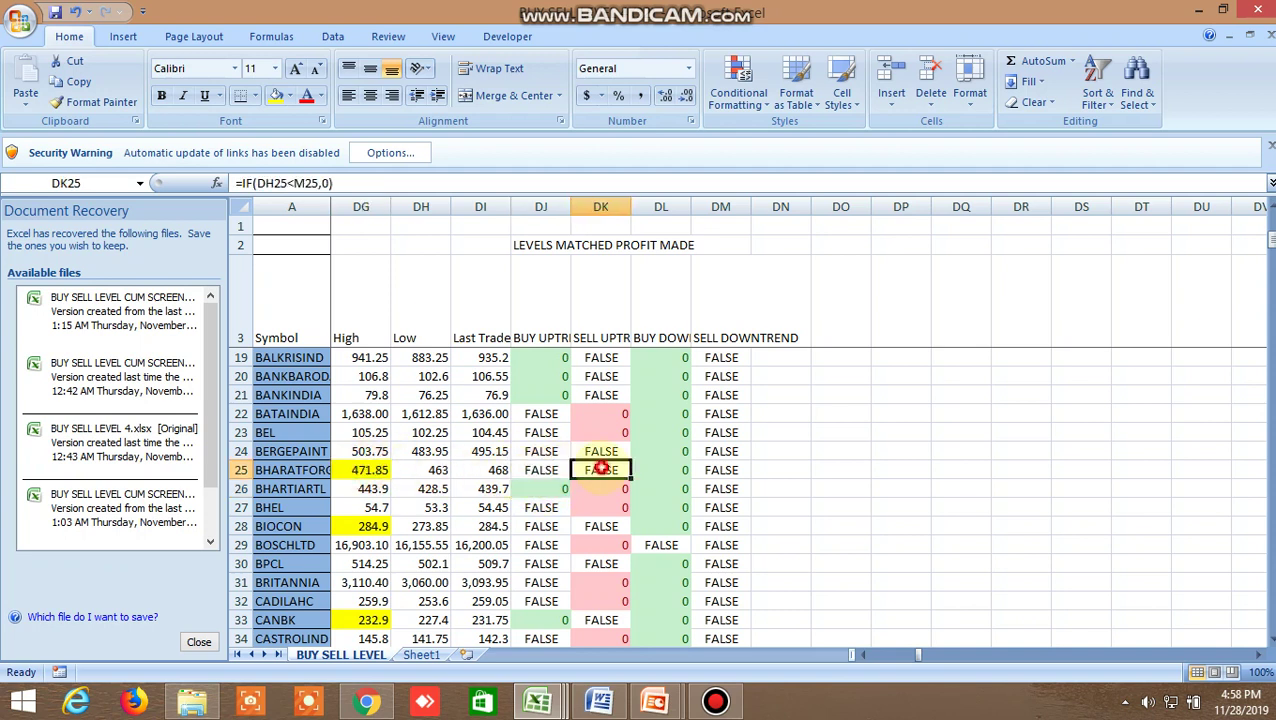
pyautogui.click(674, 470)
pyautogui.moveTo(540, 700)
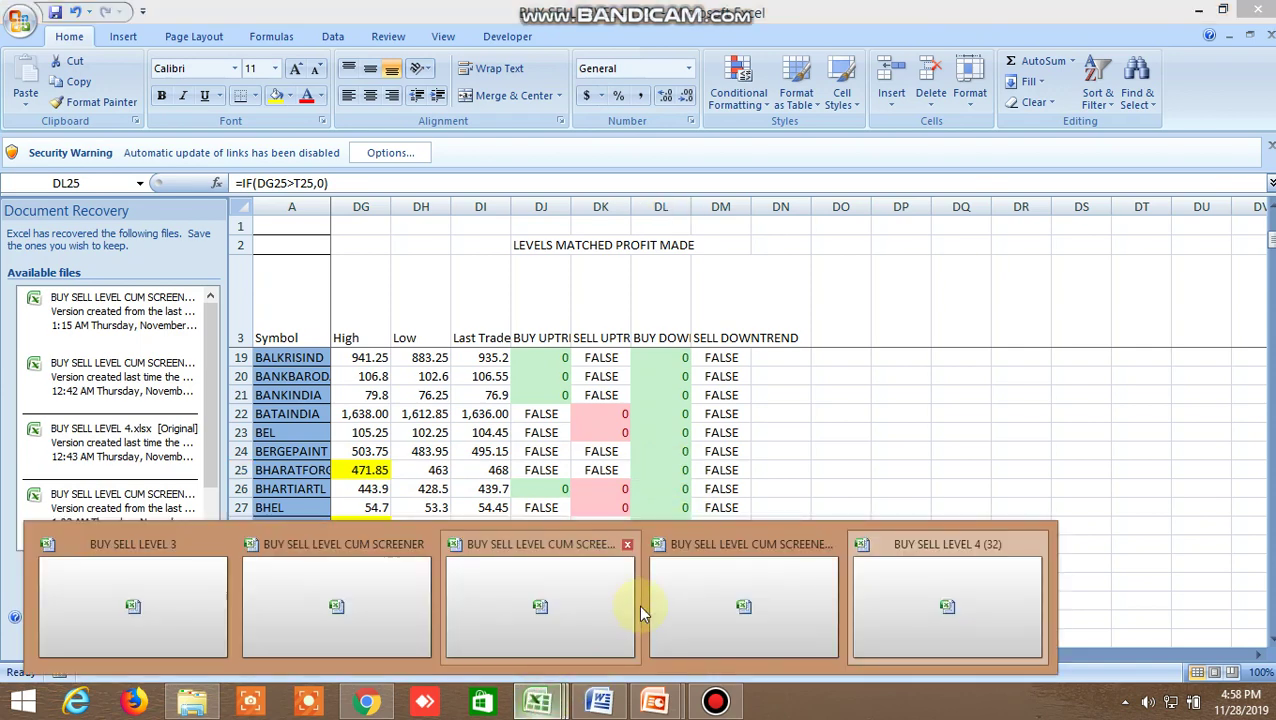
pyautogui.click(712, 600)
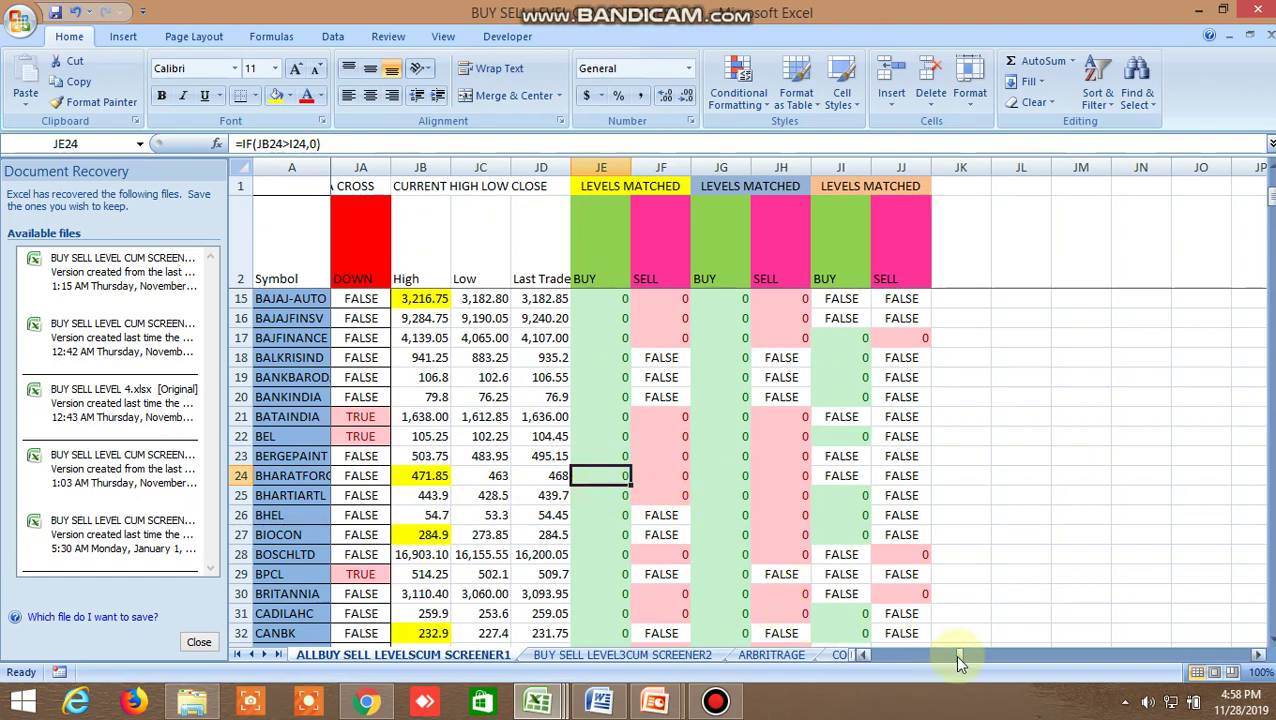
pyautogui.moveTo(958, 660); pyautogui.dragTo(868, 664)
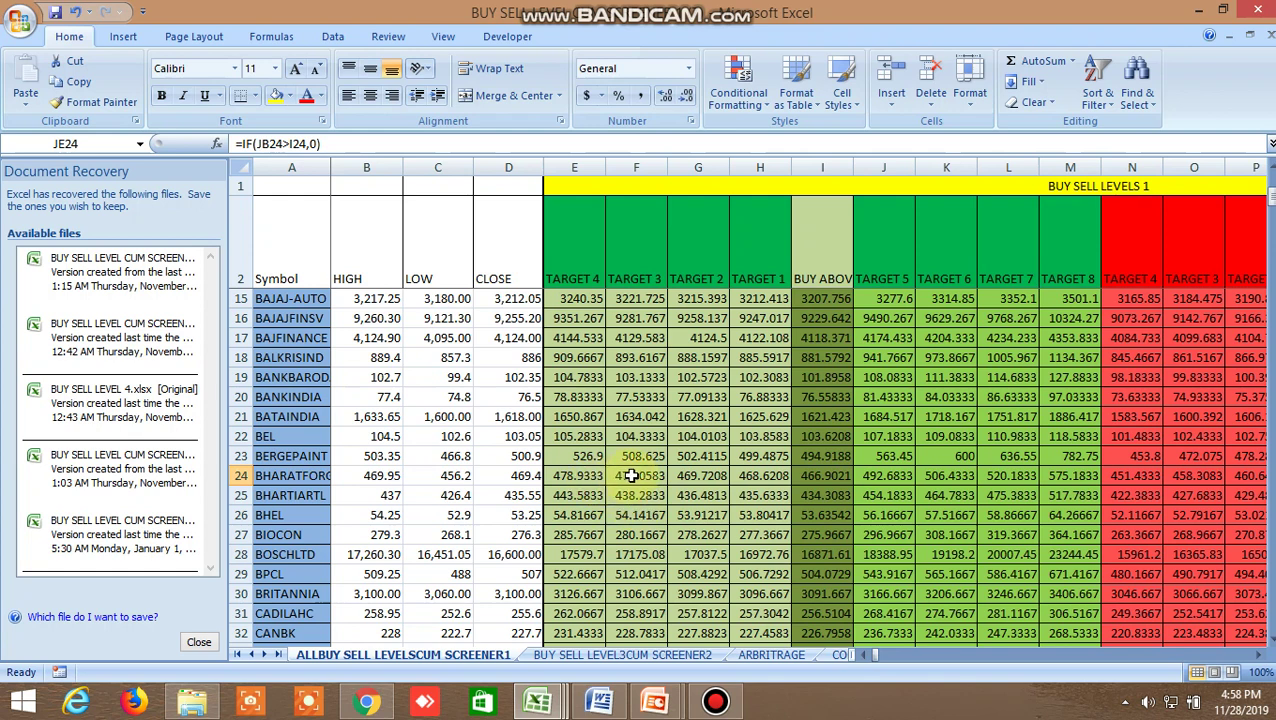
pyautogui.click(698, 478)
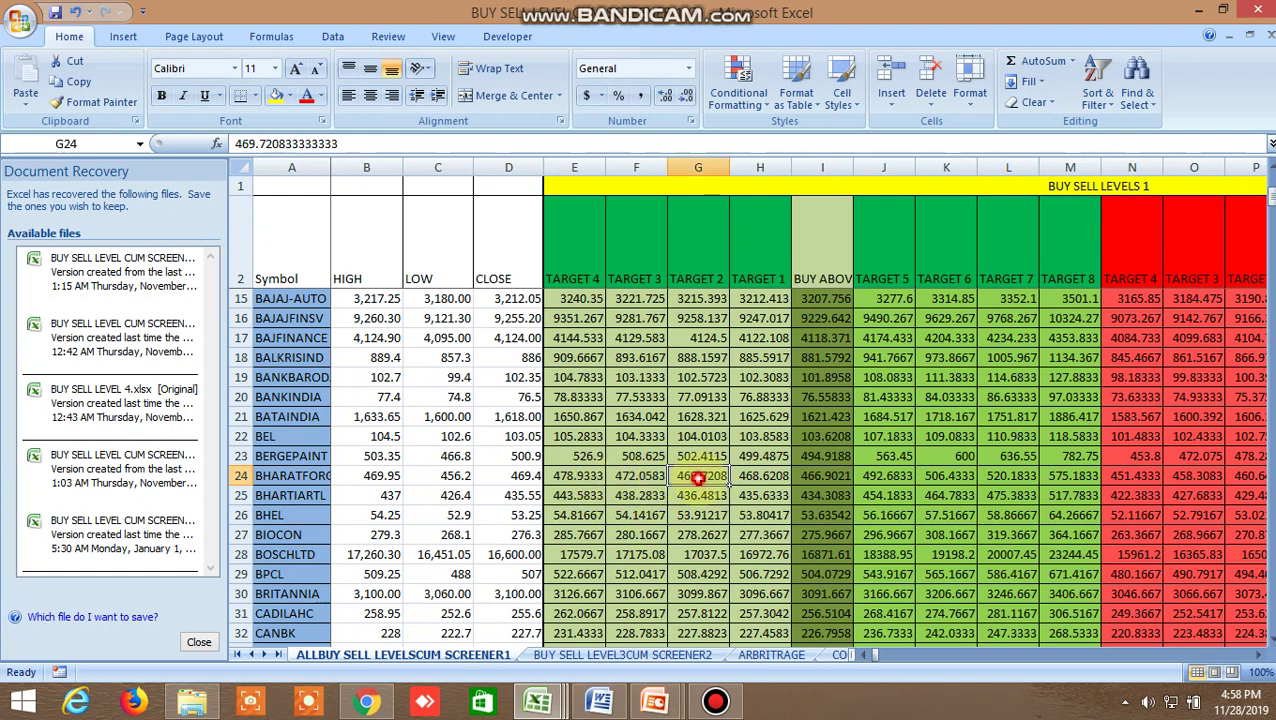
pyautogui.click(646, 478)
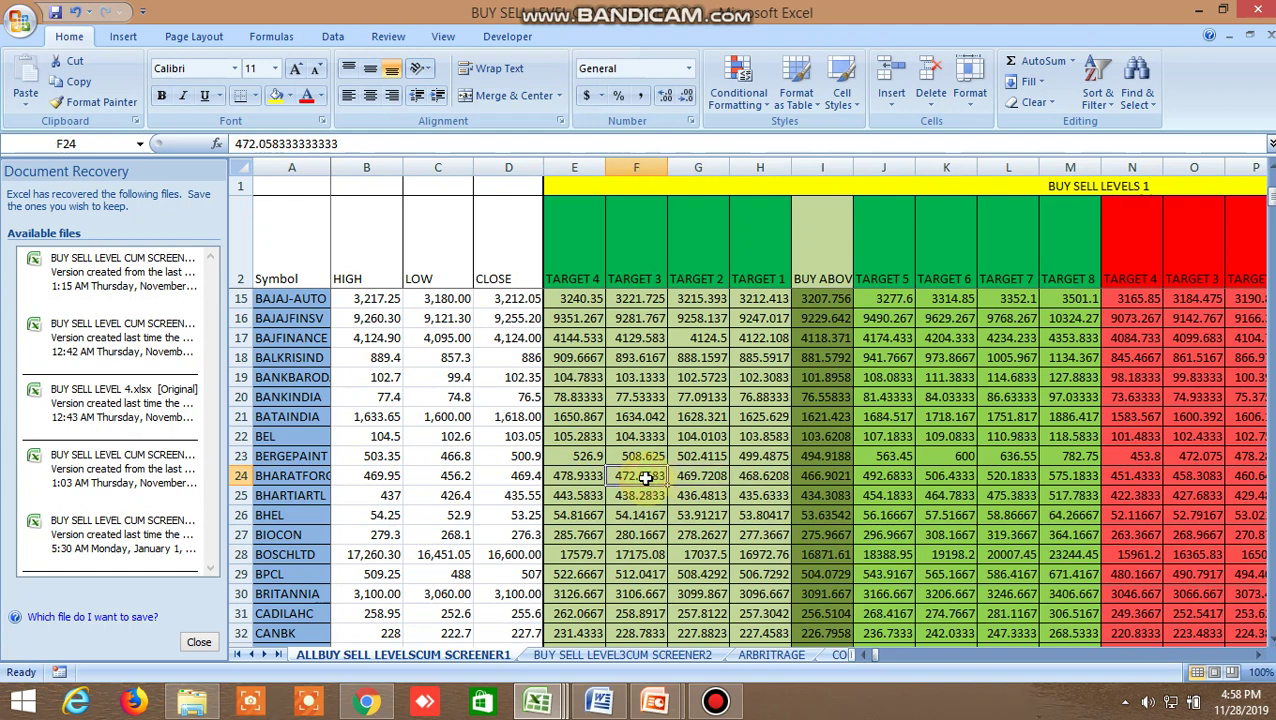
pyautogui.click(701, 479)
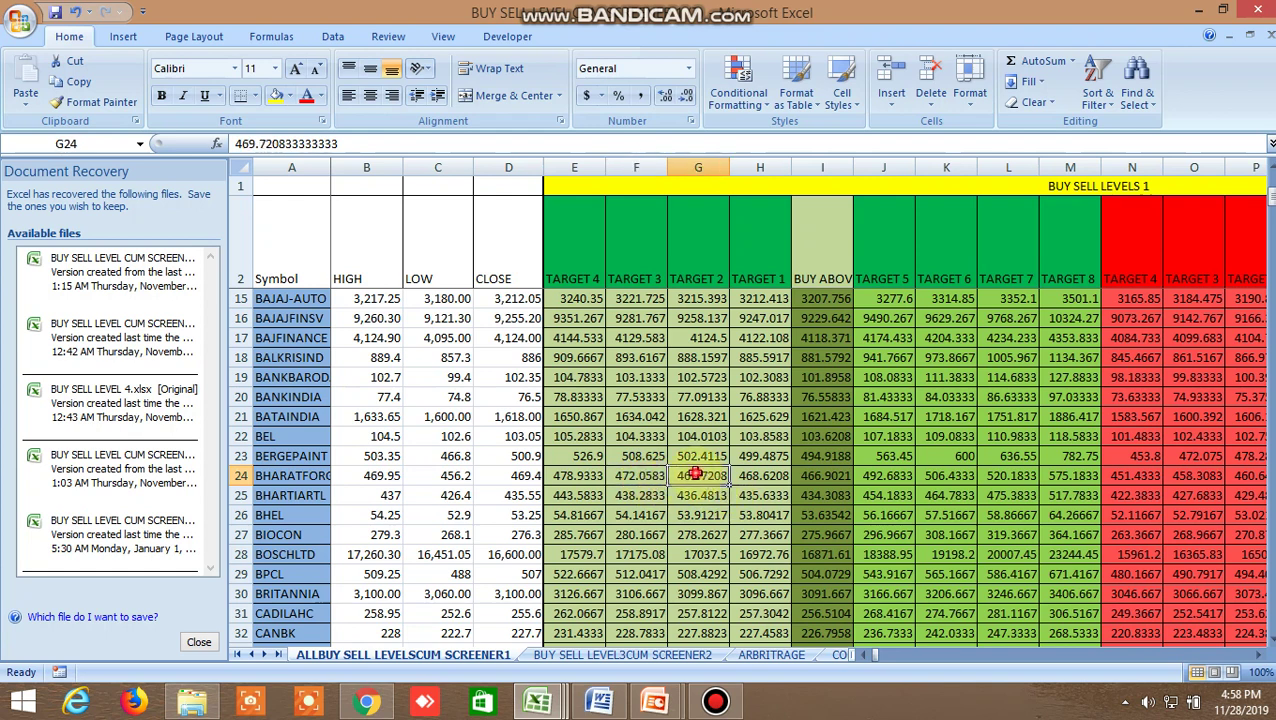
pyautogui.click(645, 479)
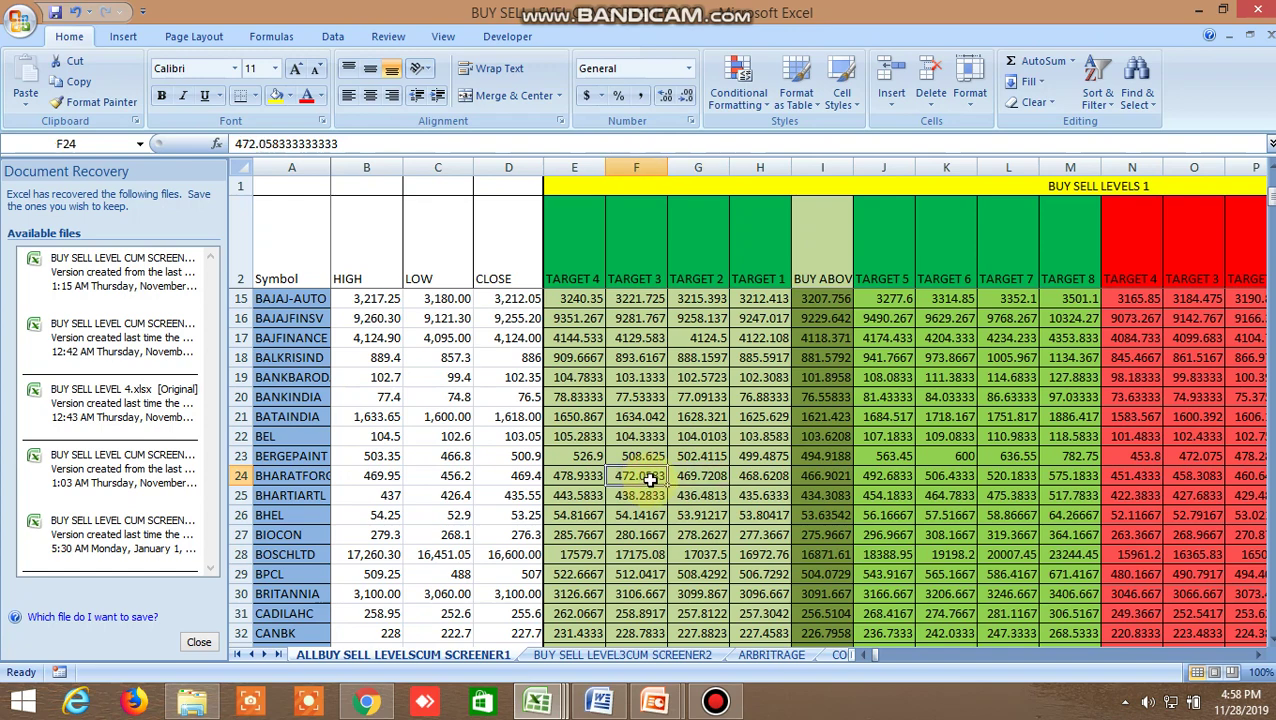
pyautogui.click(1258, 658)
pyautogui.click(1258, 658)
pyautogui.click(1258, 658)
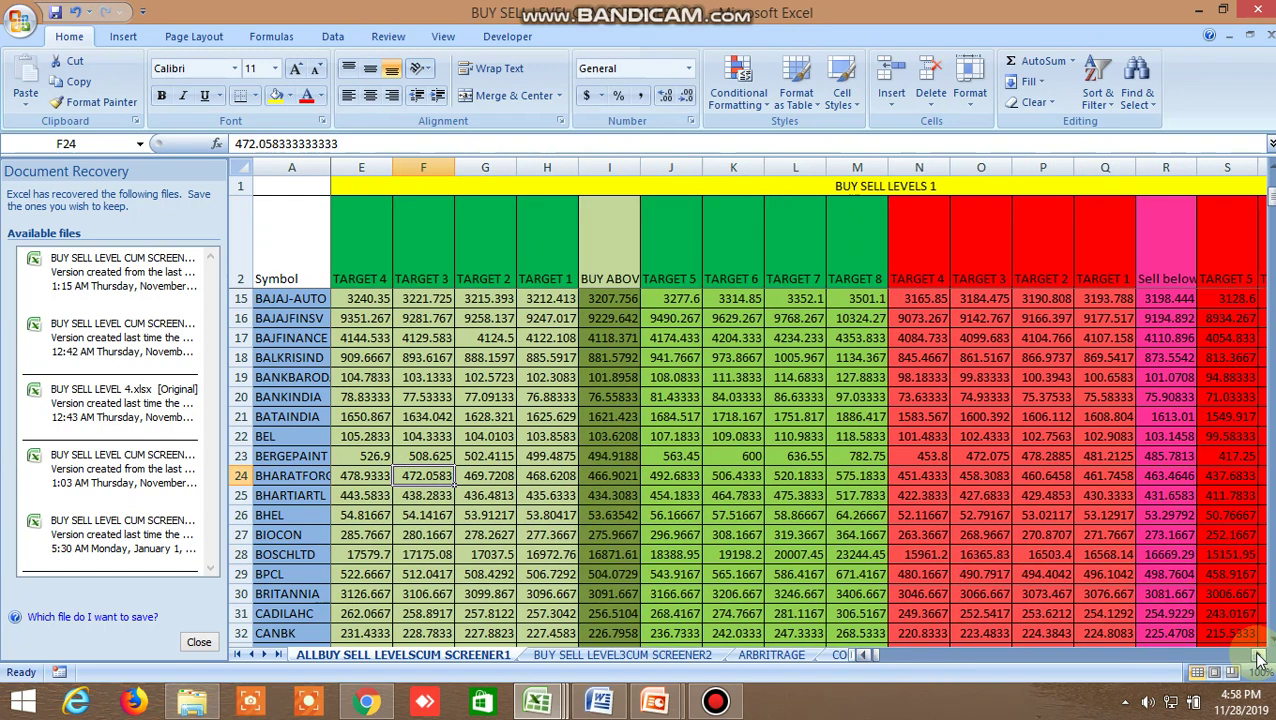
pyautogui.click(1160, 478)
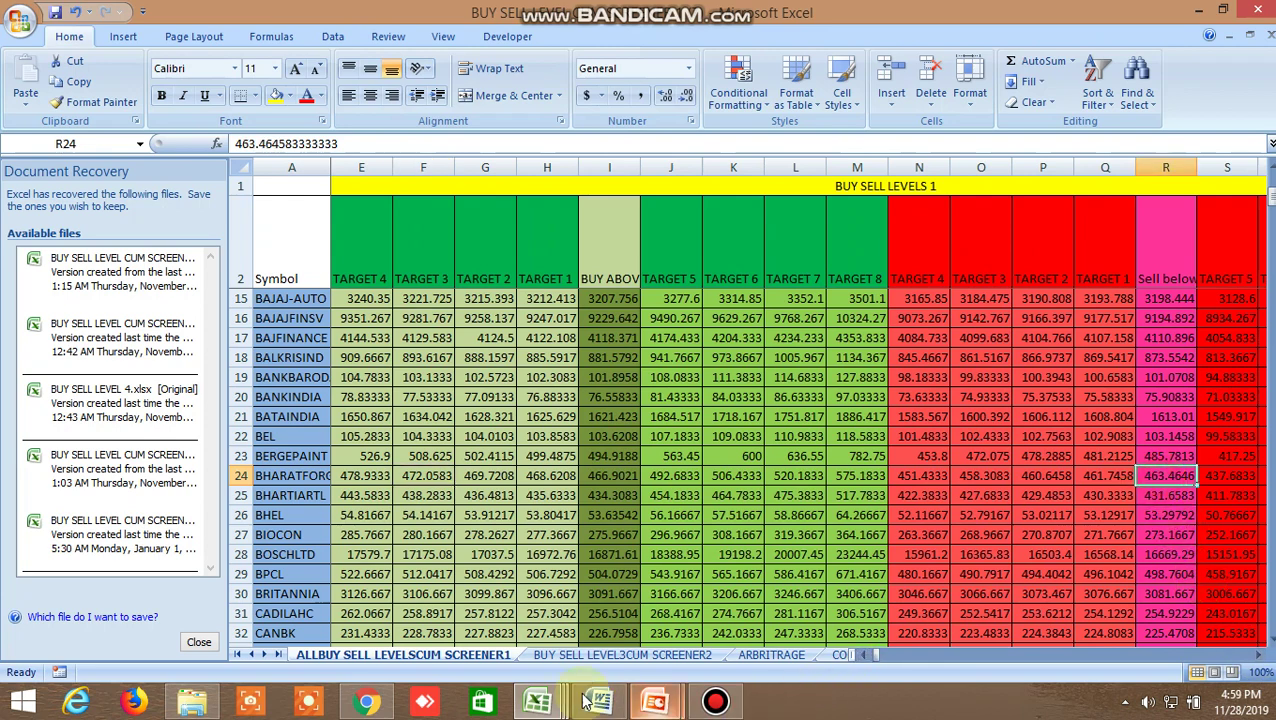
pyautogui.moveTo(537, 700)
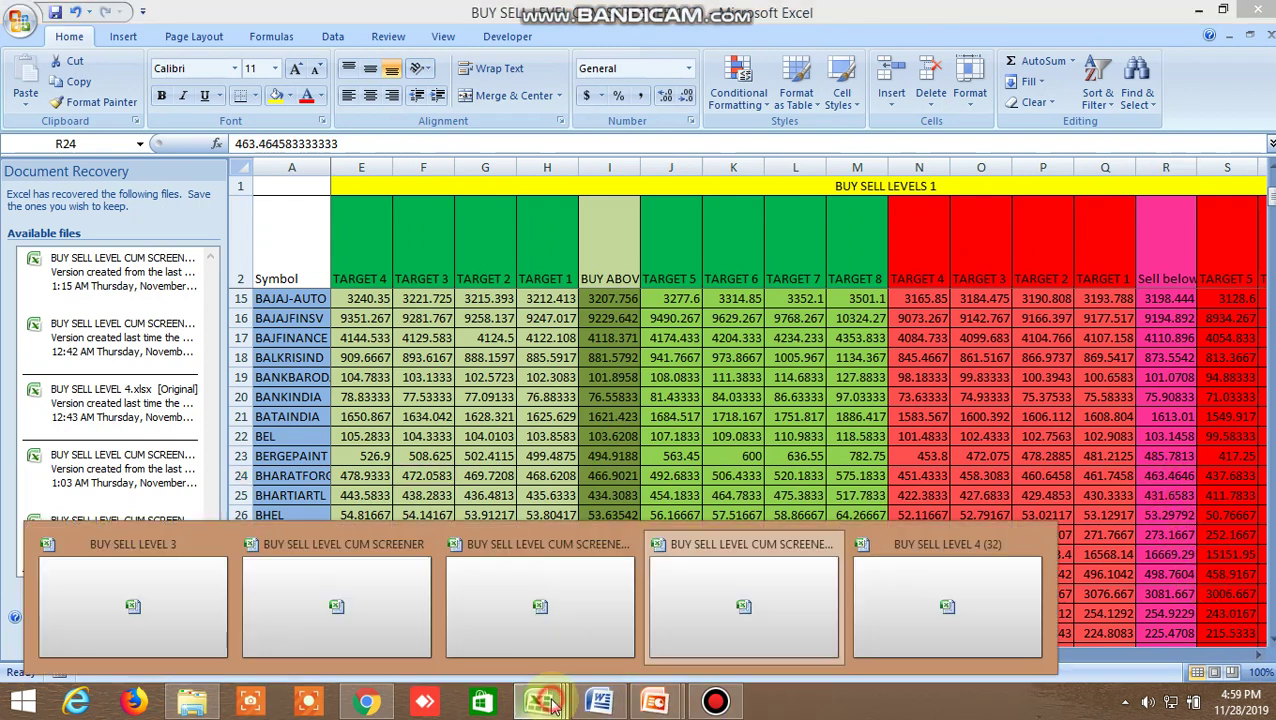
pyautogui.click(756, 612)
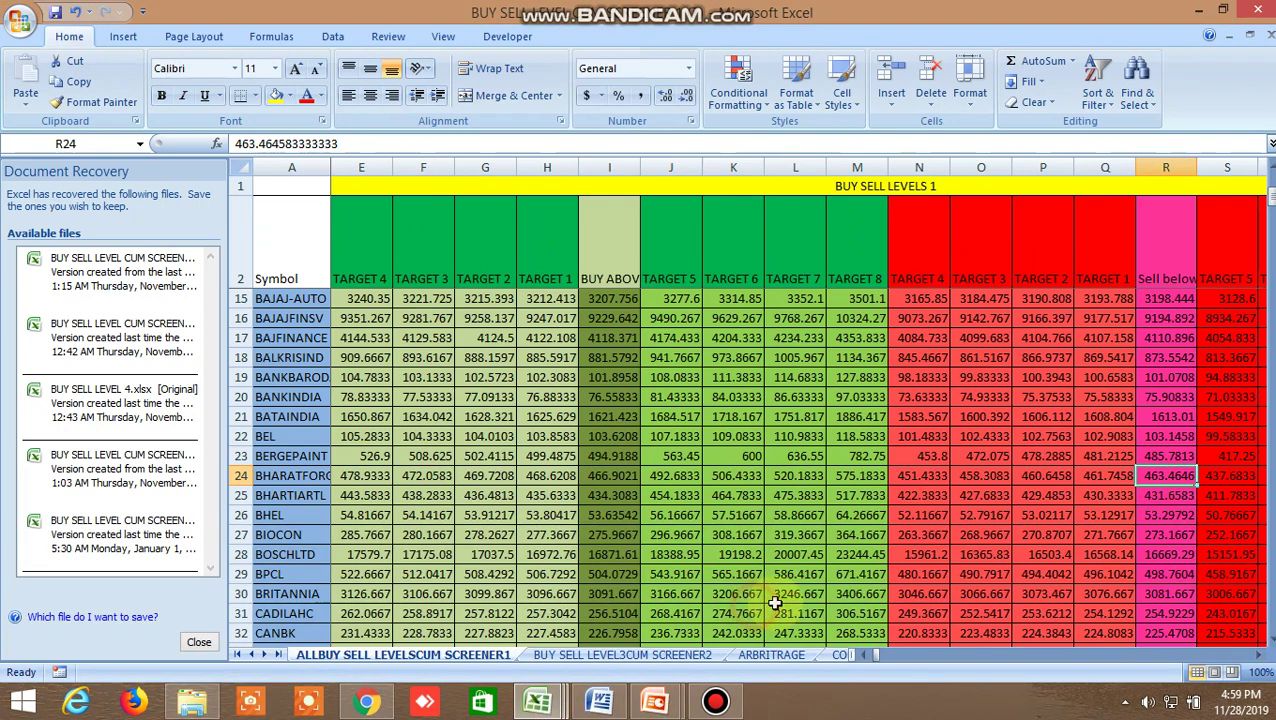
pyautogui.click(1258, 655)
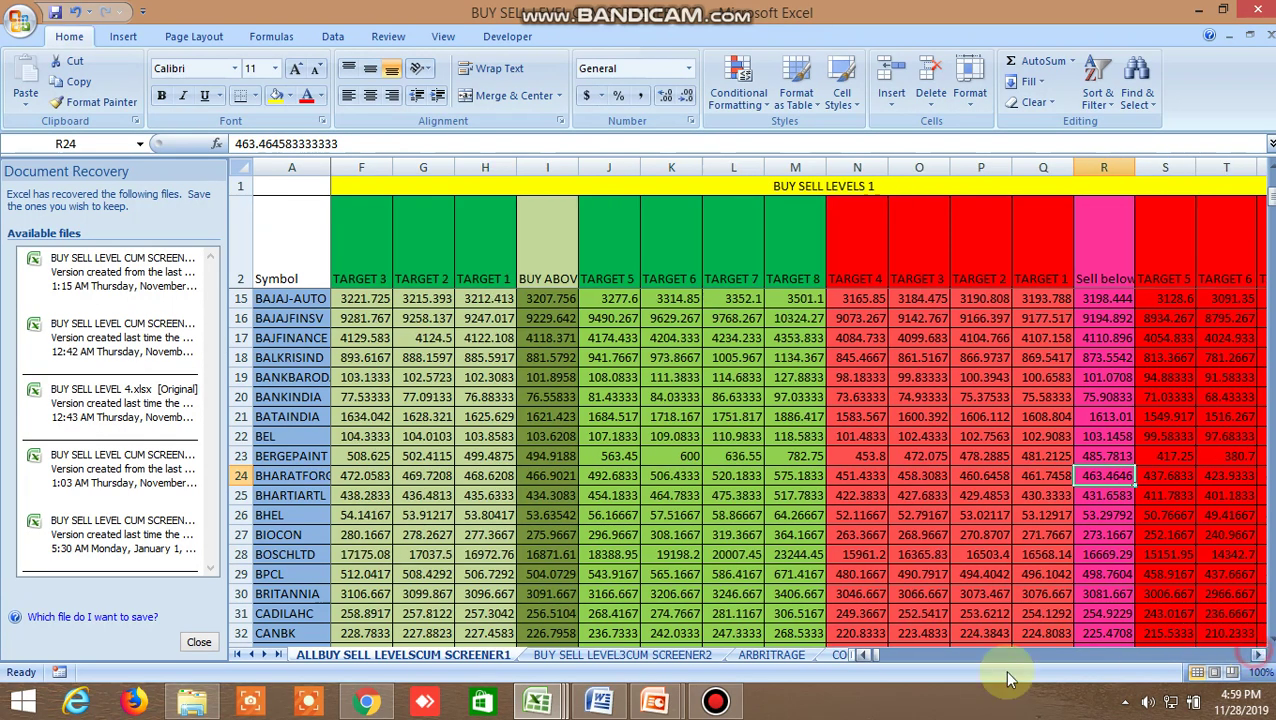
pyautogui.moveTo(866, 655); pyautogui.dragTo(954, 655)
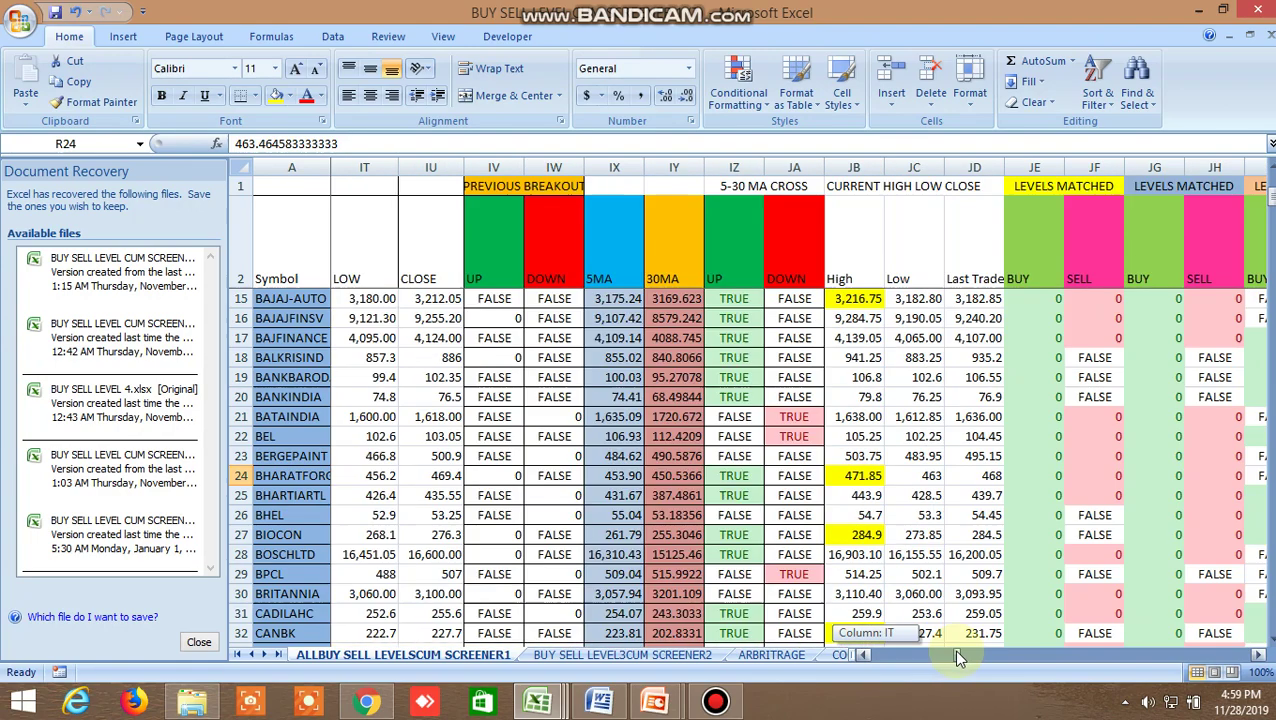
# - Check BHARATFORGE's low of 463, then BIOCON's 284.9 high and buy match formula
pyautogui.click(929, 478)
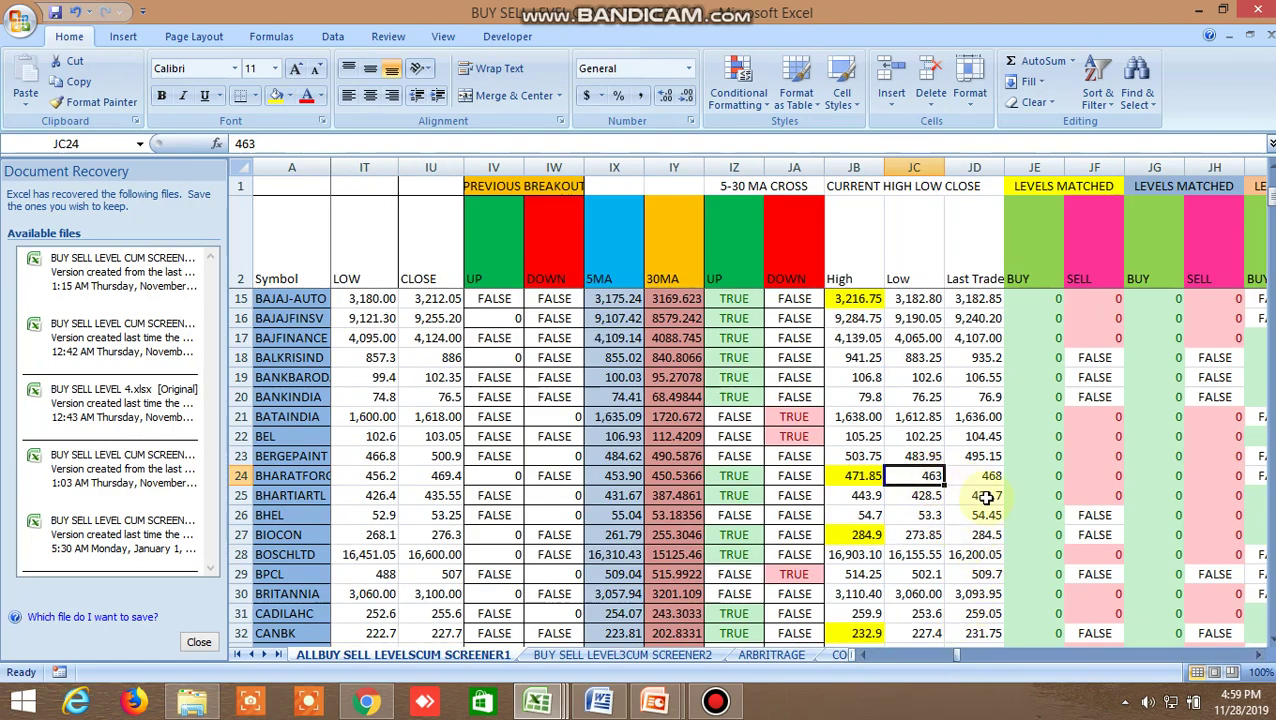
pyautogui.scroll(-2, 1025, 531)
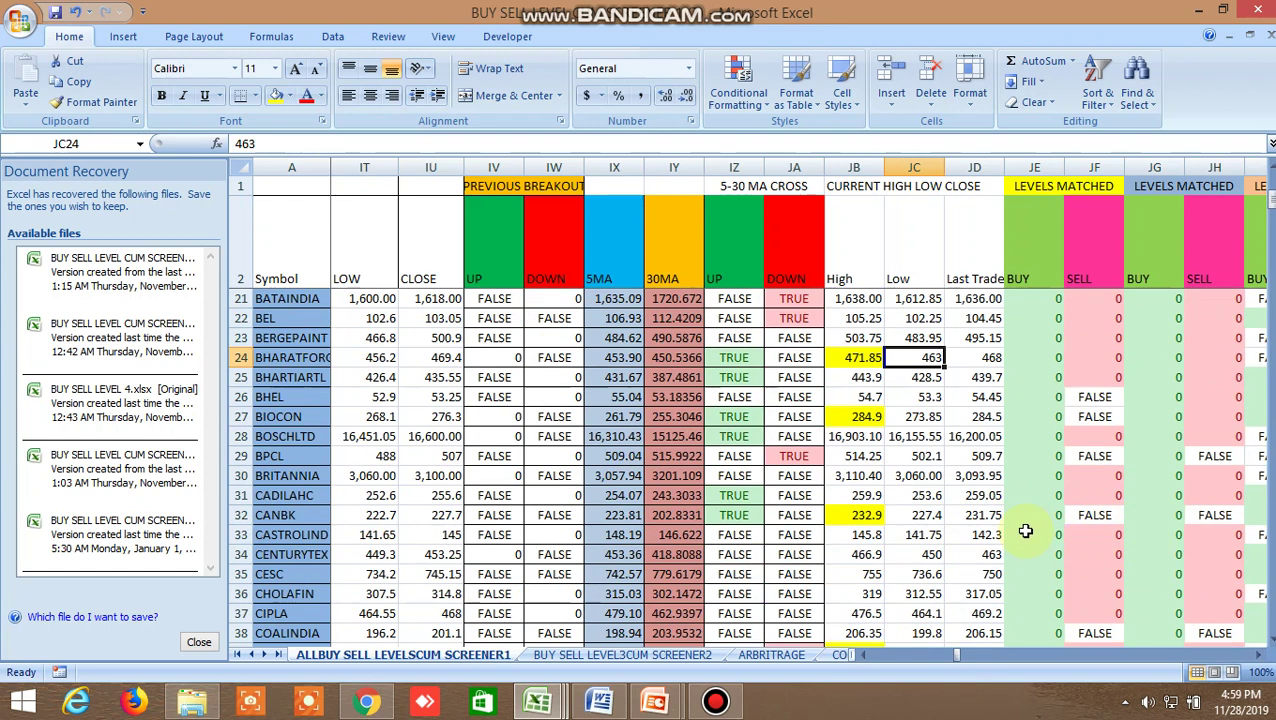
pyautogui.click(873, 420)
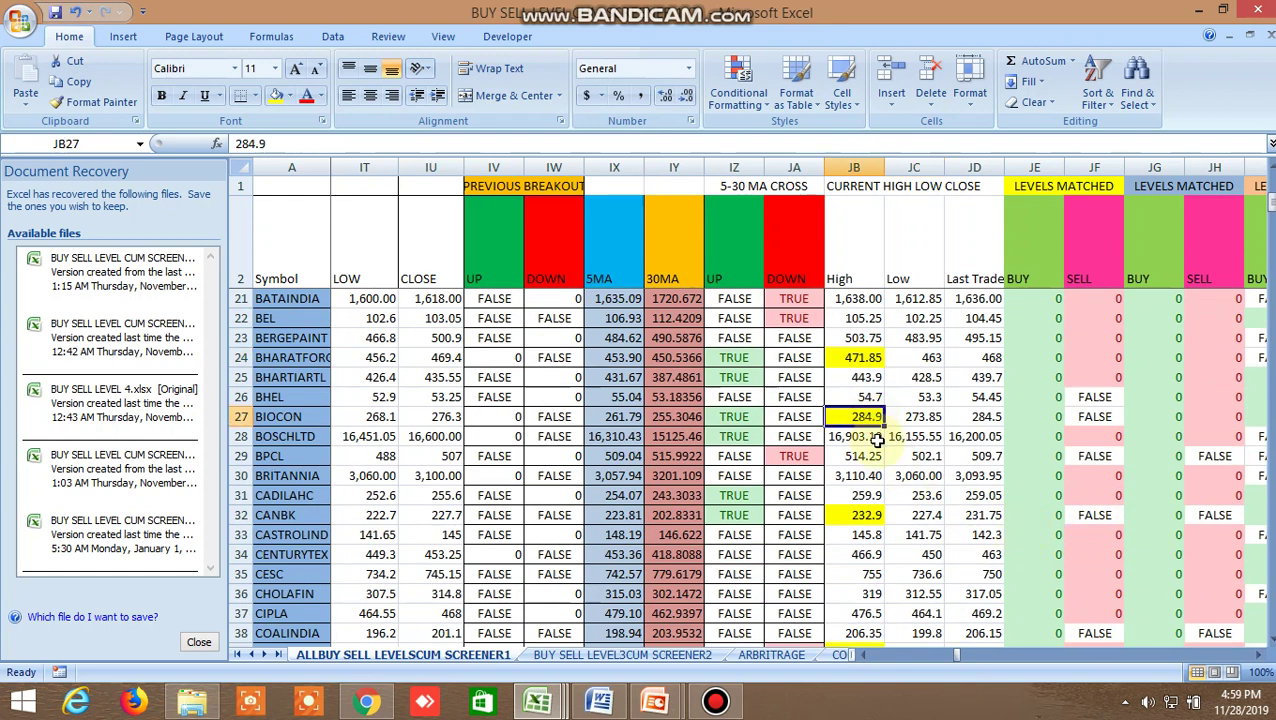
pyautogui.click(1051, 421)
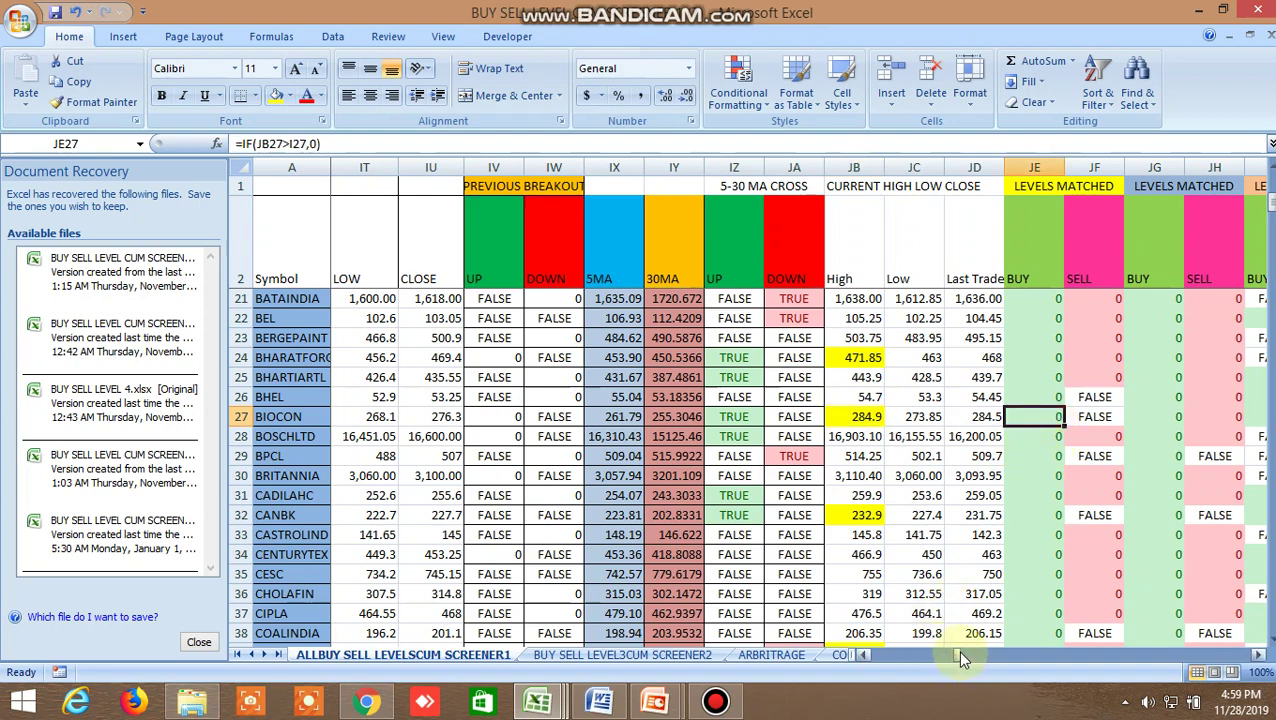
# - Compare BIOCON's 275.97 buy-above with Targets 2 (278.26) and 3 (280.17), then open WhatsApp in Chrome
pyautogui.moveTo(957, 657); pyautogui.dragTo(871, 666)
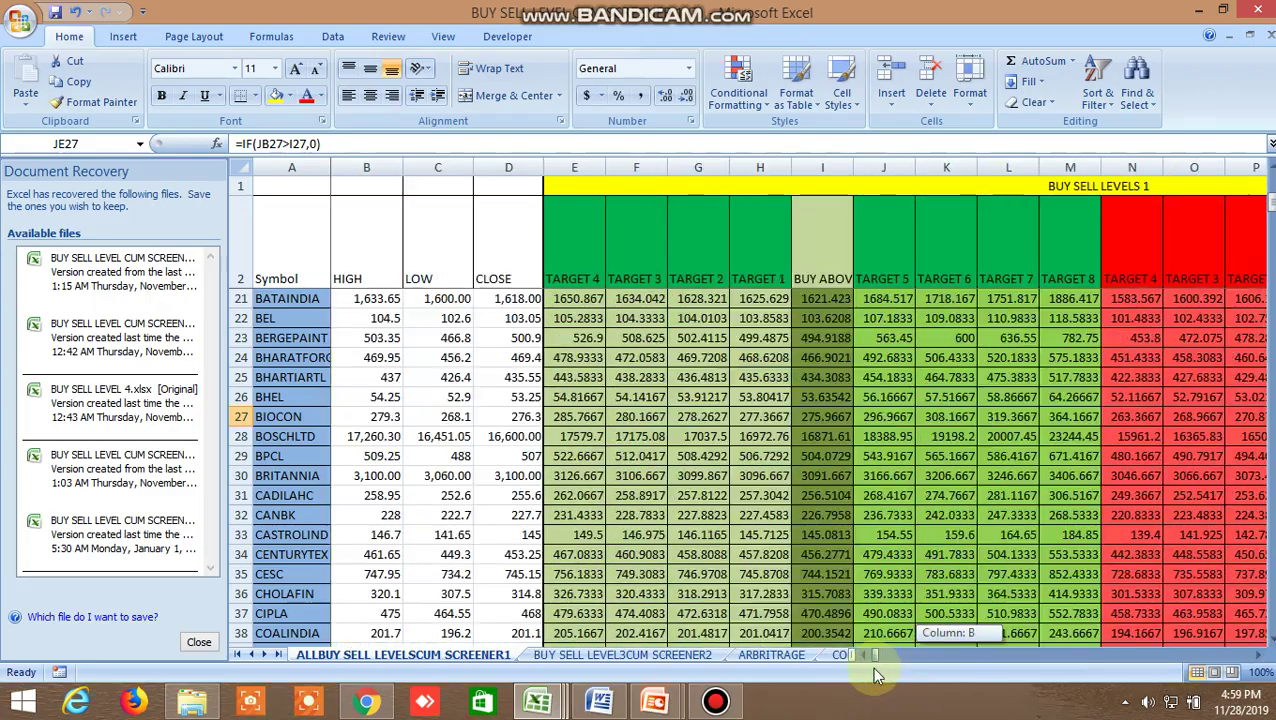
pyautogui.click(828, 418)
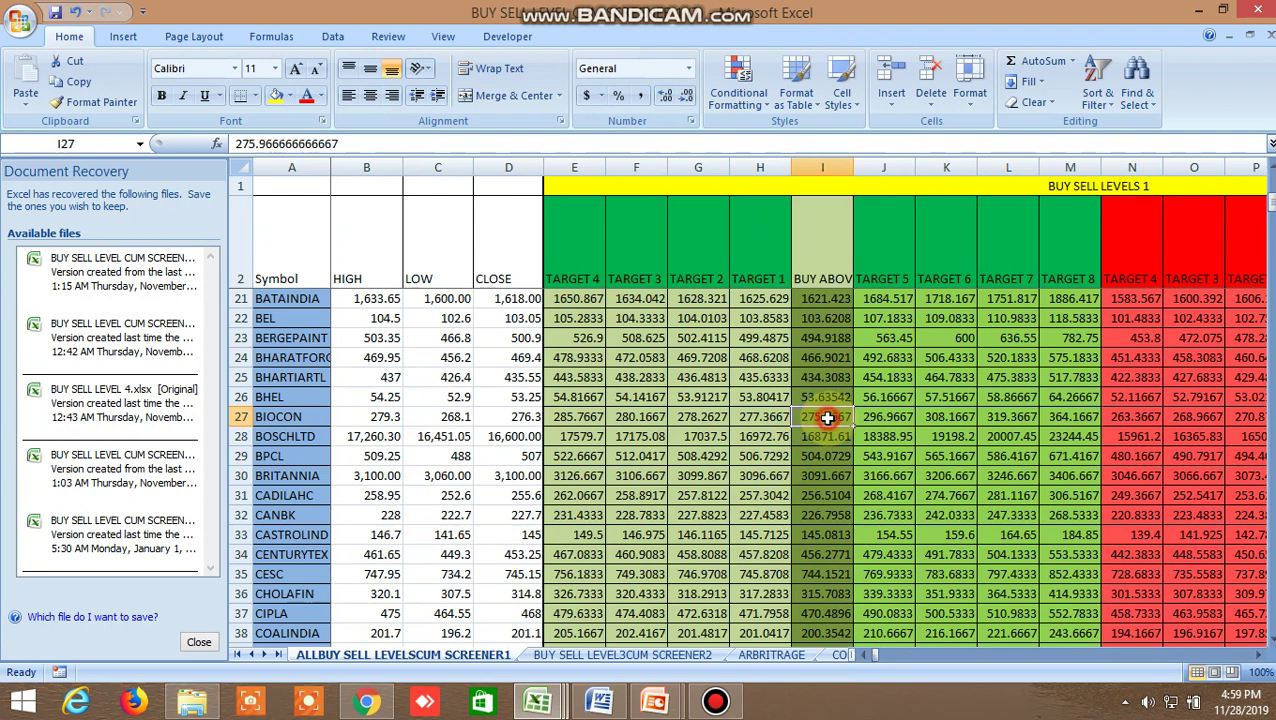
pyautogui.click(691, 418)
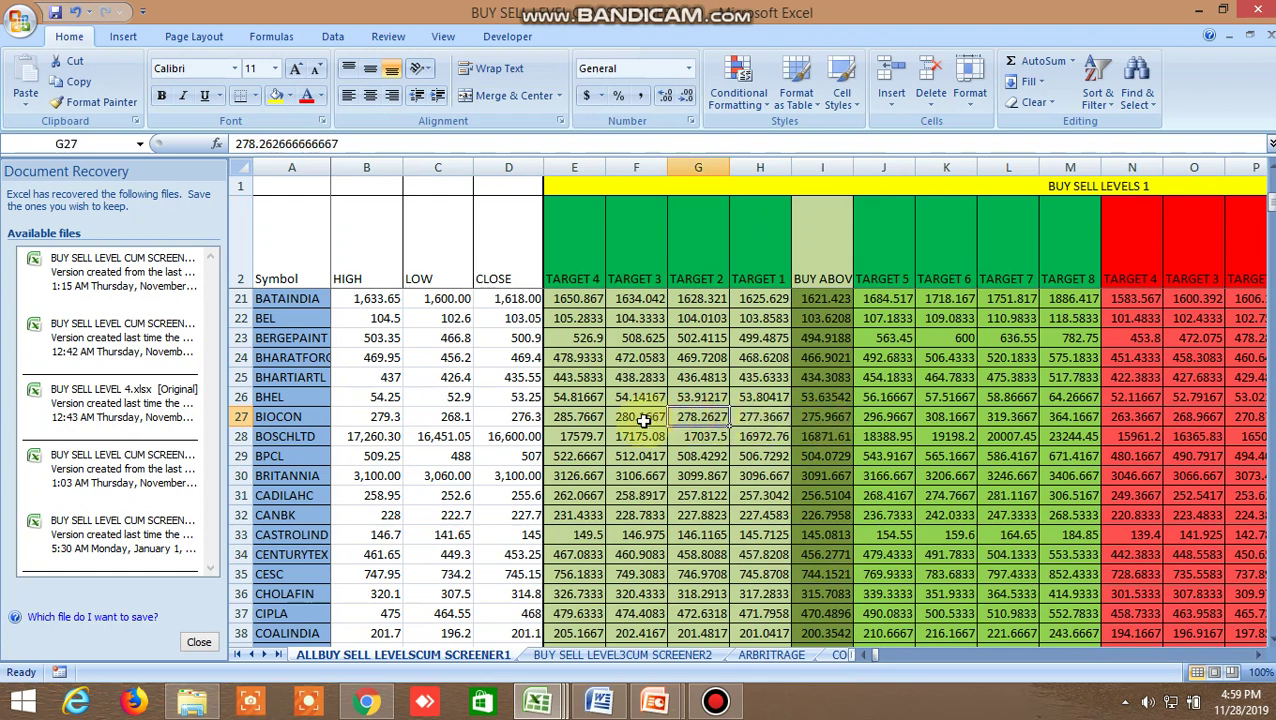
pyautogui.click(643, 421)
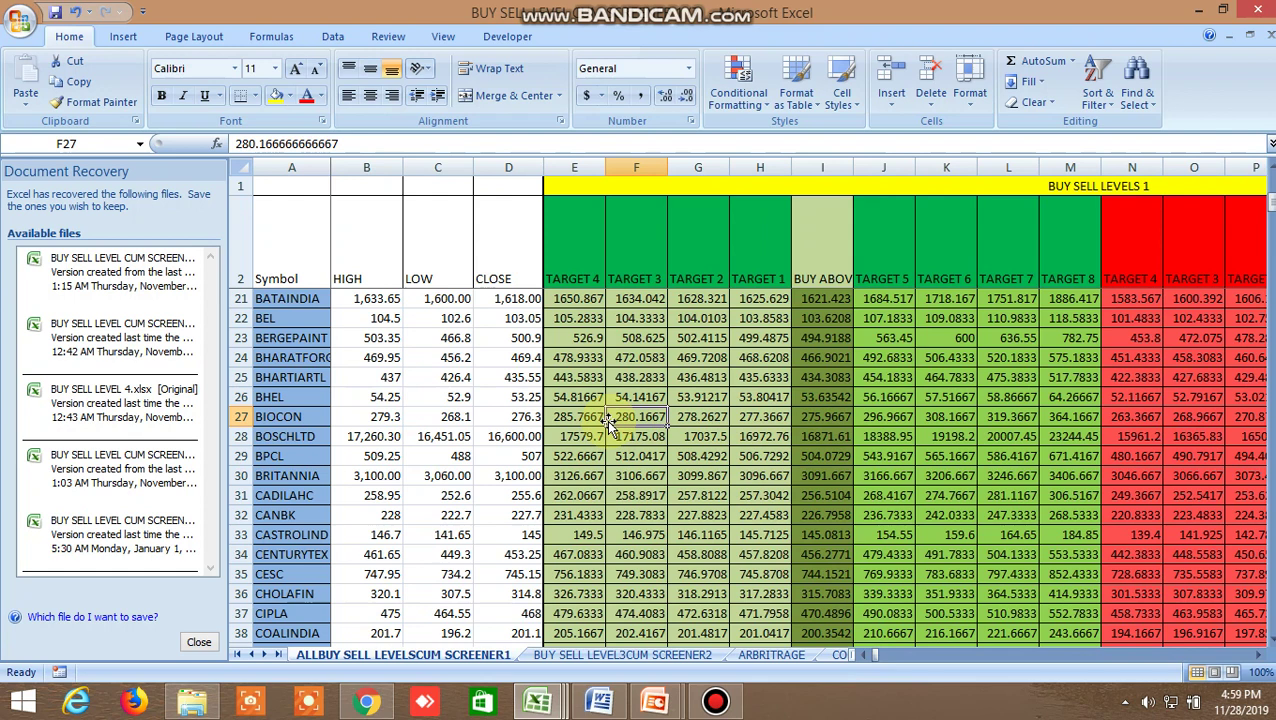
pyautogui.click(822, 419)
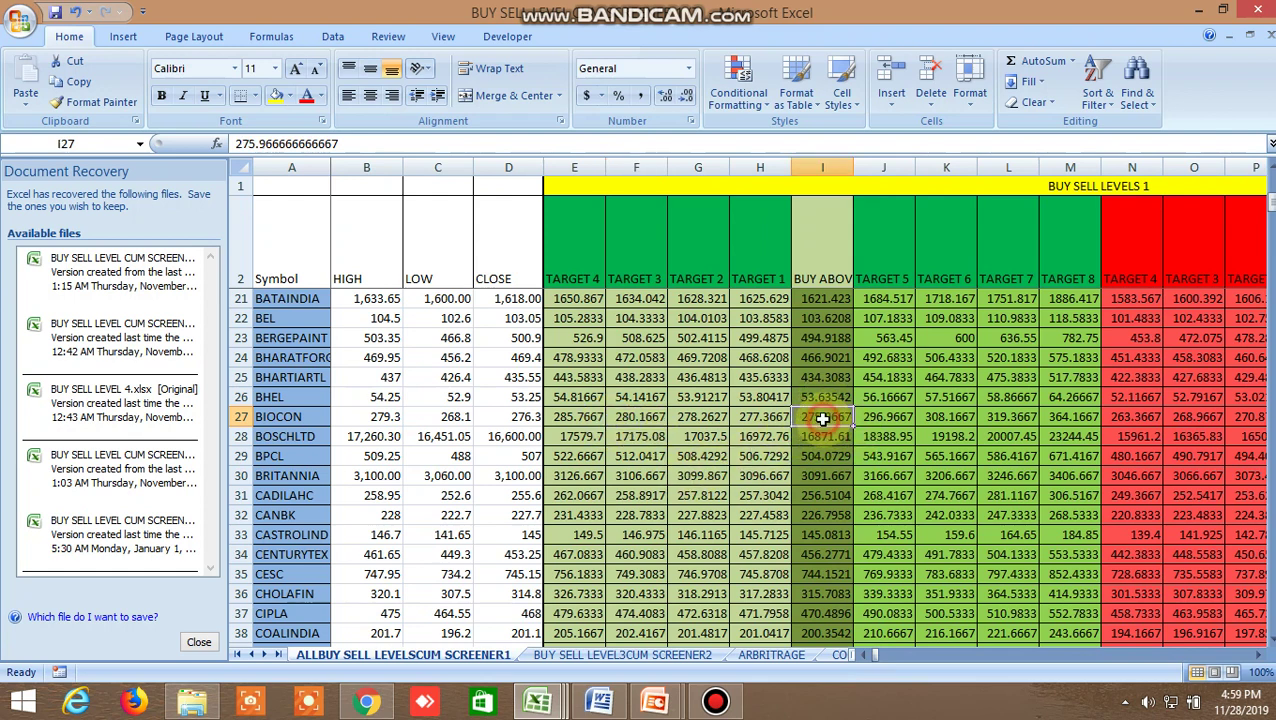
pyautogui.click(636, 421)
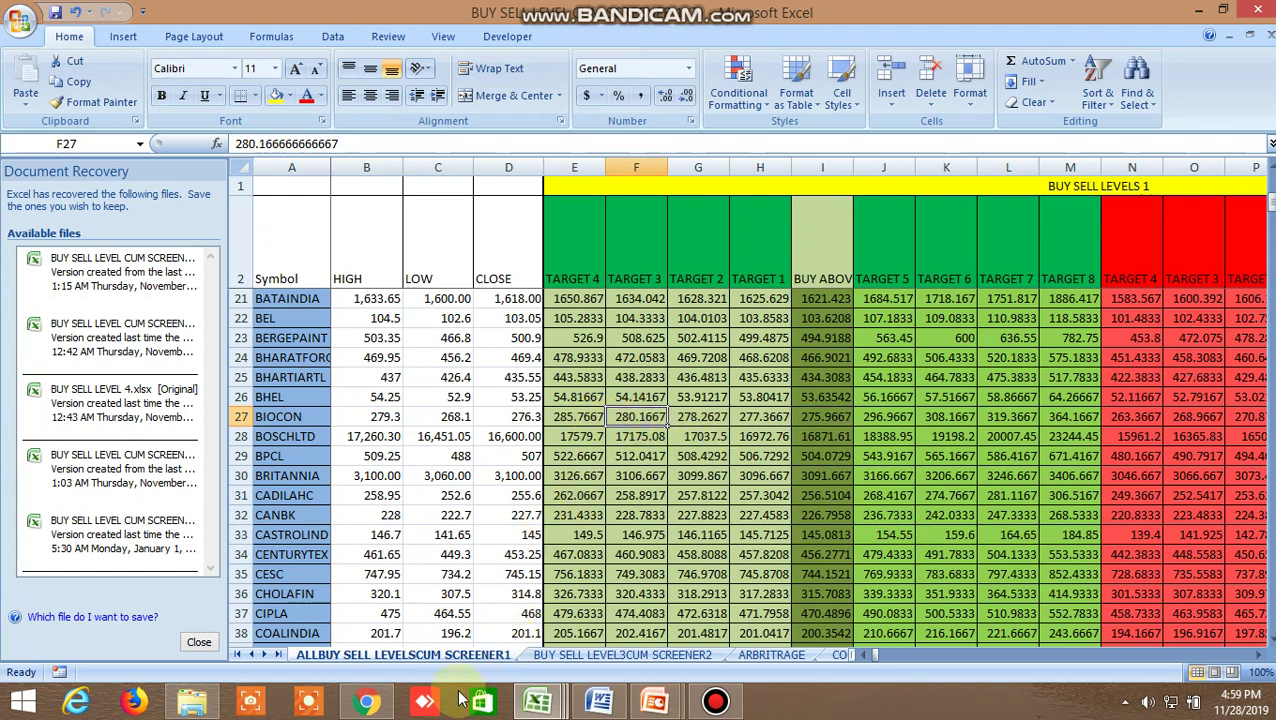
pyautogui.click(368, 703)
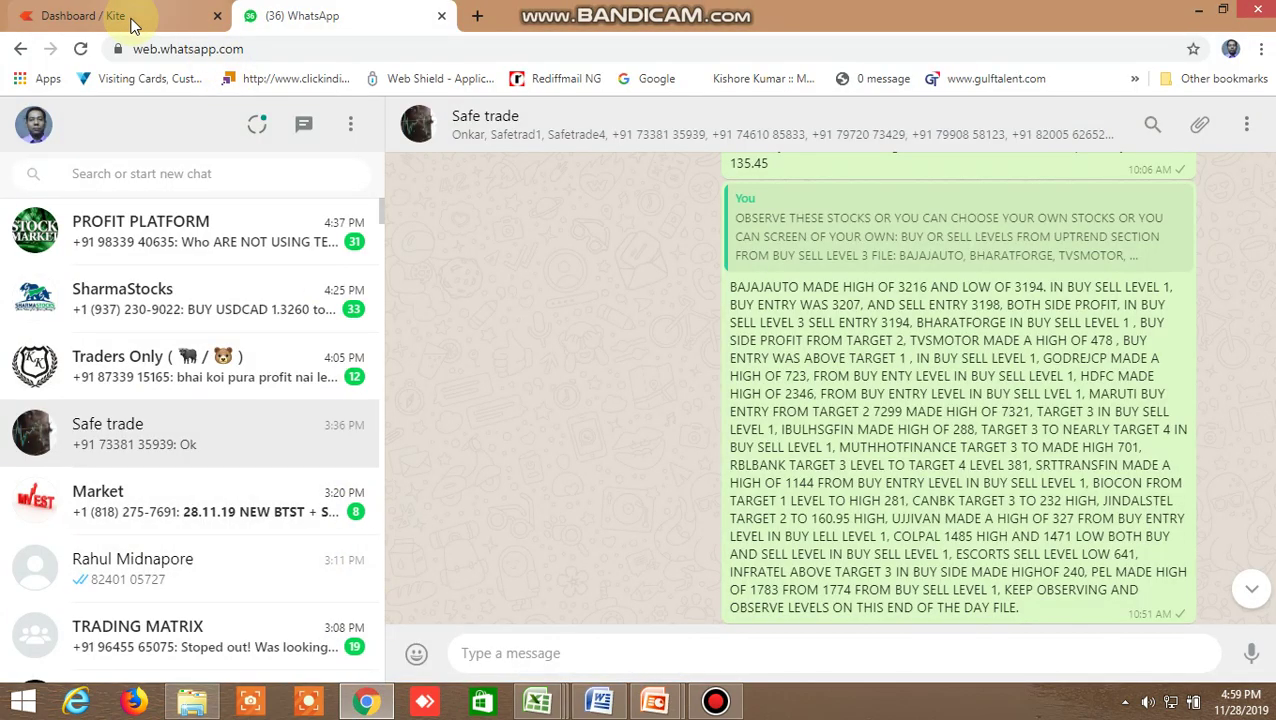